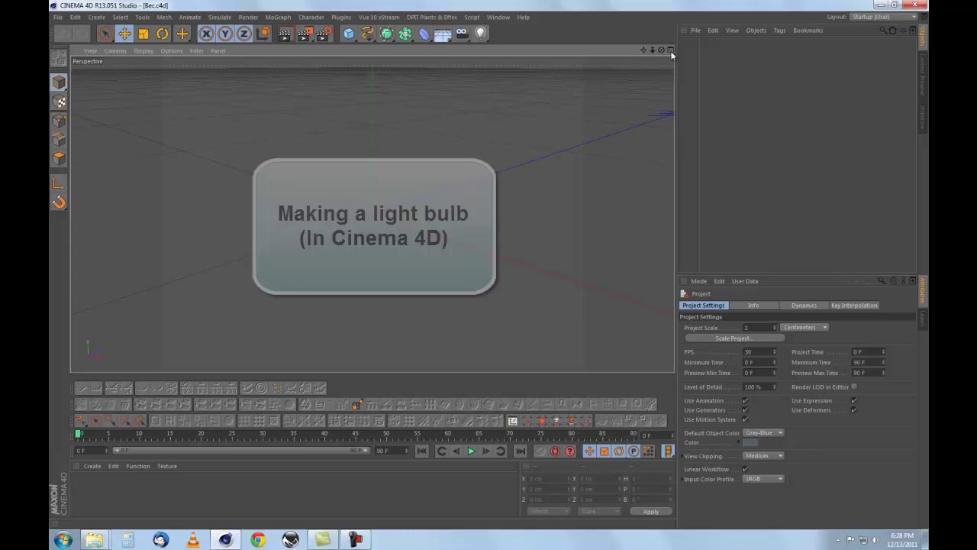
Load the bulb photo as the Front view's background image and make it semi-transparent
{"action": "left_click", "coordinate": [465, 214]}
{"action": "left_click", "coordinate": [480, 412]}
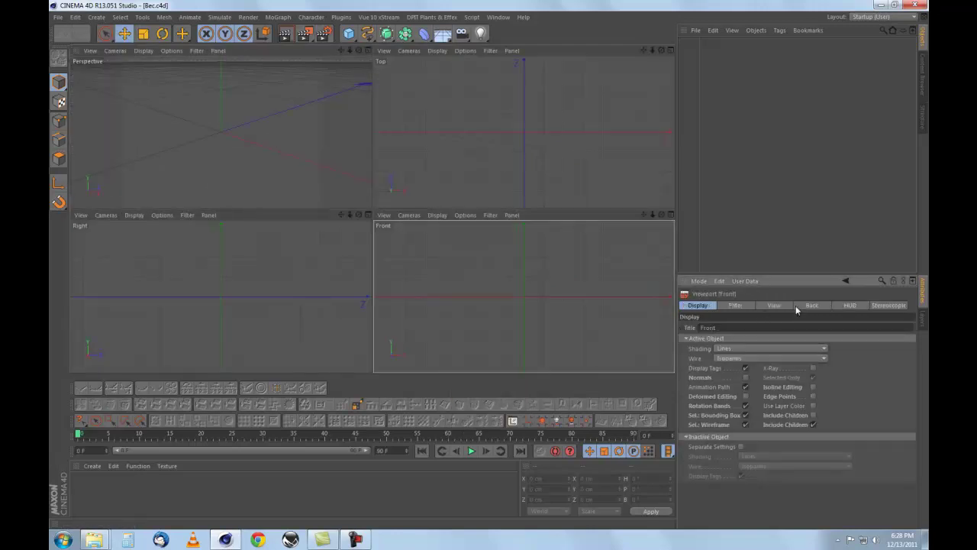
{"action": "left_click", "coordinate": [812, 305]}
{"action": "left_click", "coordinate": [906, 337]}
{"action": "double_click", "coordinate": [171, 94]}
{"action": "middle_click", "coordinate": [612, 240]}
{"action": "scroll", "coordinate": [612, 241], "scroll_direction": "down", "scroll_amount": 2}
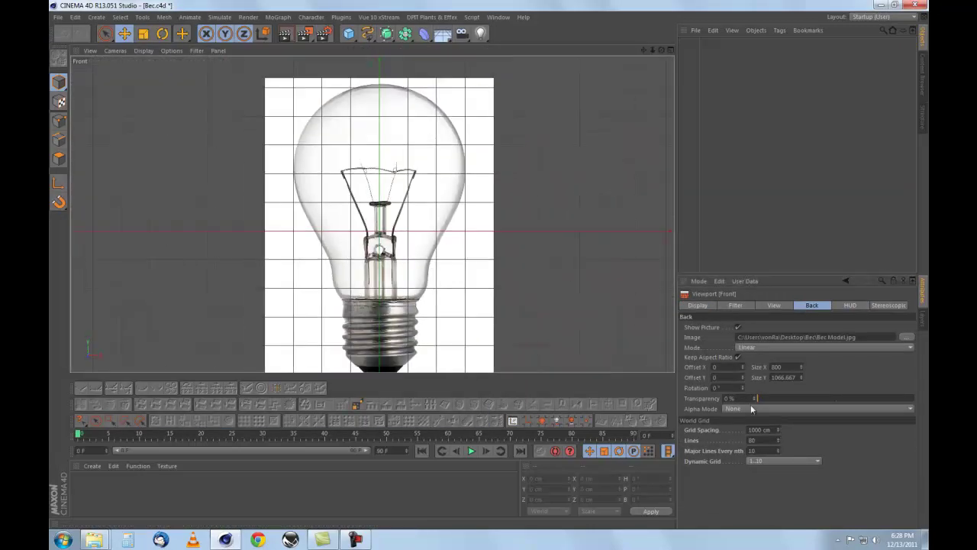
{"action": "left_click_drag", "start_coordinate": [755, 398], "coordinate": [839, 397]}
Trace the left half of the bulb outline with a Linear Spline, shifting the bottom point left along the neck
{"action": "left_click_drag", "start_coordinate": [367, 32], "coordinate": [404, 66]}
{"action": "left_click", "coordinate": [379, 84]}
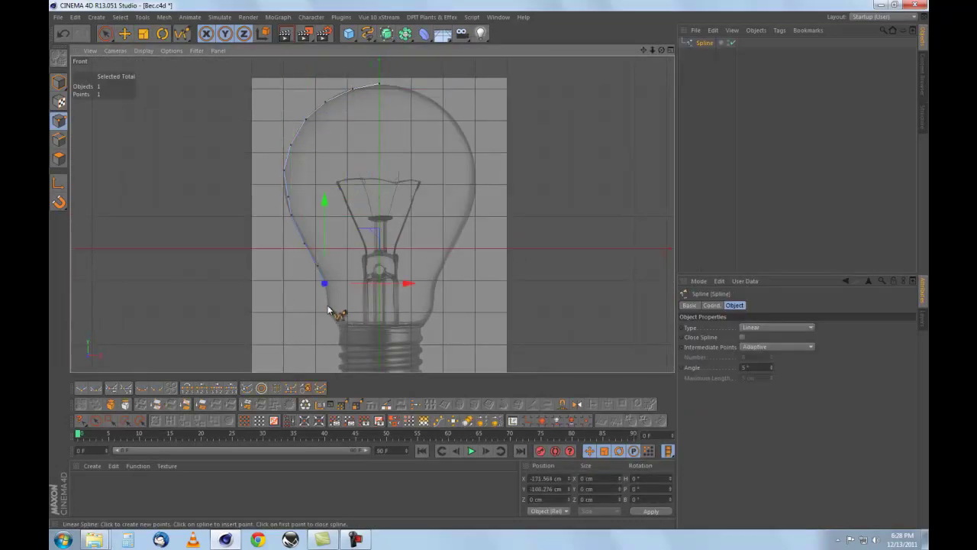
{"action": "scroll", "coordinate": [121, 104], "scroll_direction": "up", "scroll_amount": 5}
{"action": "key", "text": "space"}
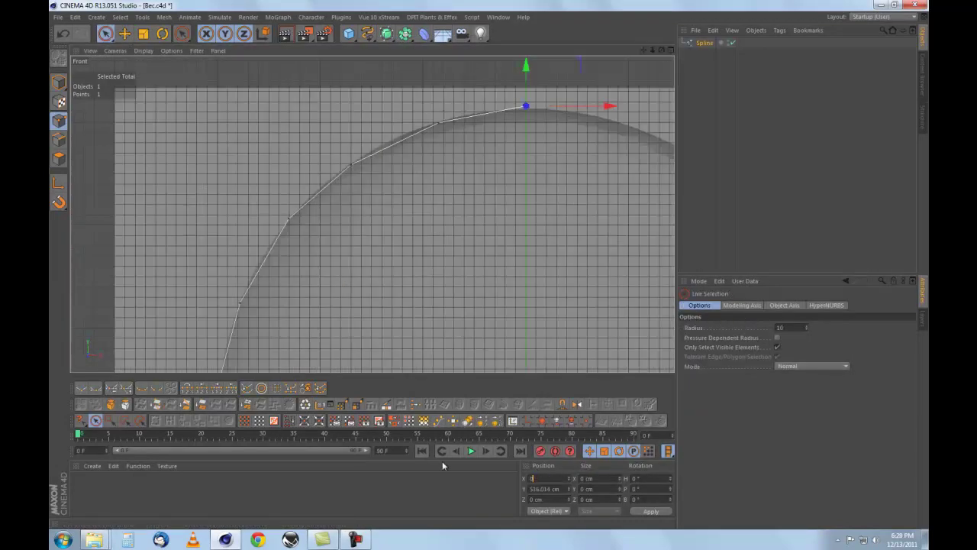
{"action": "scroll", "coordinate": [250, 303], "scroll_direction": "down", "scroll_amount": 5}
{"action": "scroll", "coordinate": [250, 303], "scroll_direction": "up", "scroll_amount": 5}
{"action": "scroll", "coordinate": [255, 290], "scroll_direction": "up", "scroll_amount": 3}
{"action": "left_click", "coordinate": [390, 314]}
{"action": "double_click", "coordinate": [543, 488]}
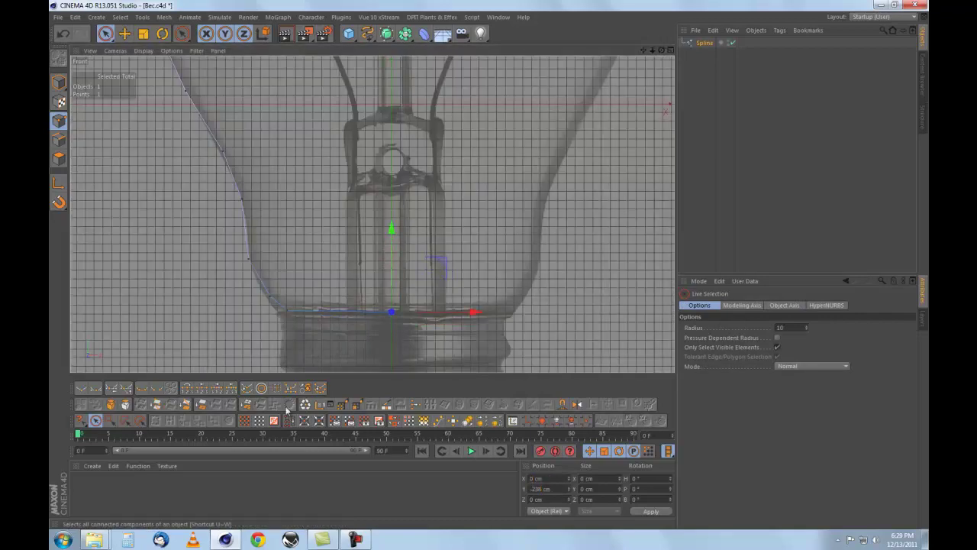
{"action": "left_click_drag", "start_coordinate": [428, 312], "coordinate": [234, 303]}
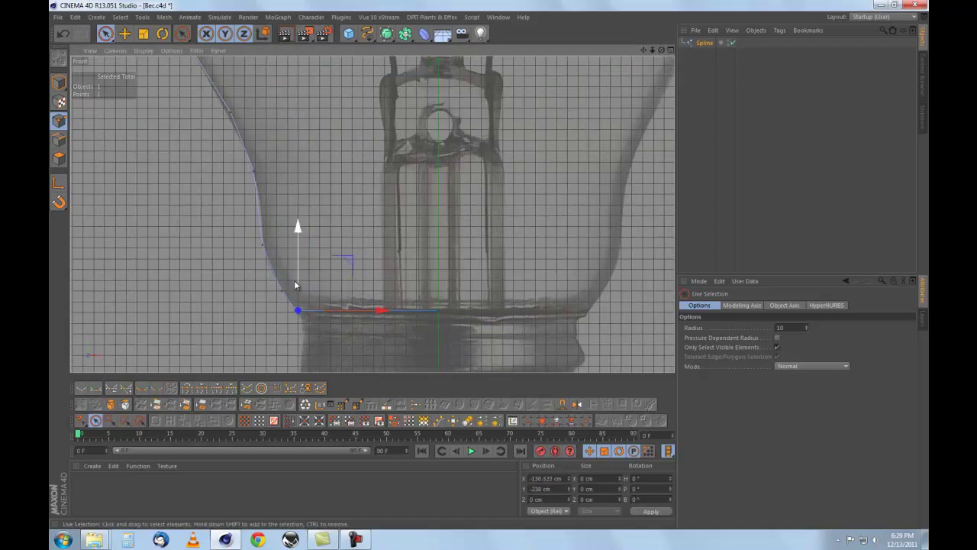
Set the outline spline's Type to Cubic for a smooth curve
{"action": "scroll", "coordinate": [333, 261], "scroll_direction": "down", "scroll_amount": 3}
{"action": "scroll", "coordinate": [334, 262], "scroll_direction": "down", "scroll_amount": 2}
{"action": "left_click", "coordinate": [776, 327]}
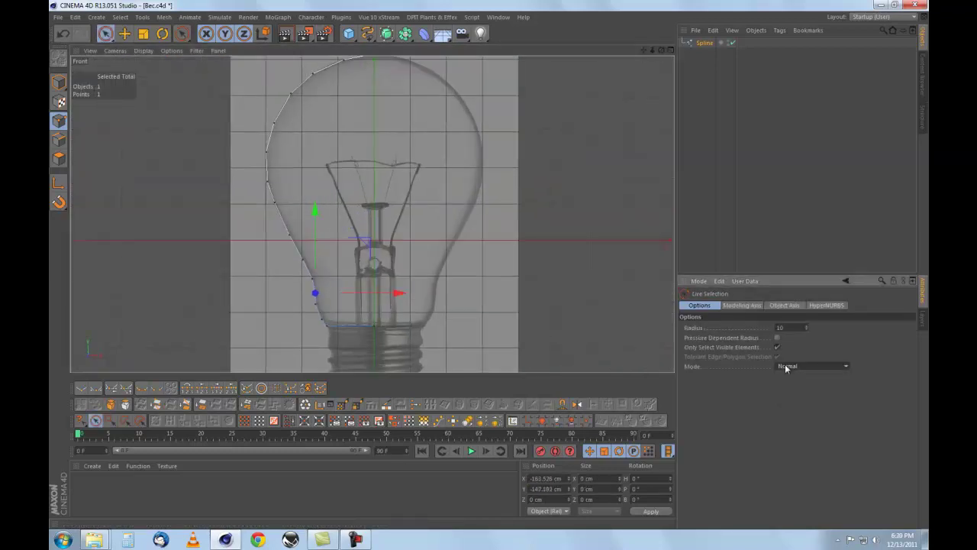
{"action": "left_click", "coordinate": [751, 348]}
{"action": "scroll", "coordinate": [323, 338], "scroll_direction": "up", "scroll_amount": 3}
{"action": "scroll", "coordinate": [287, 208], "scroll_direction": "up", "scroll_amount": 3}
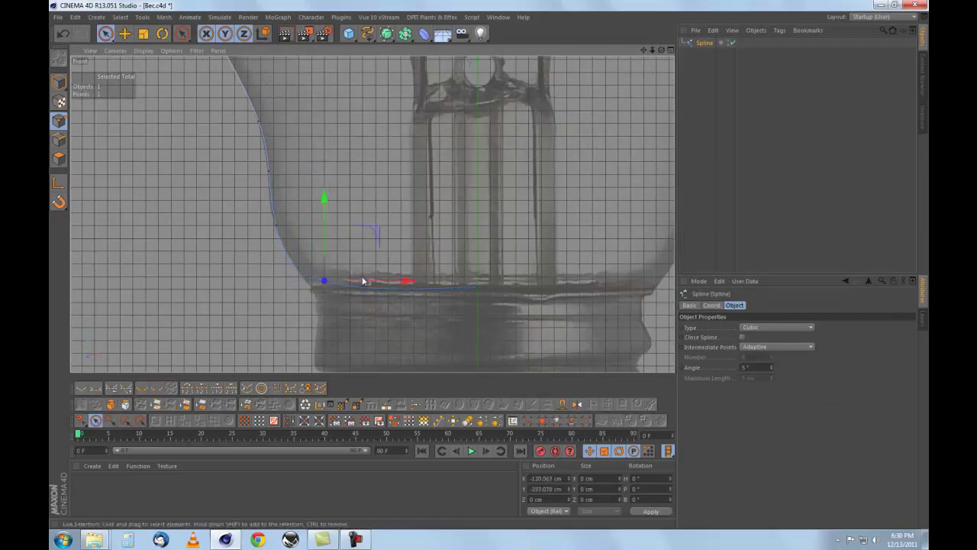
{"action": "scroll", "coordinate": [233, 229], "scroll_direction": "down", "scroll_amount": 3}
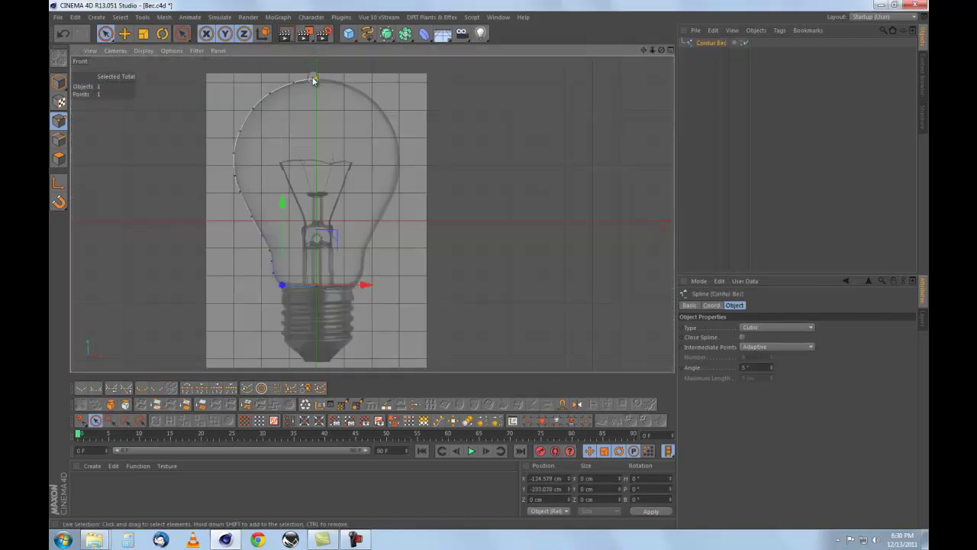
Place the Contur Bec outline inside a new Lathe NURBS with 80 subdivisions
{"action": "left_click_drag", "start_coordinate": [387, 33], "coordinate": [428, 50], "text": "alt"}
{"action": "middle_click", "coordinate": [597, 116]}
{"action": "middle_click", "coordinate": [229, 130]}
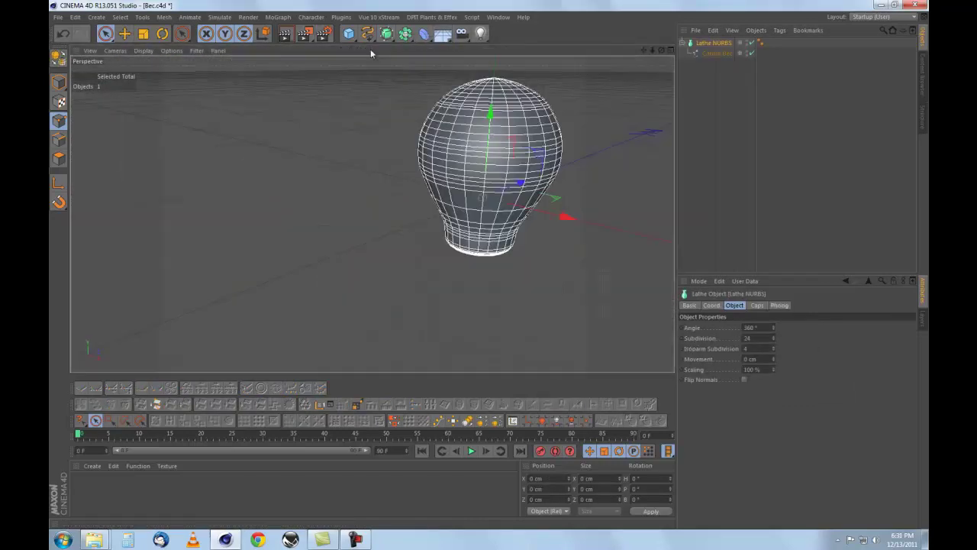
{"action": "scroll", "coordinate": [389, 155], "scroll_direction": "up", "scroll_amount": 5}
{"action": "left_click", "coordinate": [714, 42]}
{"action": "left_click_drag", "start_coordinate": [661, 50], "coordinate": [667, 86]}
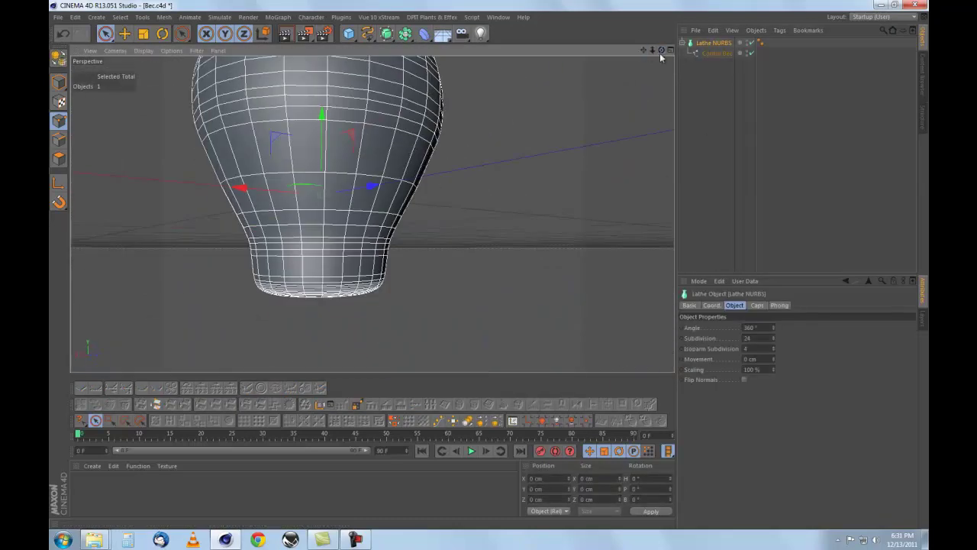
{"action": "type", "text": "80"}
{"action": "key", "text": "Return"}
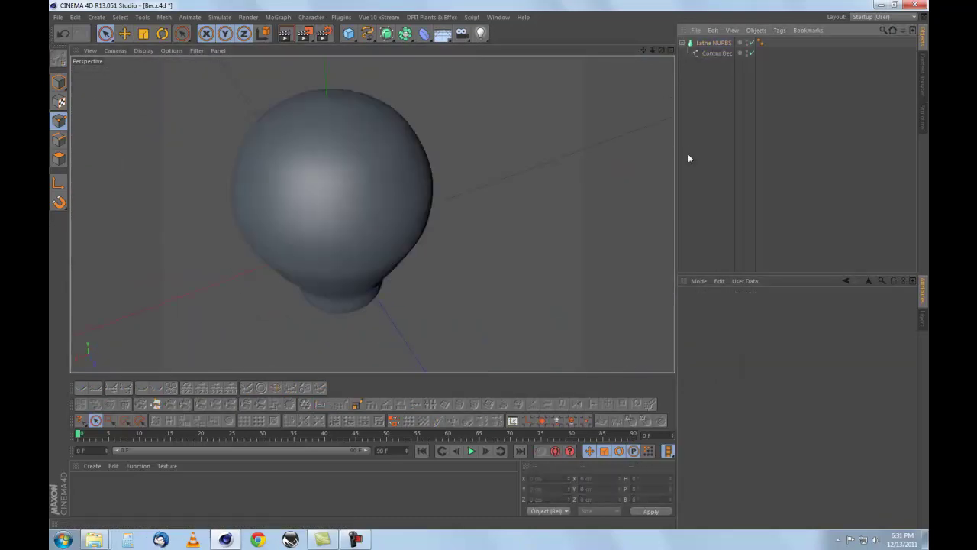
Switch to shaded display and set Contur Bec's Intermediate Points to Uniform
{"action": "left_click", "coordinate": [704, 212]}
{"action": "key", "text": "n"}
{"action": "key", "text": "a"}
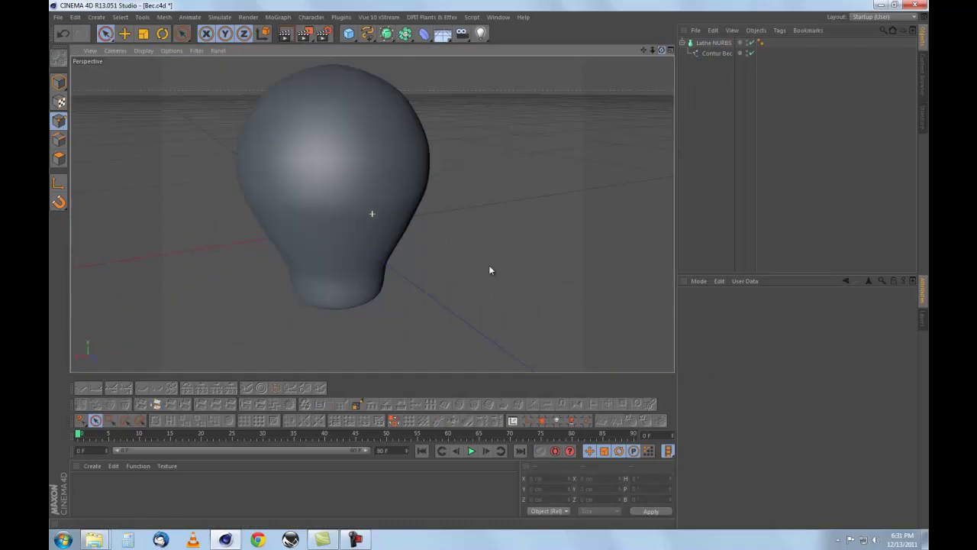
{"action": "key", "text": "F4"}
{"action": "left_click", "coordinate": [717, 52]}
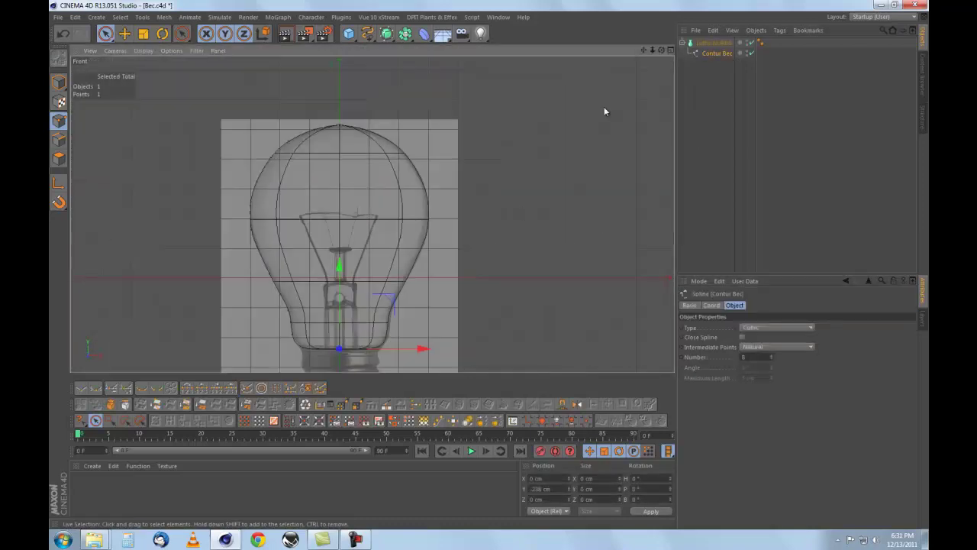
{"action": "left_click", "coordinate": [760, 347]}
{"action": "left_click", "coordinate": [754, 378]}
{"action": "left_click_drag", "start_coordinate": [493, 263], "coordinate": [488, 266], "text": "alt"}
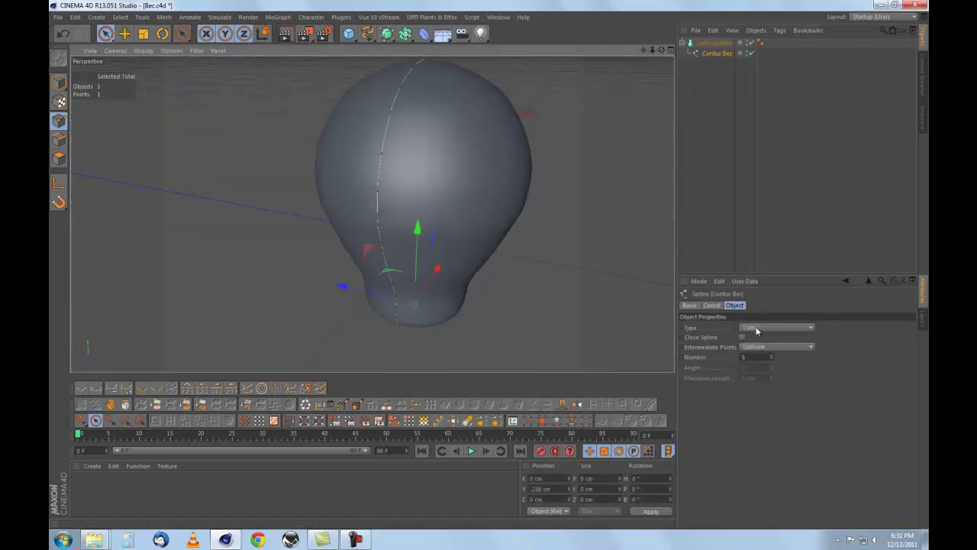
Frame and refine outline points near the top and along the left edge in the Front view
{"action": "key", "text": "F5"}
{"action": "key", "text": "F4"}
{"action": "key", "text": "s"}
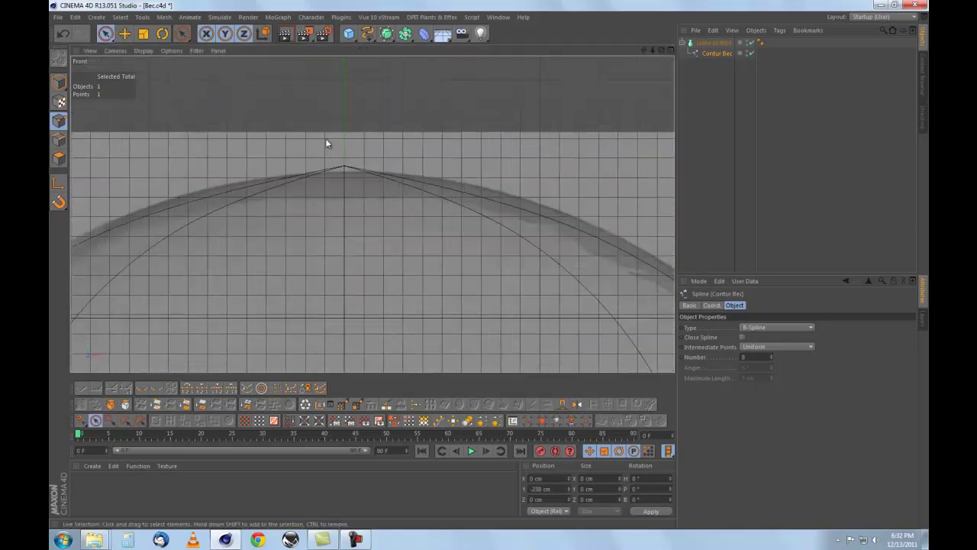
{"action": "left_click", "coordinate": [174, 199]}
{"action": "key", "text": "s"}
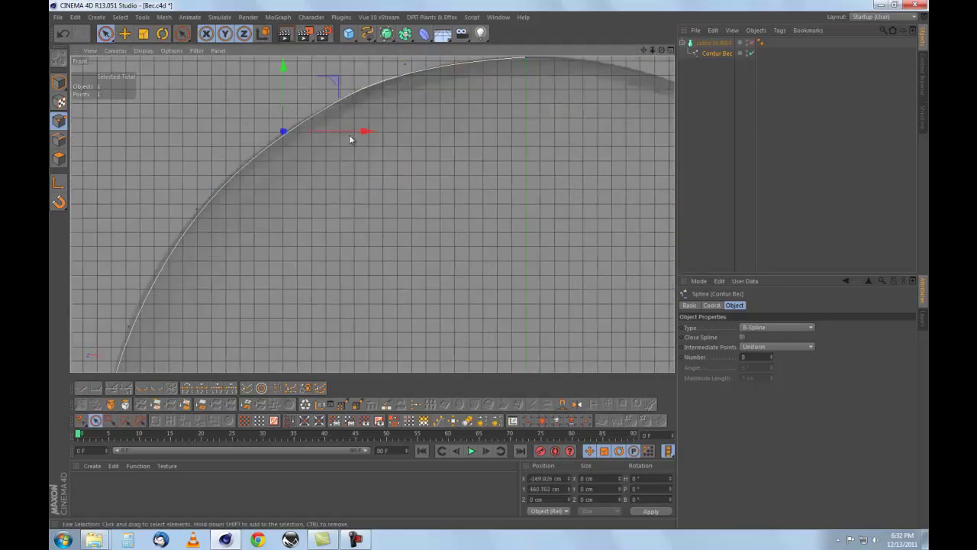
{"action": "scroll", "coordinate": [276, 212], "scroll_direction": "down", "scroll_amount": 2}
{"action": "left_click", "coordinate": [248, 216]}
{"action": "scroll", "coordinate": [316, 130], "scroll_direction": "up", "scroll_amount": 1}
{"action": "scroll", "coordinate": [351, 161], "scroll_direction": "up", "scroll_amount": 1}
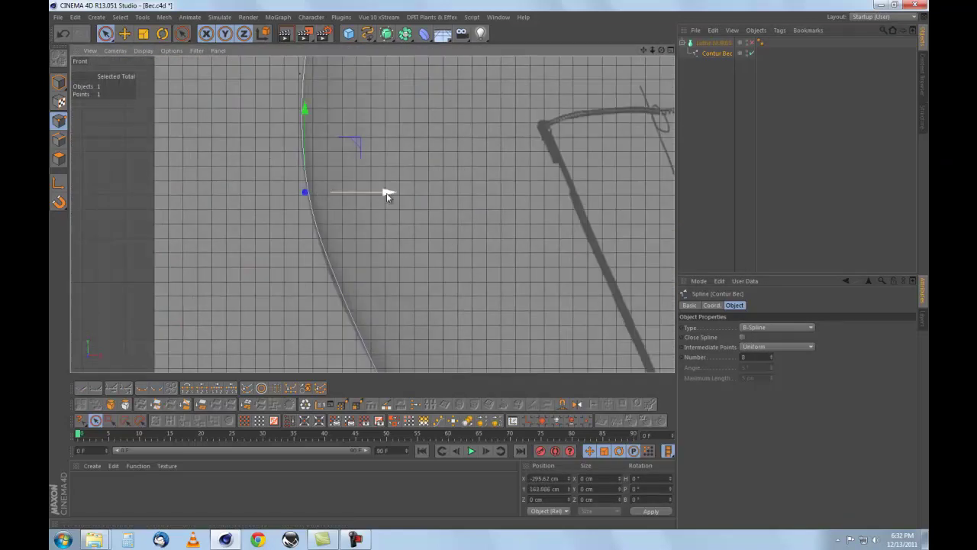
Refine the outline points on the lower neck and at the bottom bend
{"action": "scroll", "coordinate": [344, 200], "scroll_direction": "down", "scroll_amount": 2}
{"action": "scroll", "coordinate": [359, 191], "scroll_direction": "down", "scroll_amount": 2}
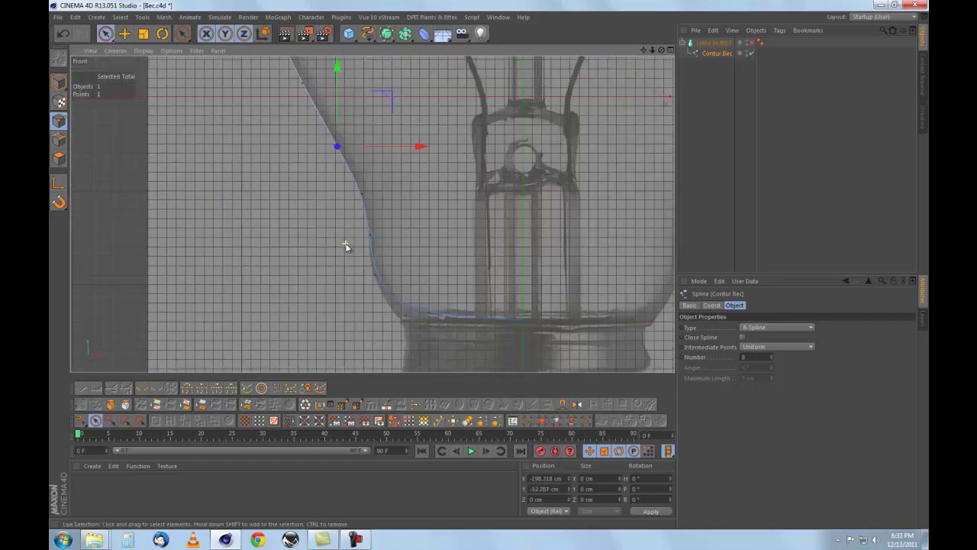
{"action": "left_click", "coordinate": [371, 231]}
{"action": "scroll", "coordinate": [407, 138], "scroll_direction": "up", "scroll_amount": 2}
{"action": "left_click", "coordinate": [472, 258]}
{"action": "scroll", "coordinate": [428, 214], "scroll_direction": "up", "scroll_amount": 1}
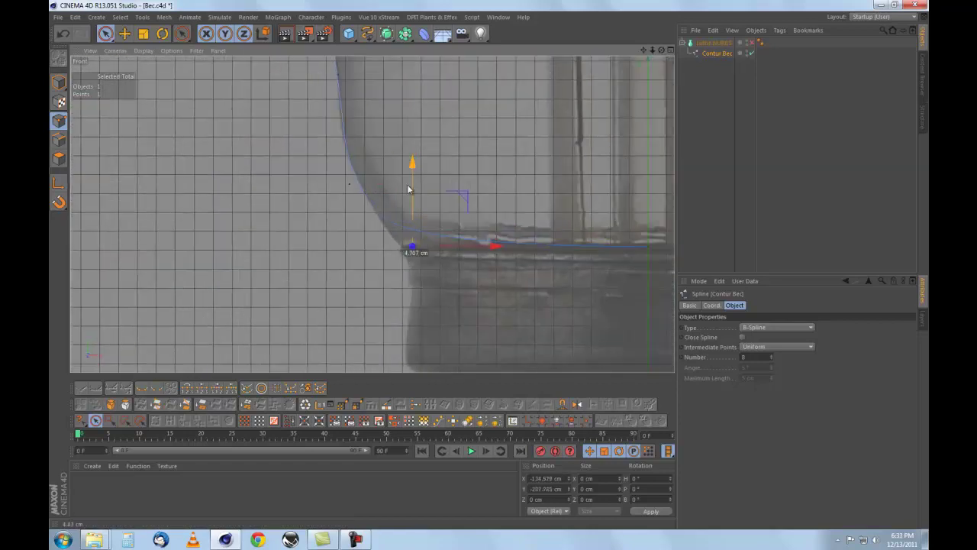
{"action": "left_click", "coordinate": [426, 252]}
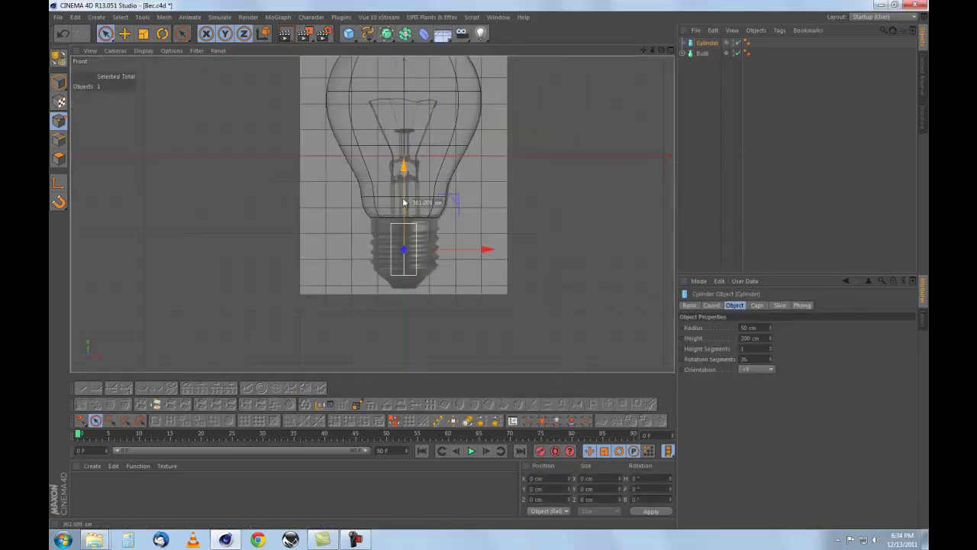
Display the view as wireframe and edit the base cylinder's height segments
{"action": "scroll", "coordinate": [404, 202], "scroll_direction": "up", "scroll_amount": 3}
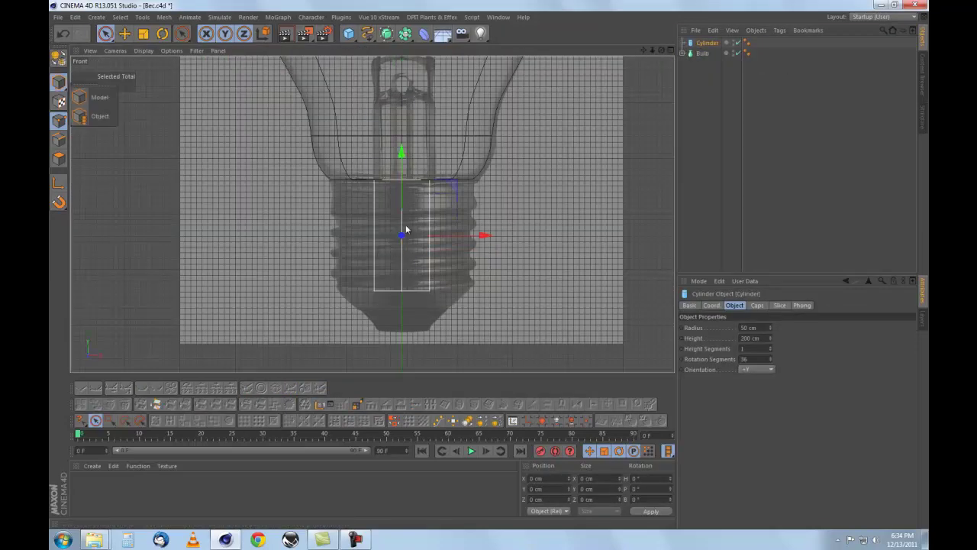
{"action": "left_click", "coordinate": [143, 50]}
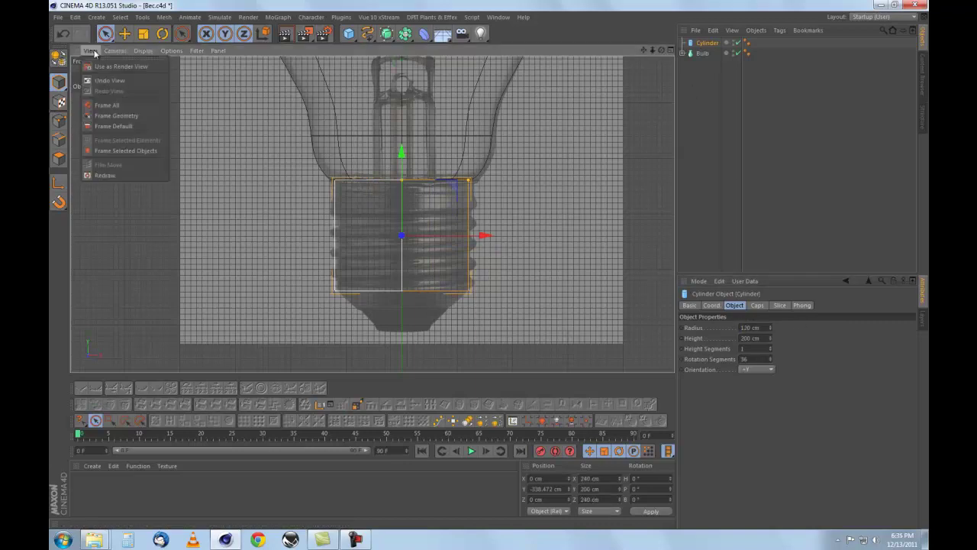
{"action": "left_click", "coordinate": [107, 140]}
{"action": "double_click", "coordinate": [757, 349]}
{"action": "key", "text": "F5"}
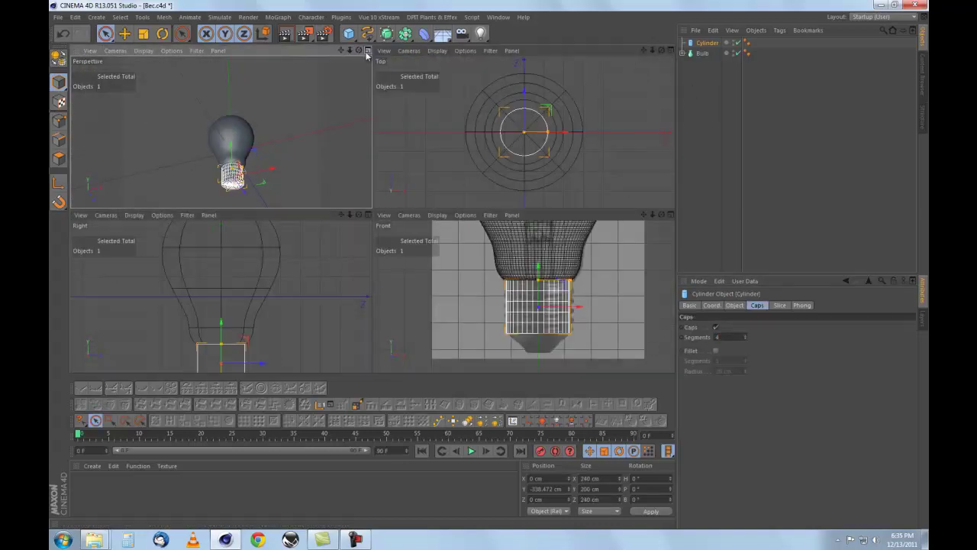
{"action": "key", "text": "F1"}
{"action": "left_click_drag", "start_coordinate": [424, 162], "coordinate": [577, 45], "text": "alt"}
Convert the cylinder to editable polygons and select its polygons
{"action": "key", "text": "c"}
{"action": "left_click_drag", "start_coordinate": [248, 278], "coordinate": [537, 277]}
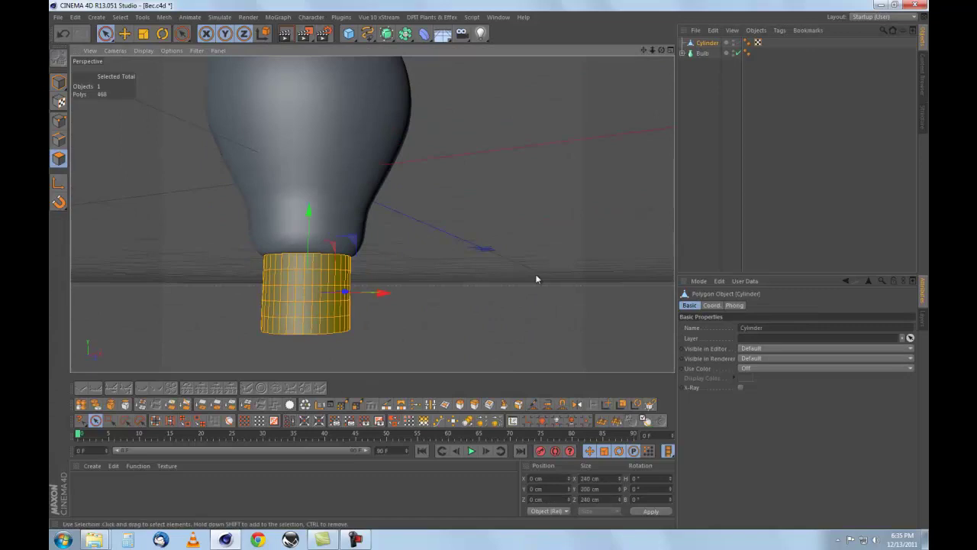
{"action": "key", "text": "F5"}
{"action": "middle_click_drag", "start_coordinate": [346, 67], "coordinate": [388, 68], "text": "alt"}
Select the cylinder's bottom edge ring and move it slightly down
{"action": "left_click_drag", "start_coordinate": [388, 67], "coordinate": [421, 254], "text": "alt"}
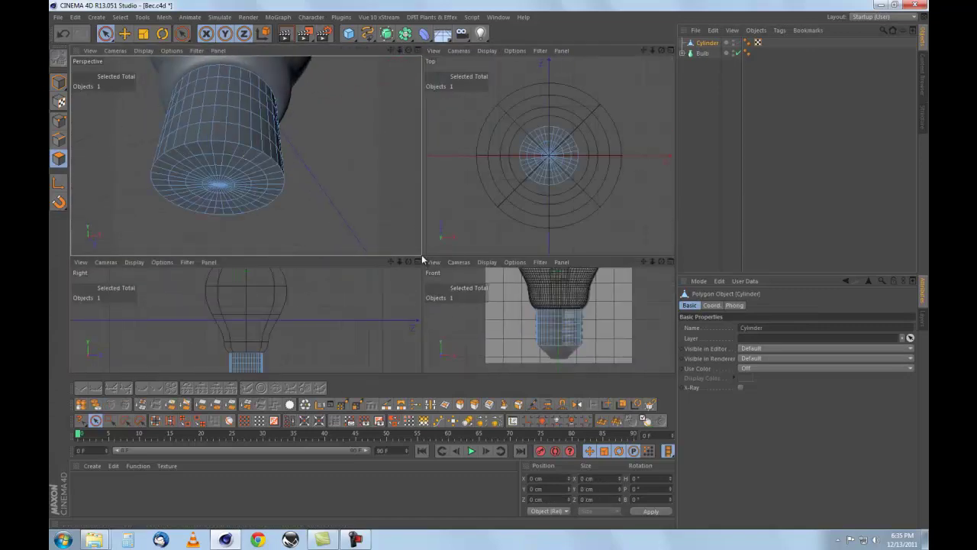
{"action": "left_click", "coordinate": [59, 140]}
{"action": "left_click", "coordinate": [220, 158]}
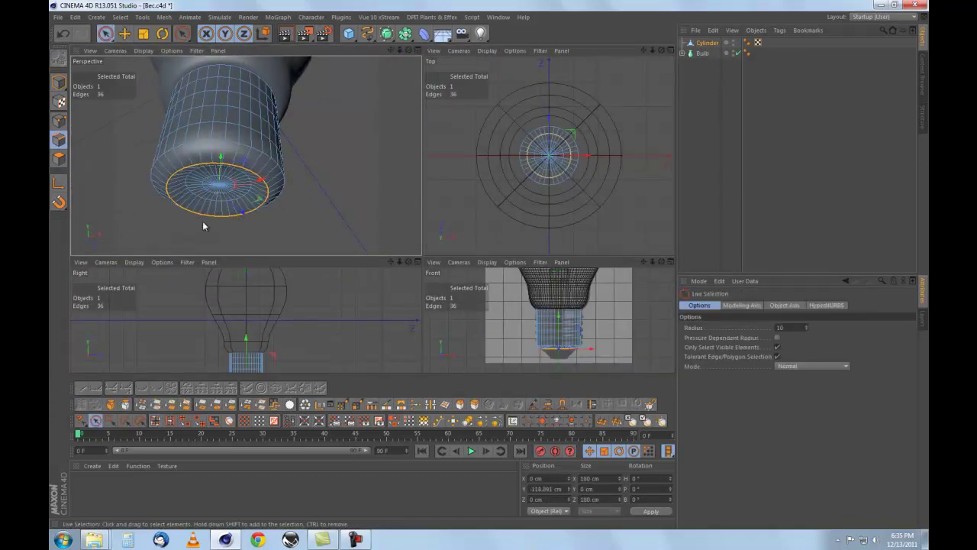
{"action": "scroll", "coordinate": [591, 329], "scroll_direction": "up", "scroll_amount": 3}
{"action": "left_click_drag", "start_coordinate": [592, 319], "coordinate": [591, 328]}
Loop-select the bottom cap rings and convert them to a point selection
{"action": "key", "text": "u"}
{"action": "key", "text": "l"}
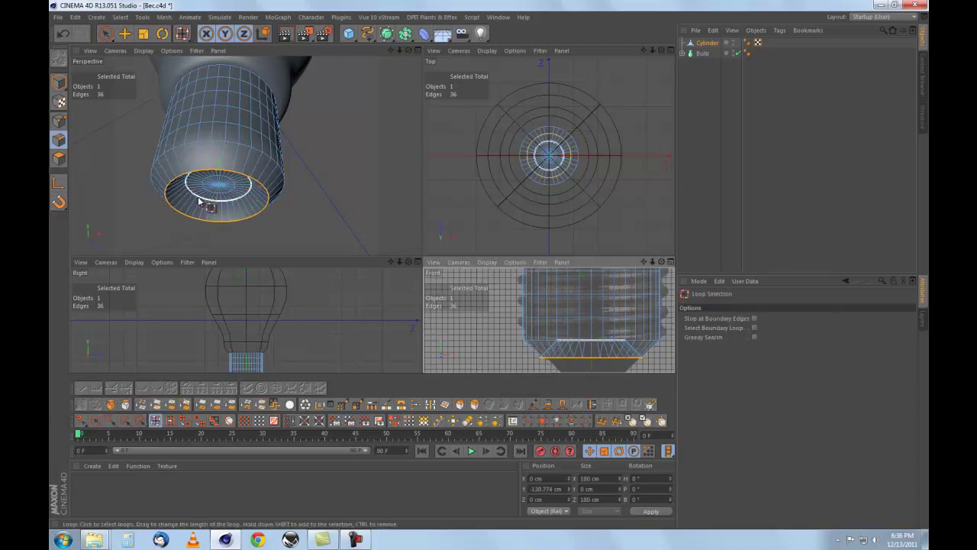
{"action": "left_click", "coordinate": [208, 194]}
{"action": "key", "text": "space"}
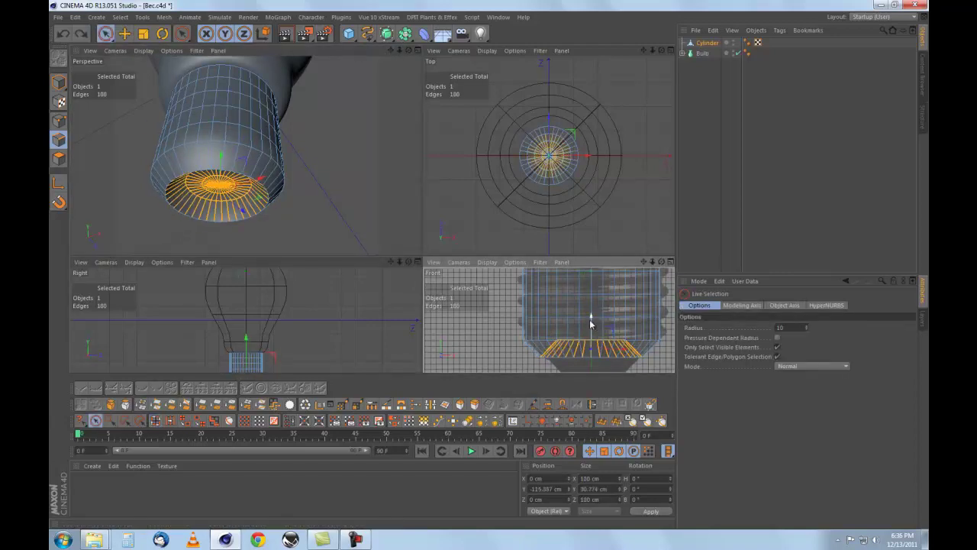
{"action": "left_click", "coordinate": [218, 183], "text": "shift"}
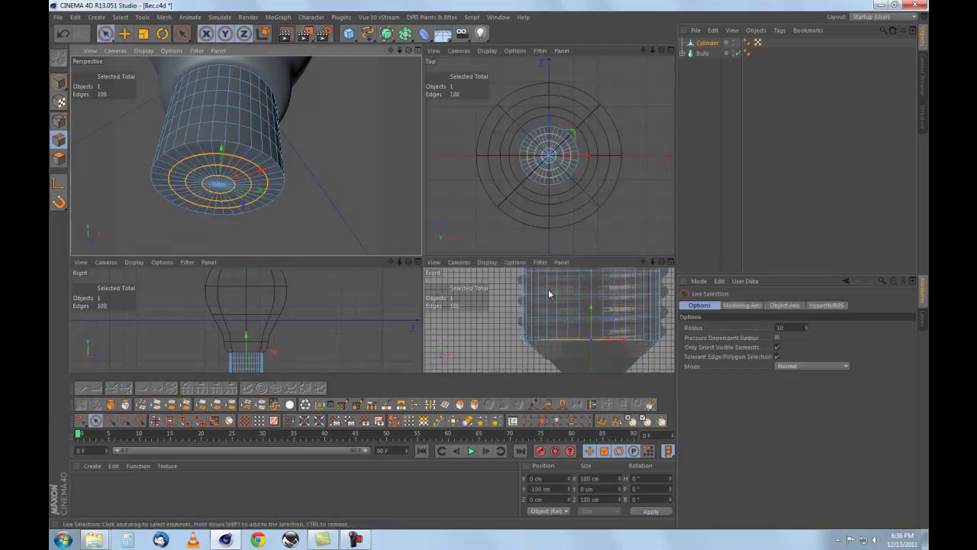
{"action": "left_click", "coordinate": [56, 123], "text": "ctrl"}
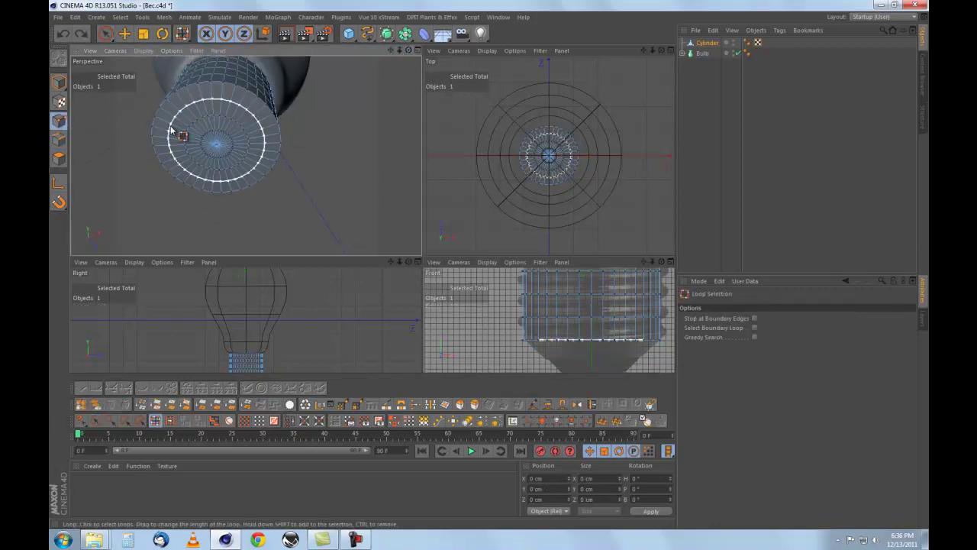
Scale the cap points inward toward the centre
{"action": "middle_click", "coordinate": [590, 323]}
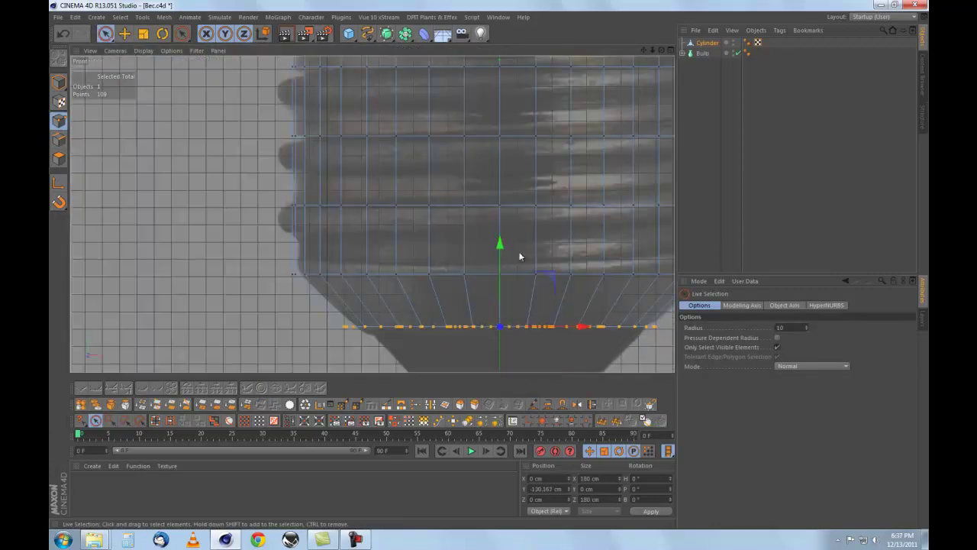
{"action": "middle_click", "coordinate": [519, 255]}
{"action": "key", "text": "t"}
{"action": "mouse_move", "coordinate": [318, 100]}
{"action": "left_mouse_down"}
{"action": "mouse_move", "coordinate": [234, 175]}
{"action": "mouse_move", "coordinate": [206, 179]}
{"action": "left_mouse_up"}
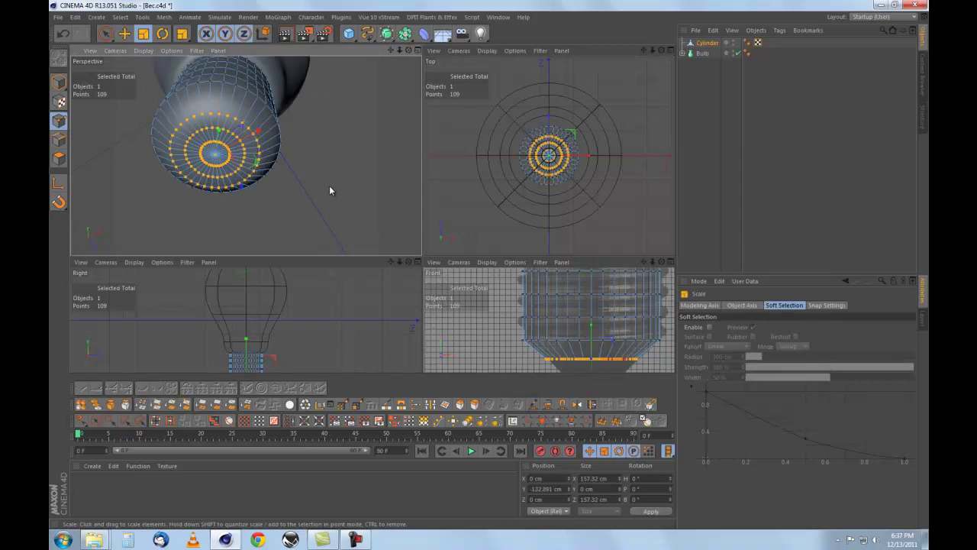
Move the inner ring of cap points down about 15 cm into a tapered tip
{"action": "key", "text": "u"}
{"action": "key", "text": "l"}
{"action": "left_click", "coordinate": [105, 33]}
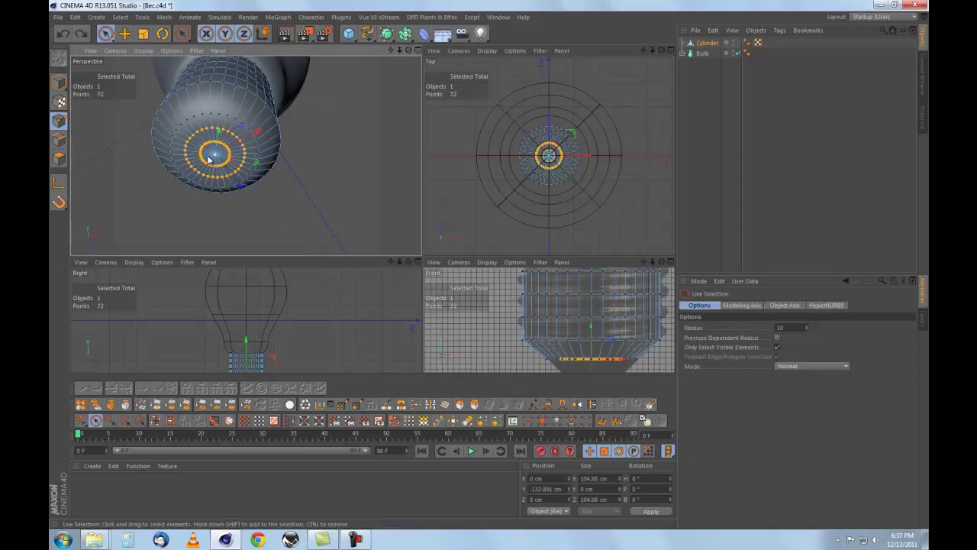
{"action": "middle_click", "coordinate": [670, 270]}
{"action": "left_click_drag", "start_coordinate": [470, 128], "coordinate": [470, 151]}
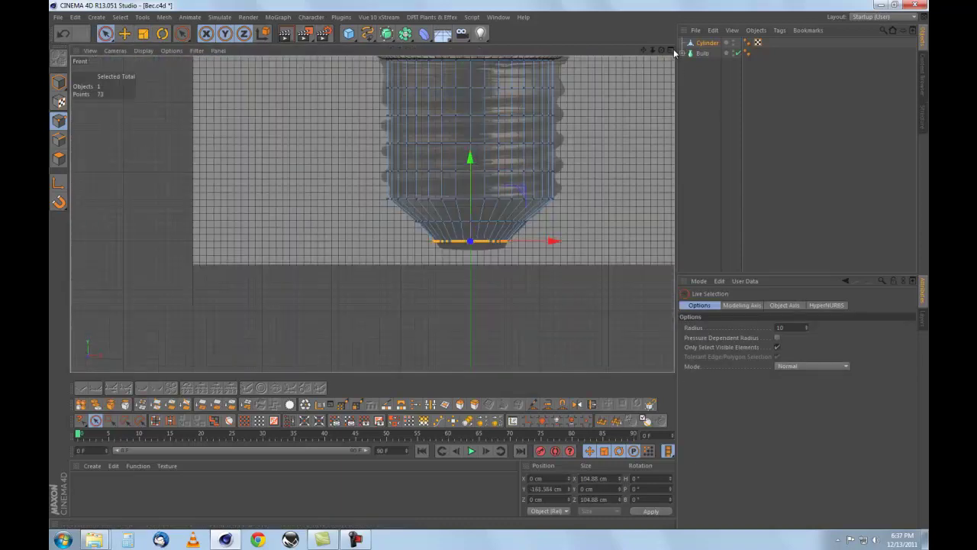
{"action": "left_click", "coordinate": [673, 49]}
{"action": "key", "text": "F1"}
{"action": "left_click_drag", "start_coordinate": [649, 56], "coordinate": [190, 195], "text": "alt"}
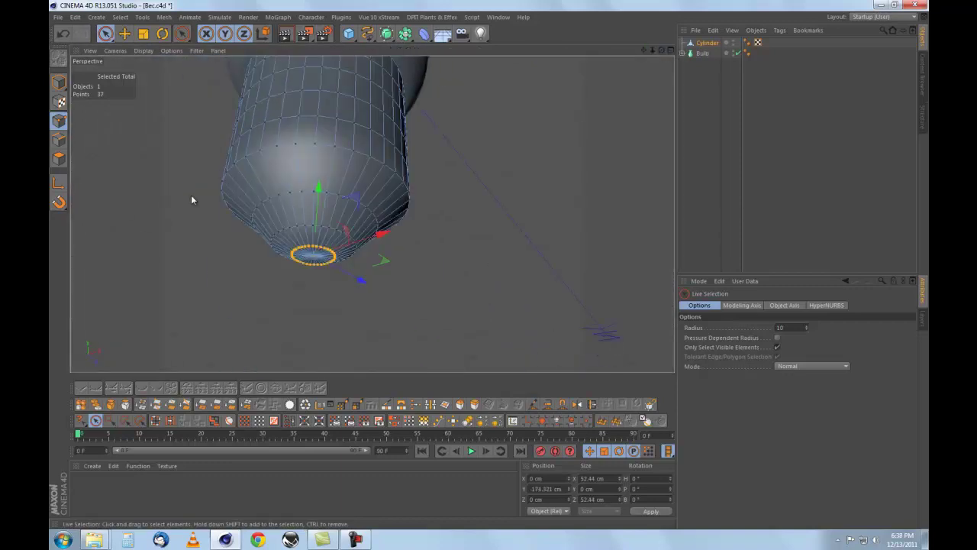
Loop-select an edge around the taper and set the bevel inner offset
{"action": "left_click", "coordinate": [58, 140]}
{"action": "left_click", "coordinate": [456, 217]}
{"action": "left_click", "coordinate": [748, 349]}
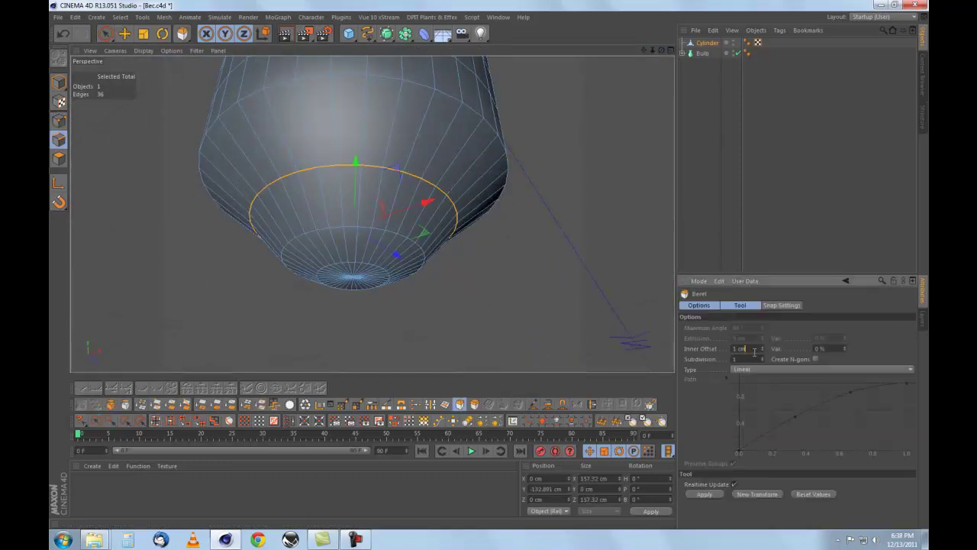
Bevel the taper's edge loop and extrude the polygon ring inward (-3.8 cm) into a groove
{"action": "left_click_drag", "start_coordinate": [489, 264], "coordinate": [252, 284]}
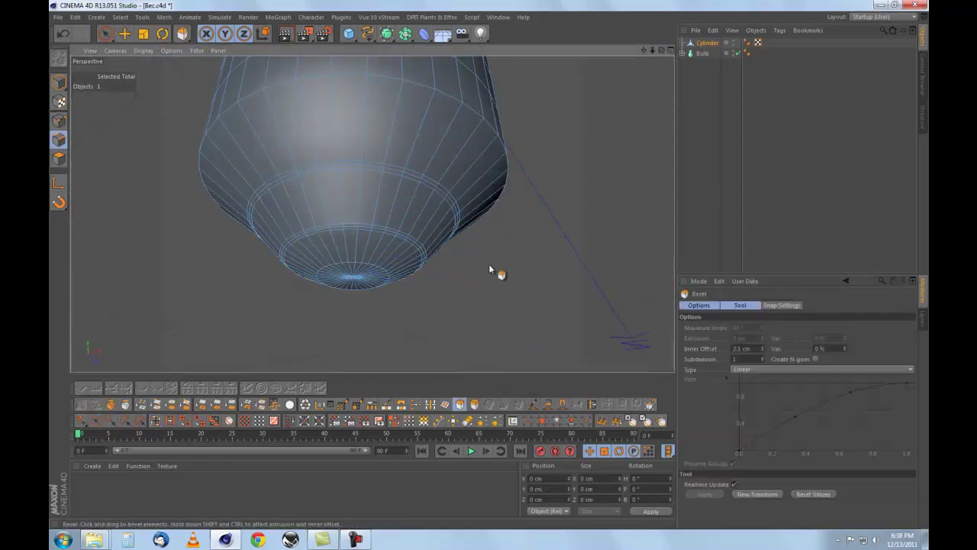
{"action": "left_click", "coordinate": [59, 158]}
{"action": "key", "text": "d"}
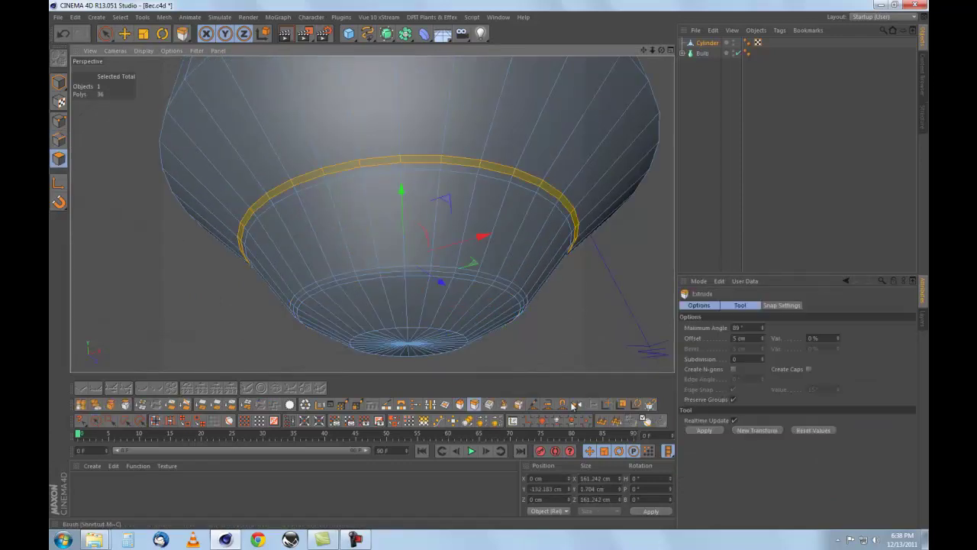
{"action": "left_click_drag", "start_coordinate": [523, 271], "coordinate": [491, 269]}
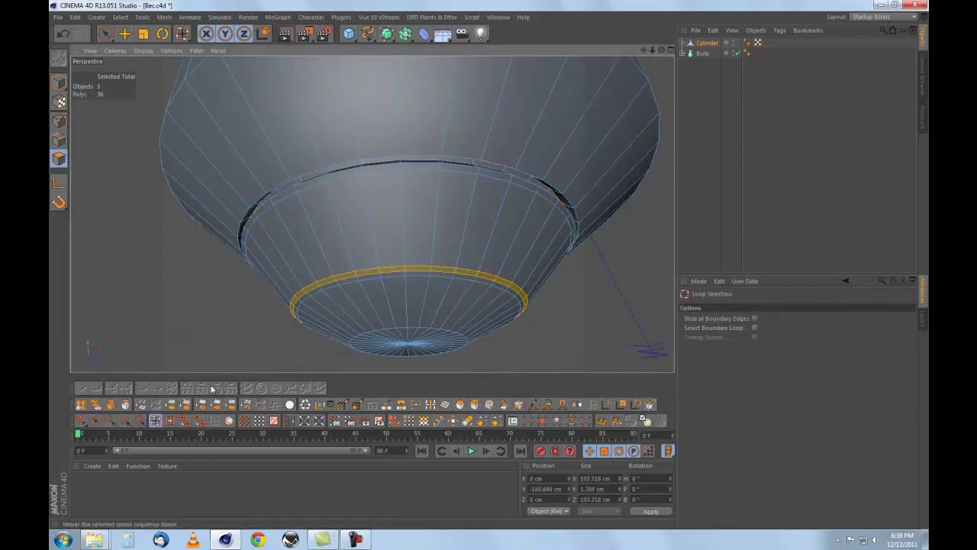
Bevel the upper edge loop of the taper into a double ring
{"action": "left_click", "coordinate": [491, 275]}
{"action": "left_click", "coordinate": [258, 204]}
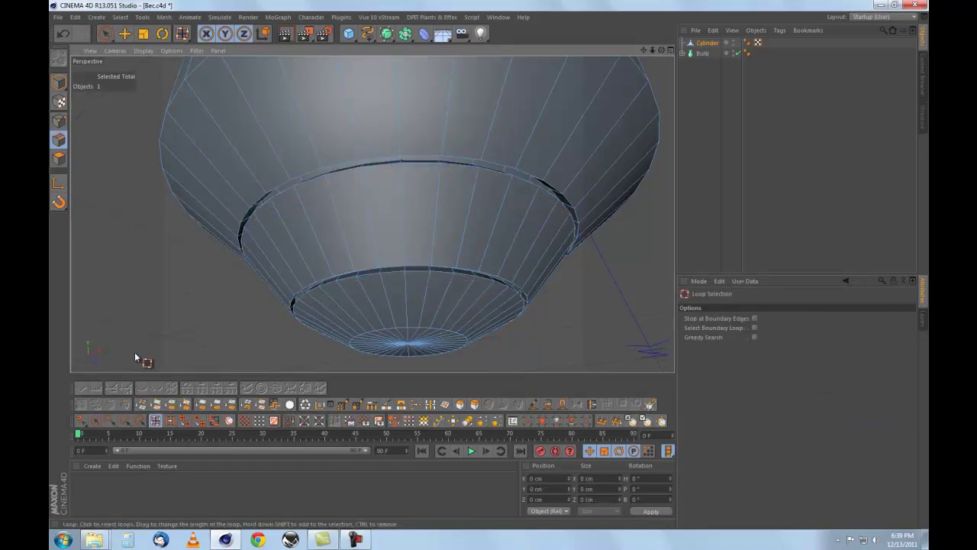
{"action": "key", "text": "m"}
{"action": "key", "text": "s"}
{"action": "left_click_drag", "start_coordinate": [328, 191], "coordinate": [349, 273]}
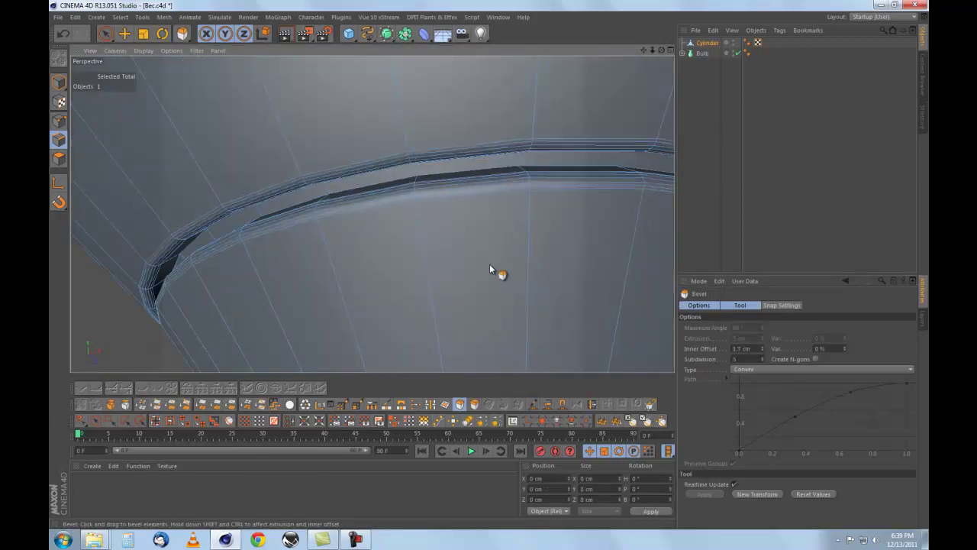
{"action": "scroll", "coordinate": [172, 295], "scroll_direction": "up", "scroll_amount": 2}
Bevel the lower edge loop of the taper and inspect the resulting grooves
{"action": "key", "text": "u"}
{"action": "key", "text": "l"}
{"action": "key", "text": "m"}
{"action": "key", "text": "s"}
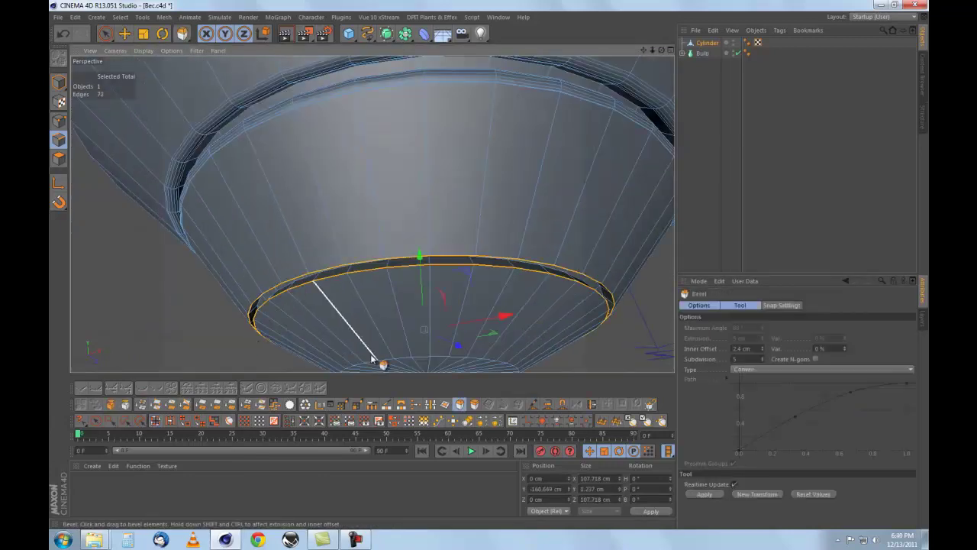
{"action": "left_click_drag", "start_coordinate": [323, 279], "coordinate": [305, 251]}
{"action": "scroll", "coordinate": [489, 264], "scroll_direction": "down", "scroll_amount": 3}
{"action": "left_click", "coordinate": [489, 264]}
{"action": "left_click_drag", "start_coordinate": [489, 264], "coordinate": [651, 53], "text": "alt"}
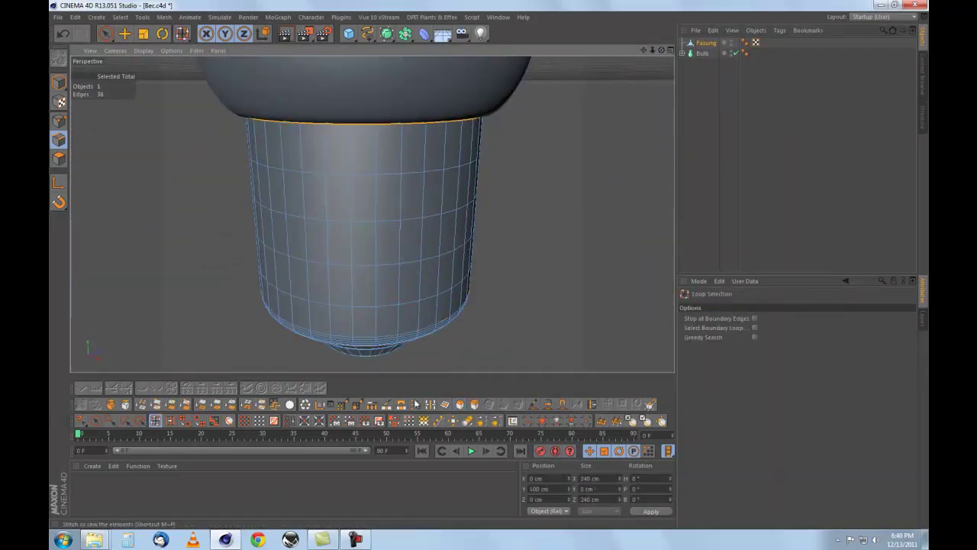
Select the socket's top edge loop and bring the whole bulb into view
{"action": "left_click", "coordinate": [172, 423]}
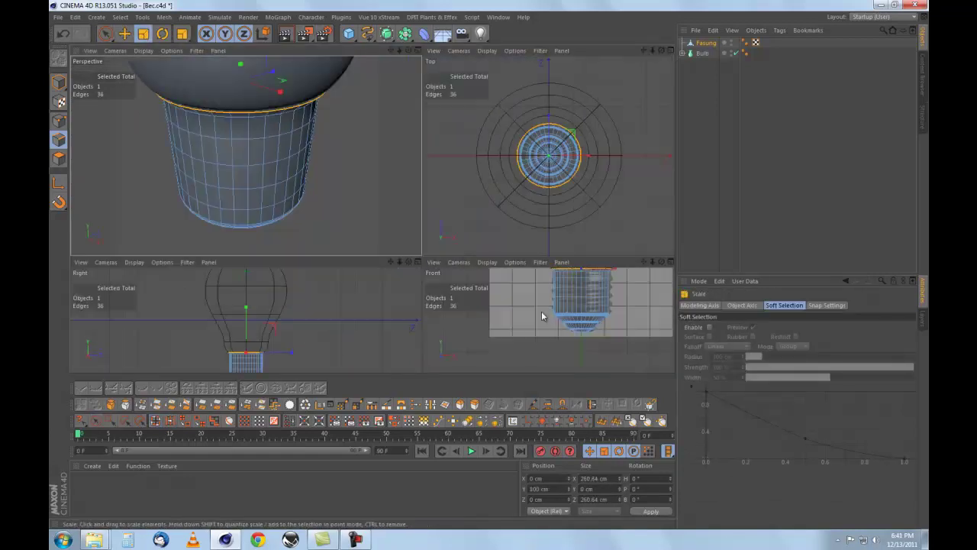
{"action": "key", "text": "9"}
{"action": "key", "text": "F1"}
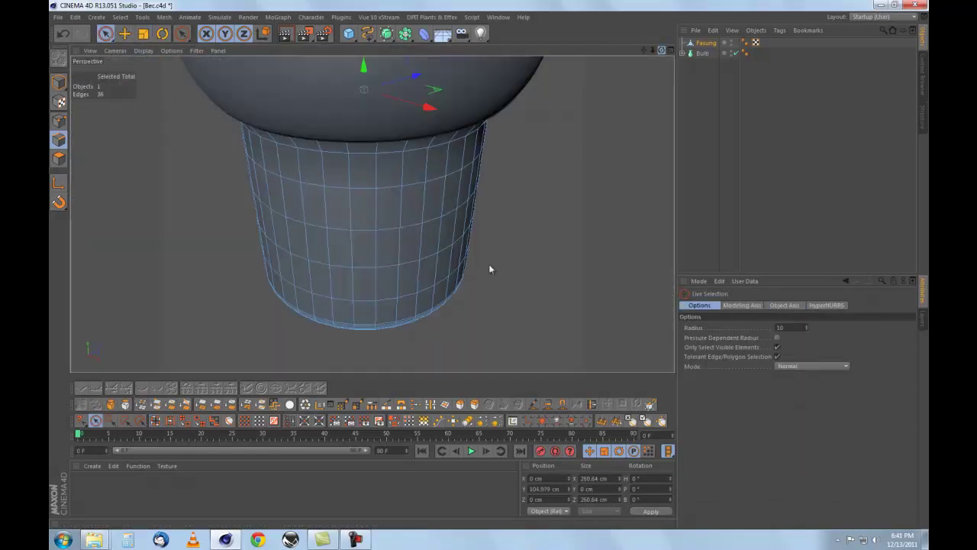
{"action": "key", "text": "t"}
{"action": "key", "text": "space"}
{"action": "scroll", "coordinate": [373, 213], "scroll_direction": "down", "scroll_amount": 2}
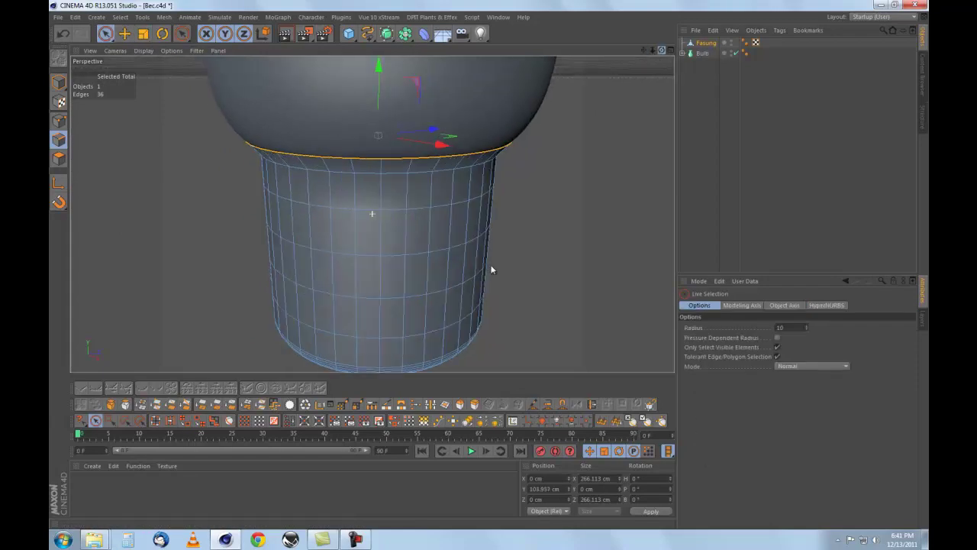
{"action": "left_click_drag", "start_coordinate": [494, 268], "coordinate": [486, 268], "text": "alt"}
Hide the glass bulb and bevel the top rim of the Fasung socket
{"action": "left_click", "coordinate": [730, 54]}
{"action": "scroll", "coordinate": [489, 263], "scroll_direction": "up", "scroll_amount": 5}
{"action": "scroll", "coordinate": [488, 264], "scroll_direction": "down", "scroll_amount": 3}
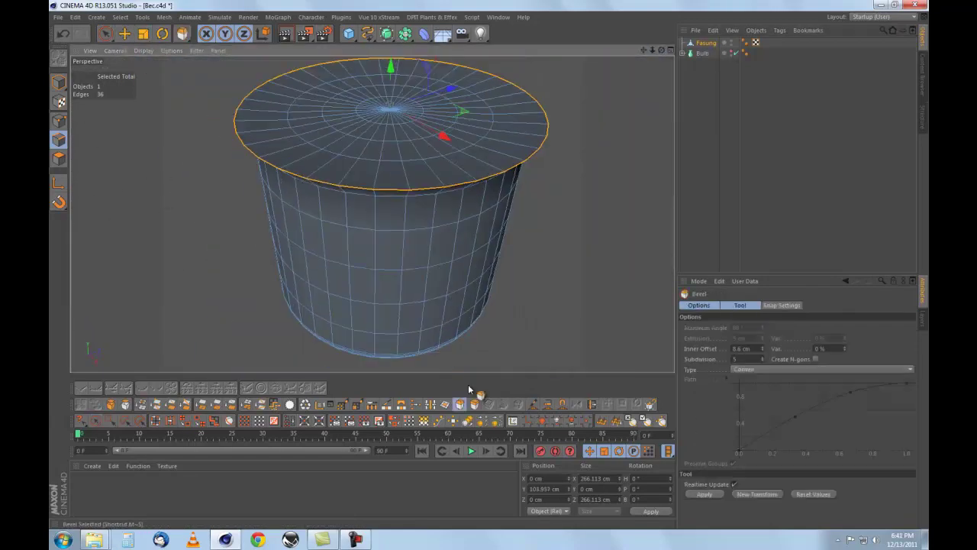
{"action": "scroll", "coordinate": [490, 263], "scroll_direction": "up", "scroll_amount": 3}
{"action": "scroll", "coordinate": [489, 263], "scroll_direction": "down", "scroll_amount": 2}
{"action": "scroll", "coordinate": [151, 178], "scroll_direction": "up", "scroll_amount": 3}
{"action": "key", "text": "u"}
{"action": "key", "text": "l"}
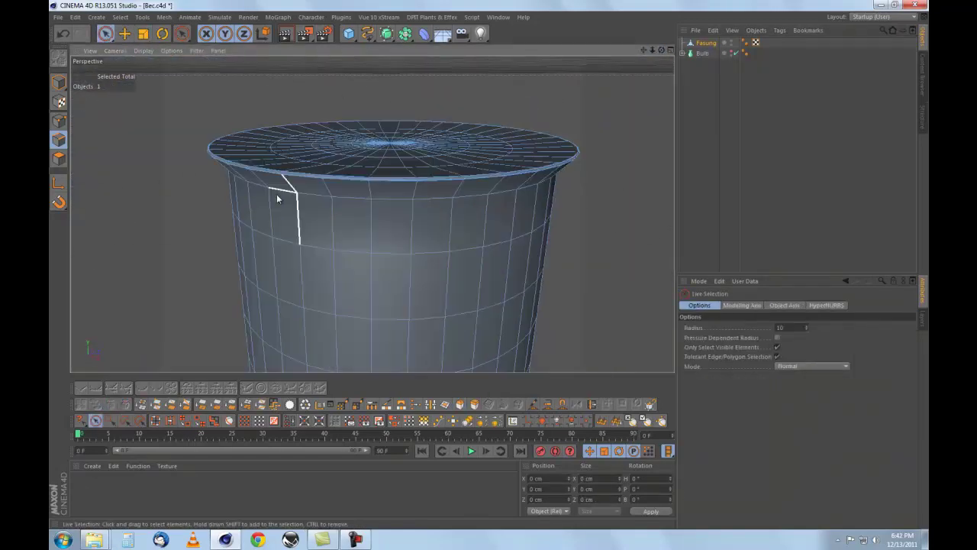
{"action": "left_click", "coordinate": [279, 192]}
{"action": "key", "text": "m"}
{"action": "key", "text": "s"}
{"action": "left_click_drag", "start_coordinate": [279, 192], "coordinate": [119, 42]}
{"action": "key", "text": "space"}
Add a Helix spline with 125 cm start and end radius on the XZ plane around the socket
{"action": "scroll", "coordinate": [372, 214], "scroll_direction": "down", "scroll_amount": 3}
{"action": "scroll", "coordinate": [459, 214], "scroll_direction": "up", "scroll_amount": 3}
{"action": "scroll", "coordinate": [490, 264], "scroll_direction": "up", "scroll_amount": 2}
{"action": "scroll", "coordinate": [490, 264], "scroll_direction": "up", "scroll_amount": 2}
{"action": "left_click_drag", "start_coordinate": [374, 36], "coordinate": [412, 84]}
{"action": "scroll", "coordinate": [544, 335], "scroll_direction": "down", "scroll_amount": 3}
{"action": "middle_click", "coordinate": [671, 263]}
{"action": "left_click", "coordinate": [670, 262]}
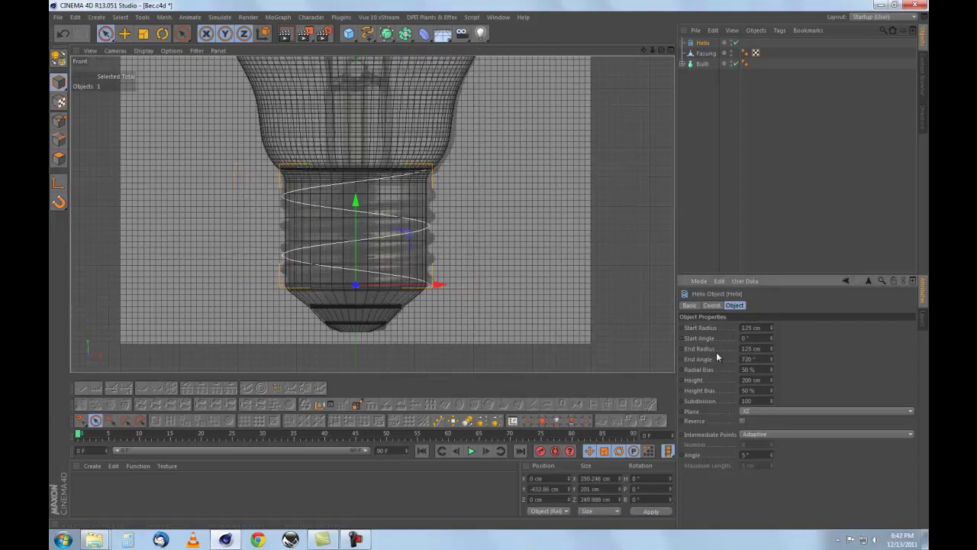
Set the helix End Angle to 1500° and Height to 180 cm
{"action": "type", "text": "1500"}
{"action": "key", "text": "Tab"}
{"action": "key", "text": "Tab"}
{"action": "type", "text": "180"}
{"action": "key", "text": "Return"}
Add an n-Side profile spline at the socket's edge and rename it Profil filet
{"action": "left_click", "coordinate": [368, 33]}
{"action": "left_click", "coordinate": [489, 123]}
{"action": "scroll", "coordinate": [371, 65], "scroll_direction": "up", "scroll_amount": 2}
{"action": "scroll", "coordinate": [671, 287], "scroll_direction": "up", "scroll_amount": 2}
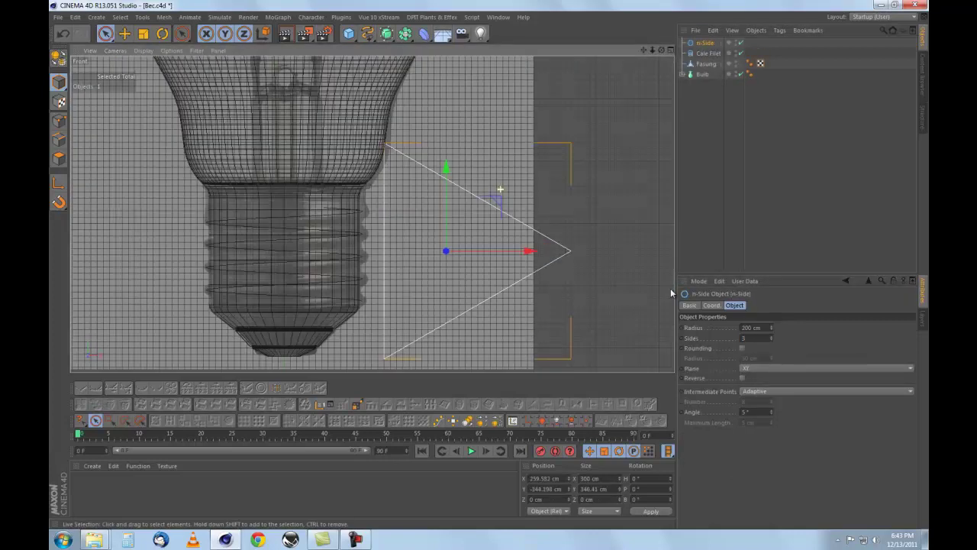
{"action": "mouse_move", "coordinate": [449, 256]}
{"action": "left_mouse_down"}
{"action": "mouse_move", "coordinate": [366, 245]}
{"action": "mouse_move", "coordinate": [290, 253]}
{"action": "left_mouse_up"}
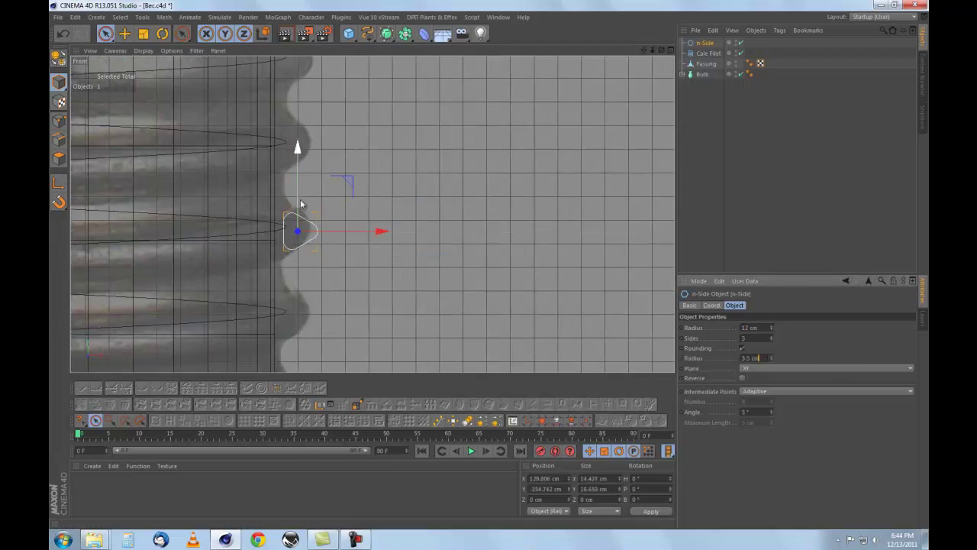
{"action": "type", "text": "c filet"}
{"action": "key", "text": "Return"}
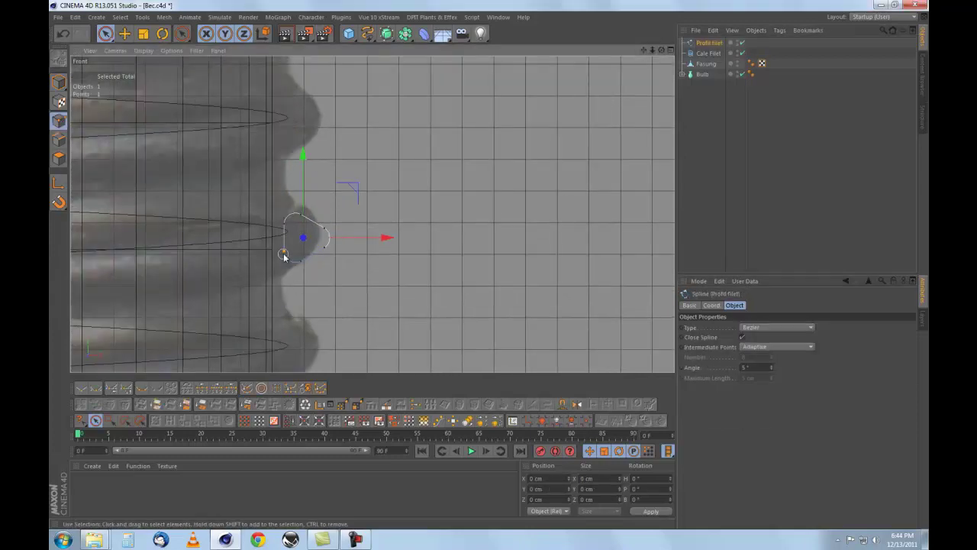
Scale the Profil filet points to shape a small, stretched thread profile
{"action": "left_click", "coordinate": [317, 214]}
{"action": "key", "text": "ctrl+a"}
{"action": "key", "text": "t"}
{"action": "left_click_drag", "start_coordinate": [293, 232], "coordinate": [502, 265]}
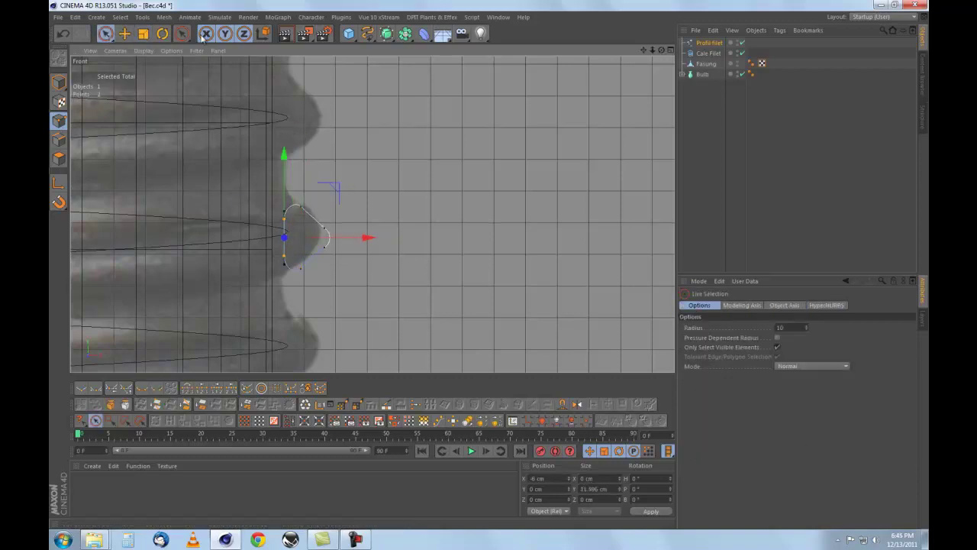
{"action": "key", "text": "space"}
{"action": "left_click", "coordinate": [324, 222]}
{"action": "key", "text": "t"}
{"action": "left_click_drag", "start_coordinate": [315, 205], "coordinate": [566, 126]}
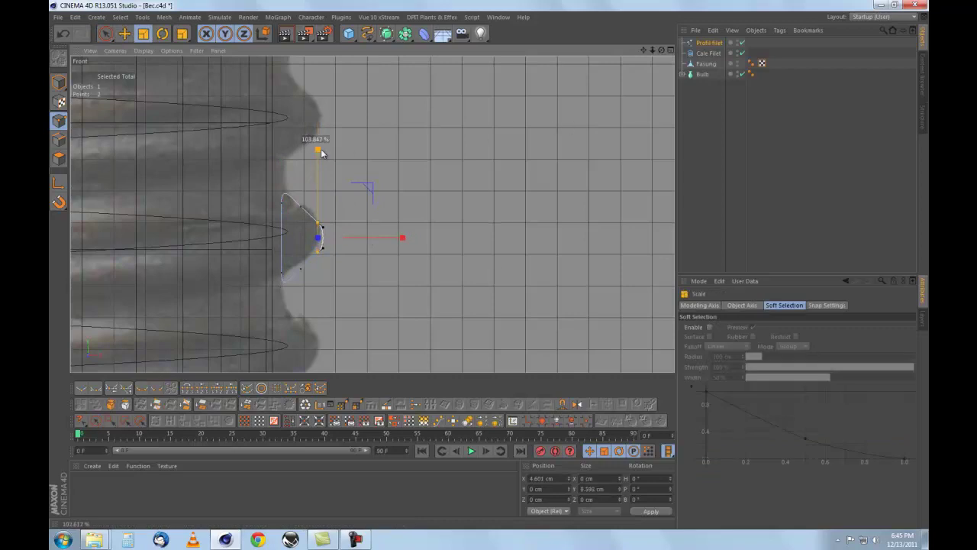
{"action": "left_click", "coordinate": [106, 33]}
{"action": "left_click_drag", "start_coordinate": [303, 169], "coordinate": [303, 164]}
{"action": "key", "text": "t"}
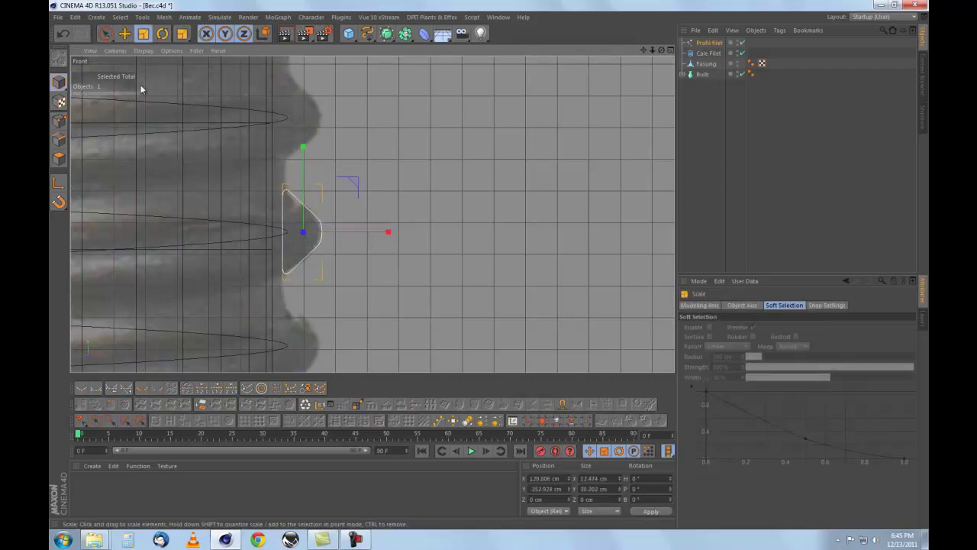
Sweep the Profil filet spline along the helix with a Sweep NURBS
{"action": "left_click", "coordinate": [387, 33]}
{"action": "left_click", "coordinate": [405, 84], "text": "alt"}
{"action": "key", "text": "F5"}
{"action": "key", "text": "F1"}
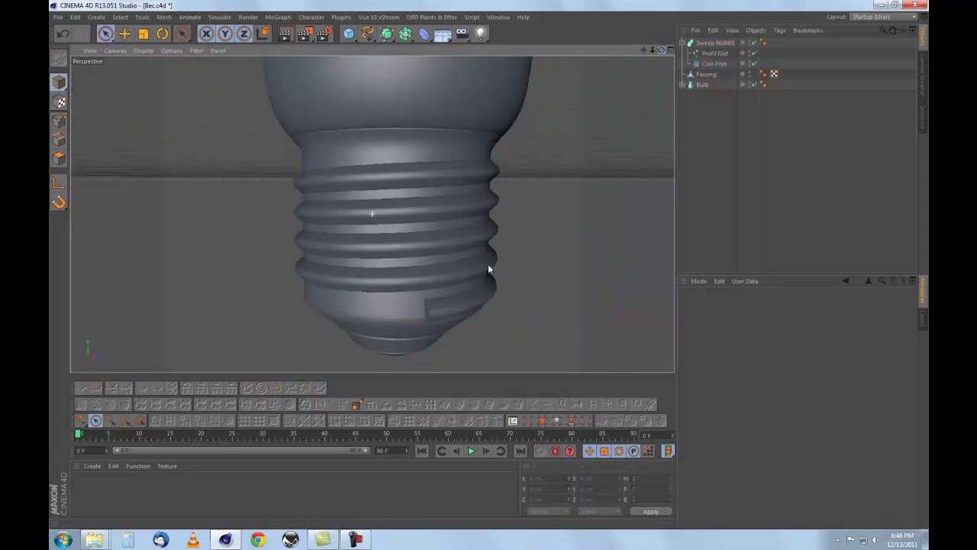
Set the helix End Radius to 125 cm, rename the sweep and group it under a null
{"action": "type", "text": "125"}
{"action": "key", "text": "Return"}
{"action": "double_click", "coordinate": [748, 369]}
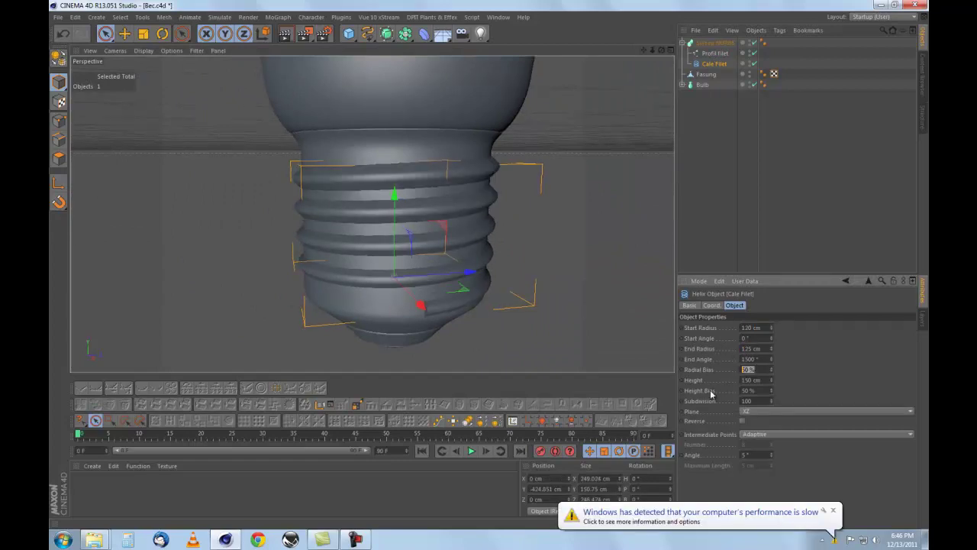
{"action": "key", "text": "ctrl+z"}
{"action": "left_click_drag", "start_coordinate": [491, 267], "coordinate": [490, 268], "text": "alt"}
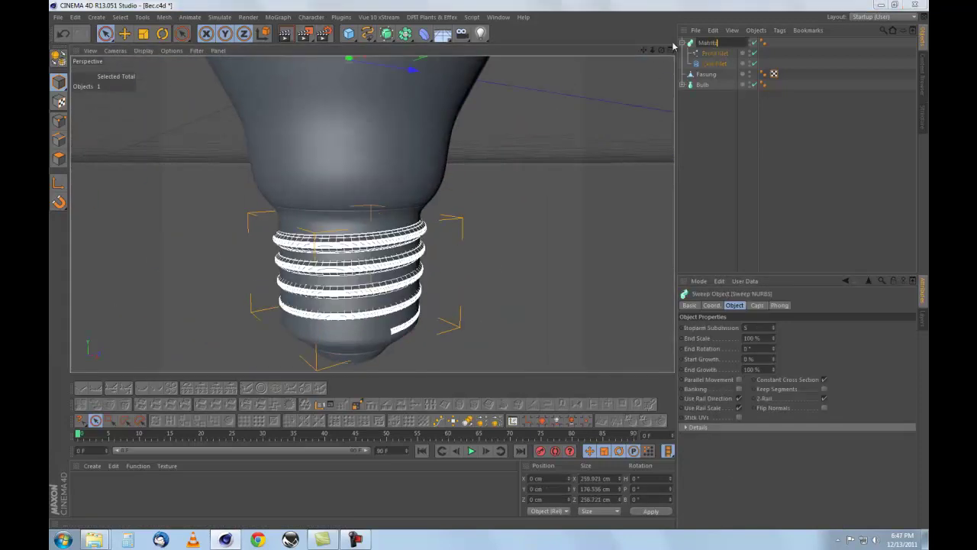
{"action": "key", "text": "Return"}
{"action": "key", "text": "alt+g"}
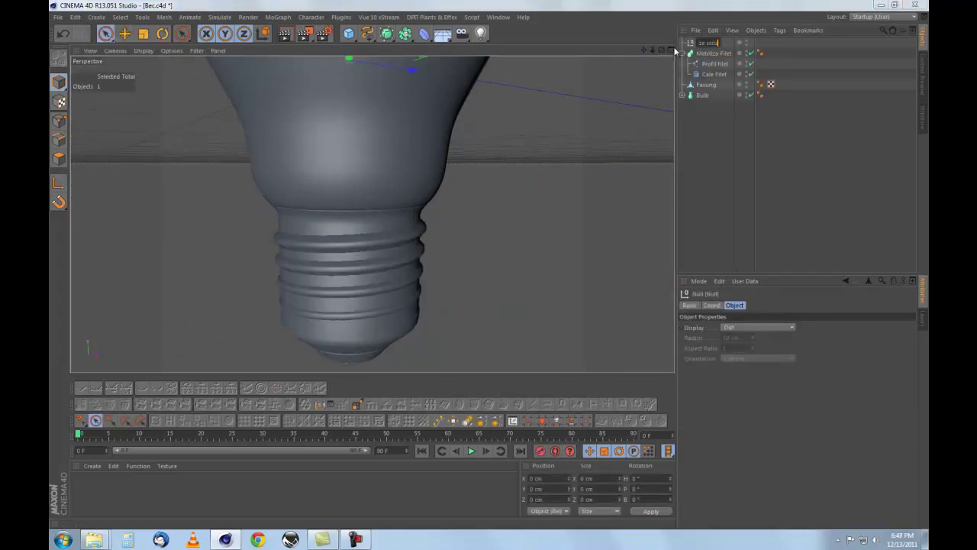
{"action": "key", "text": "Return"}
Make the helix editable, rotate its end point, and unhide the glass bulb
{"action": "left_click", "coordinate": [714, 53]}
{"action": "left_click", "coordinate": [714, 74]}
{"action": "left_click", "coordinate": [60, 62]}
{"action": "left_click", "coordinate": [59, 120]}
{"action": "left_click", "coordinate": [385, 271]}
{"action": "key", "text": "r"}
{"action": "key", "text": "space"}
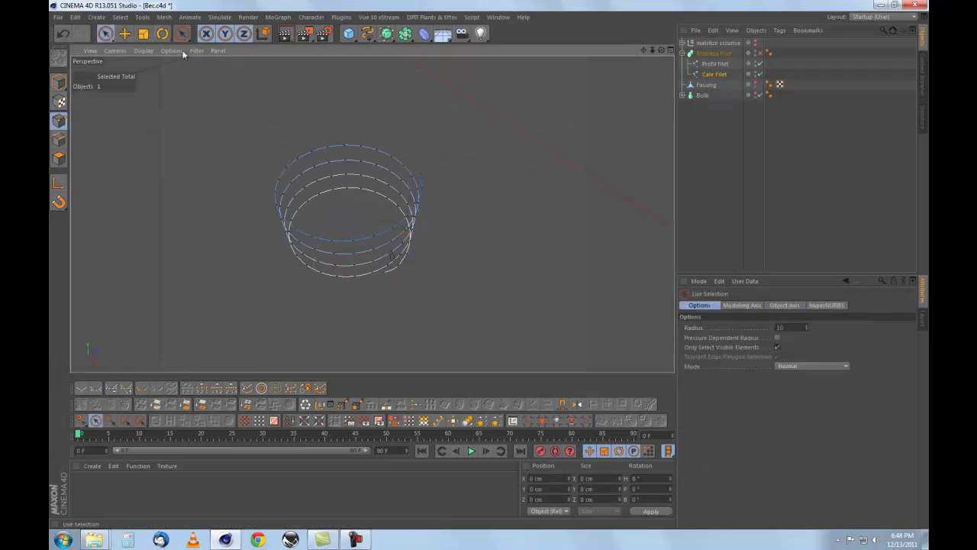
{"action": "left_click", "coordinate": [757, 95]}
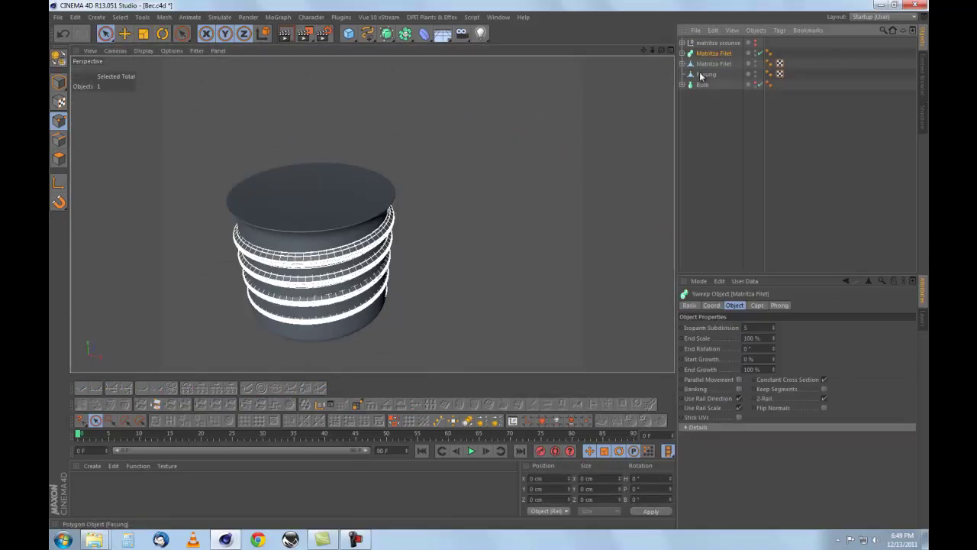
Convert the thread sweep to polygons and Connect Objects + Delete it with Fasung
{"action": "key", "text": "c"}
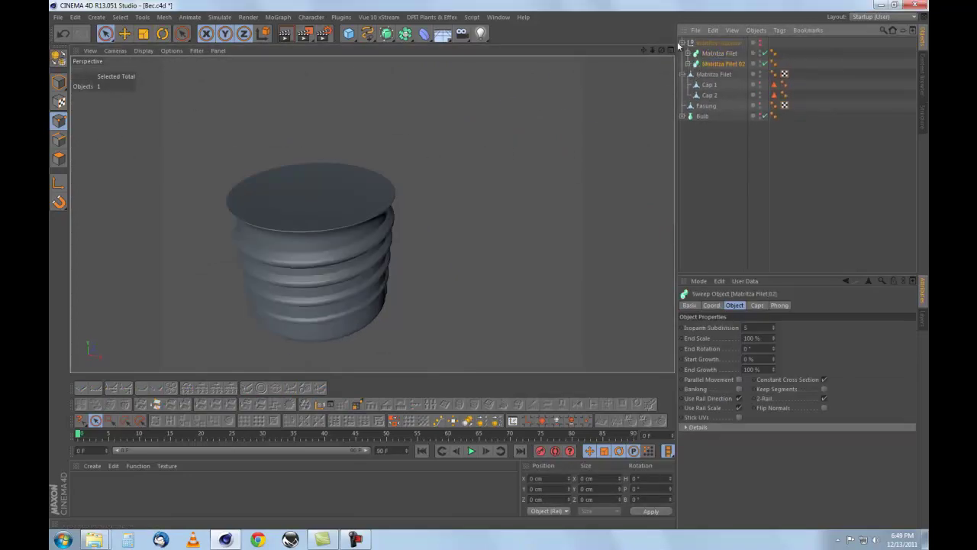
{"action": "left_click", "coordinate": [682, 54]}
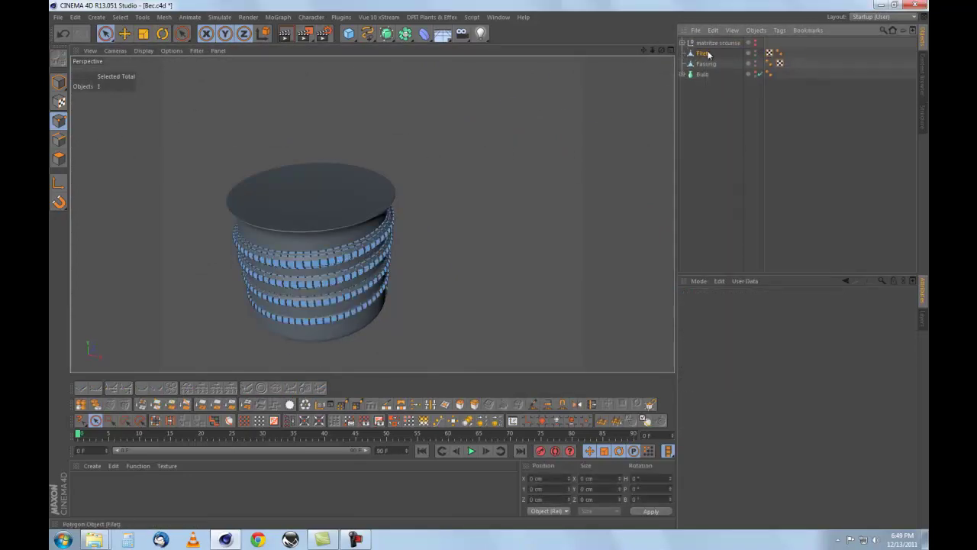
{"action": "left_click", "coordinate": [706, 63]}
{"action": "left_click", "coordinate": [710, 54], "text": "ctrl"}
{"action": "right_click", "coordinate": [709, 55]}
{"action": "left_click", "coordinate": [734, 320]}
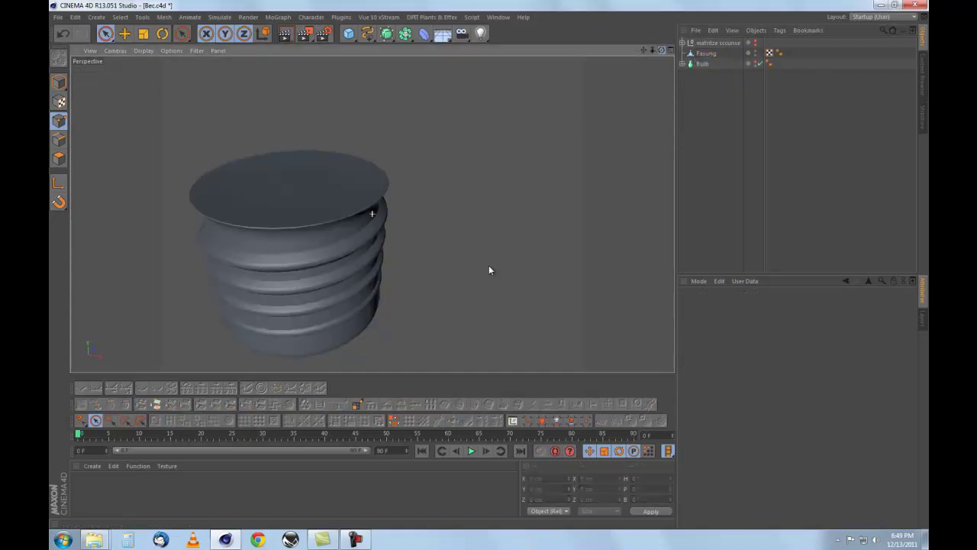
Paint-select Fasung's top cap polygons and store them as the Negru Sus set
{"action": "left_click_drag", "start_coordinate": [659, 51], "coordinate": [662, 53]}
{"action": "left_click", "coordinate": [280, 129]}
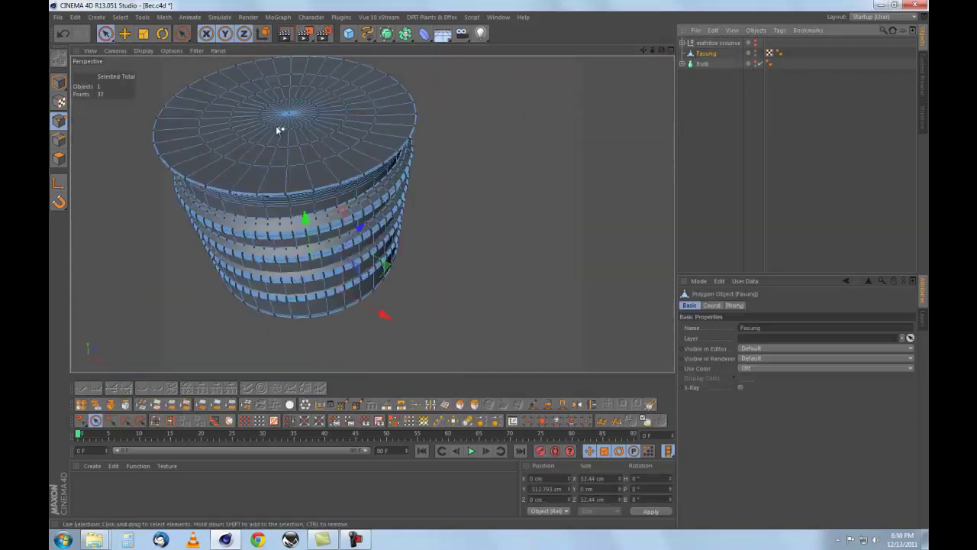
{"action": "left_click_drag", "start_coordinate": [262, 159], "coordinate": [389, 126]}
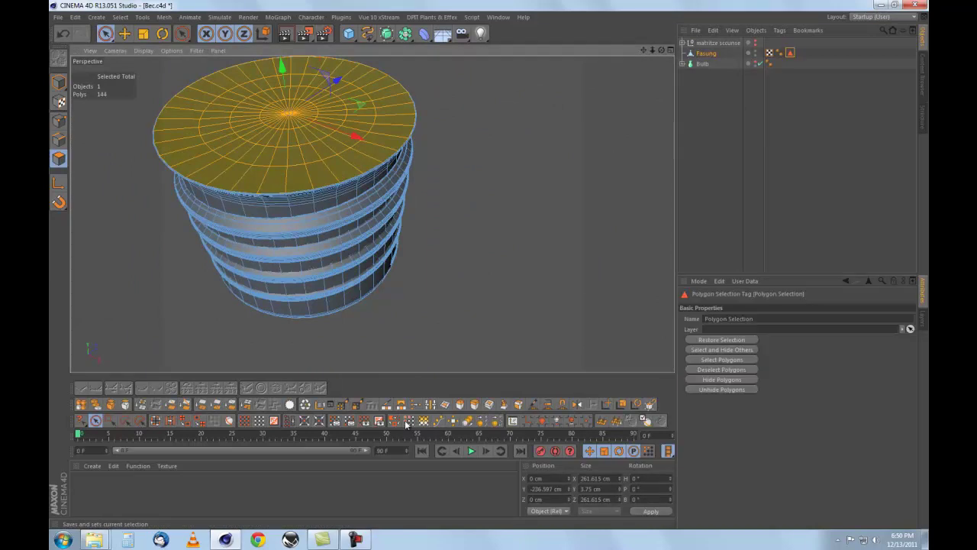
{"action": "type", "text": "Negru"}
Ring-select the lower polygon ring and save it as selection set Negru Jos
{"action": "scroll", "coordinate": [489, 263], "scroll_direction": "down", "scroll_amount": 2}
{"action": "left_click_drag", "start_coordinate": [489, 264], "coordinate": [87, 161], "text": "alt"}
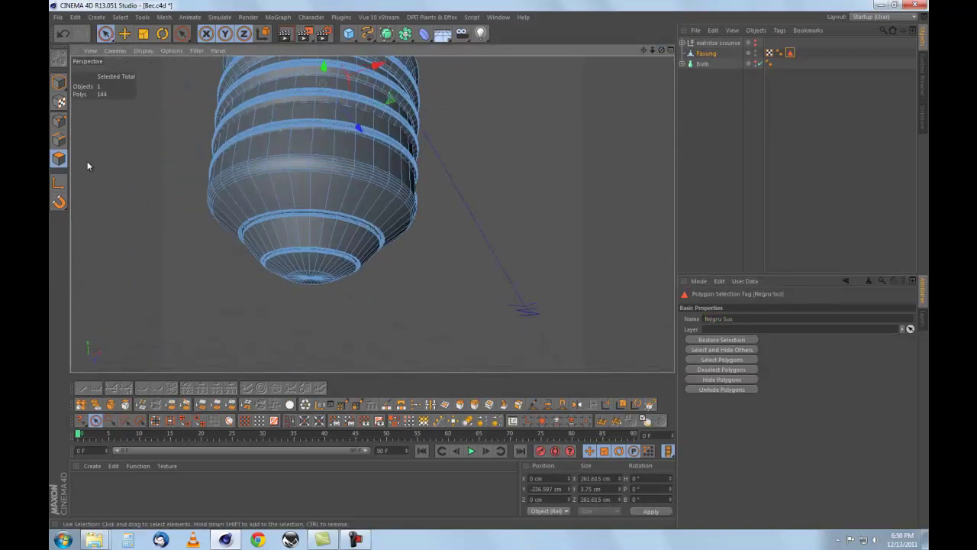
{"action": "left_click", "coordinate": [170, 421]}
{"action": "left_click", "coordinate": [355, 258]}
{"action": "scroll", "coordinate": [354, 257], "scroll_direction": "up", "scroll_amount": 3}
{"action": "right_click", "coordinate": [603, 262]}
{"action": "left_click", "coordinate": [611, 267]}
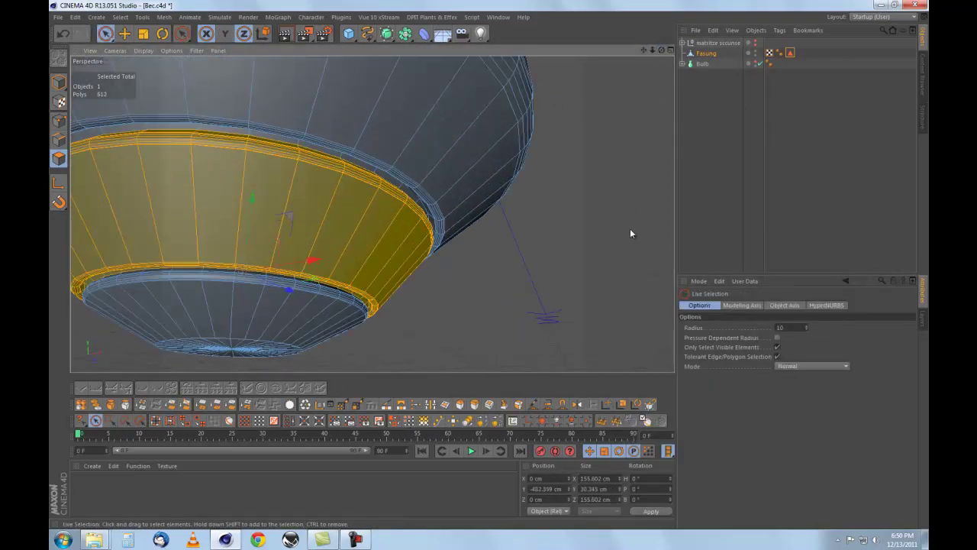
{"action": "left_click", "coordinate": [460, 421]}
{"action": "double_click", "coordinate": [725, 318]}
{"action": "type", "text": "Neg"}
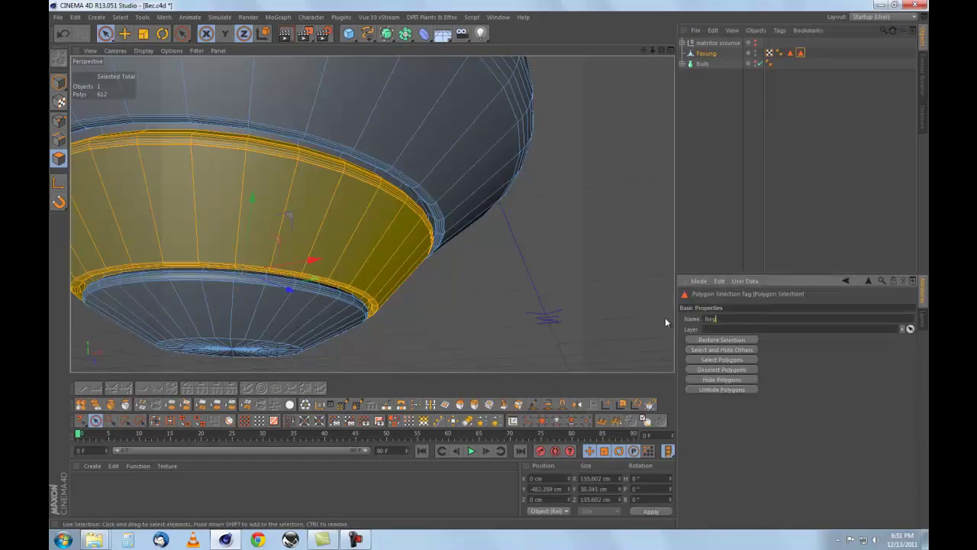
{"action": "type", "text": "ru Jos"}
{"action": "key", "text": "Return"}
Loop-select the bottom disc polygons of Fasung for the third selection set
{"action": "left_click_drag", "start_coordinate": [661, 50], "coordinate": [657, 53]}
{"action": "left_click_drag", "start_coordinate": [657, 51], "coordinate": [594, 293]}
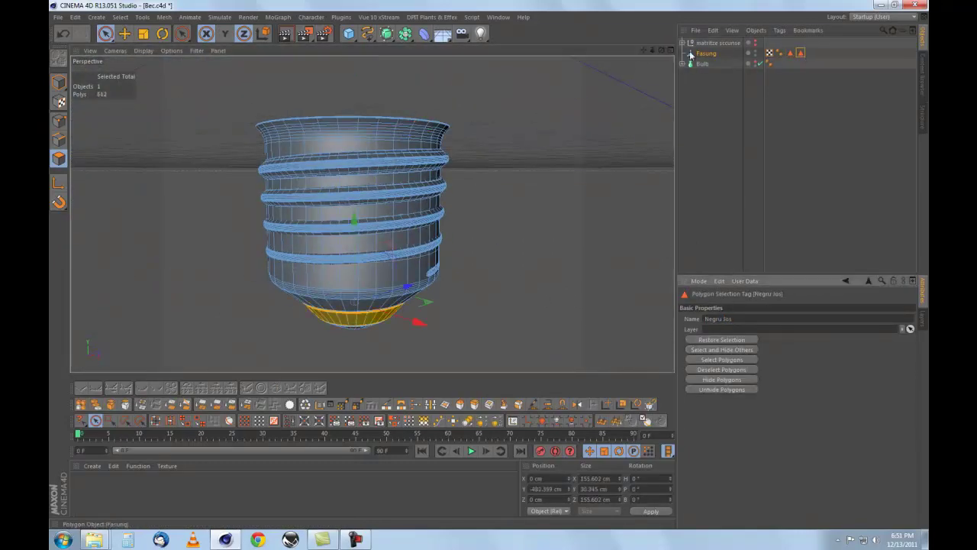
{"action": "key", "text": "u"}
{"action": "key", "text": "l"}
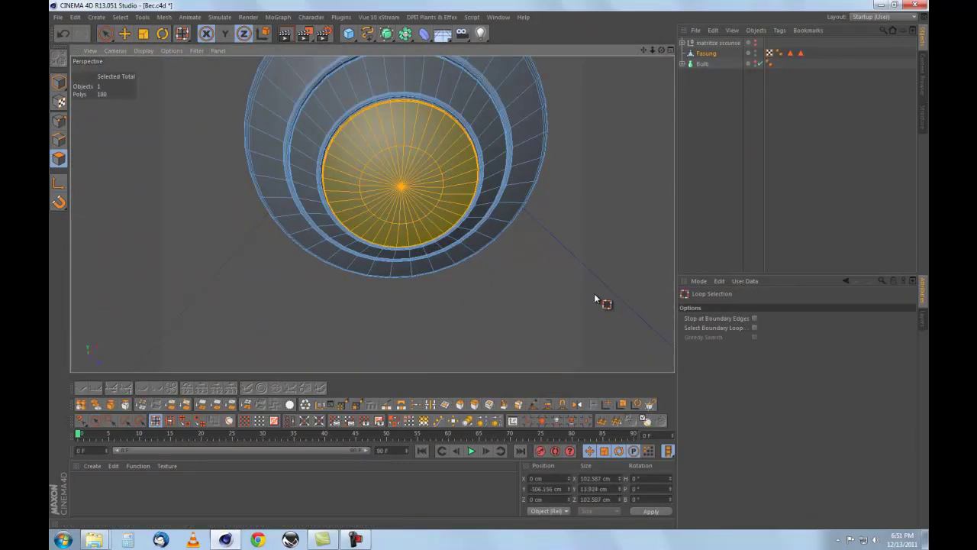
{"action": "scroll", "coordinate": [540, 283], "scroll_direction": "up", "scroll_amount": 3}
{"action": "mouse_move", "coordinate": [487, 272]}
{"action": "left_mouse_down", "text": "alt"}
{"action": "mouse_move", "coordinate": [658, 145]}
{"action": "mouse_move", "coordinate": [489, 261]}
{"action": "left_mouse_up", "text": "alt"}
{"action": "key", "text": "space"}
{"action": "scroll", "coordinate": [490, 263], "scroll_direction": "down", "scroll_amount": 3}
Frame the bulb in Front view and open the Content Browser Materials folder
{"action": "middle_click", "coordinate": [489, 264]}
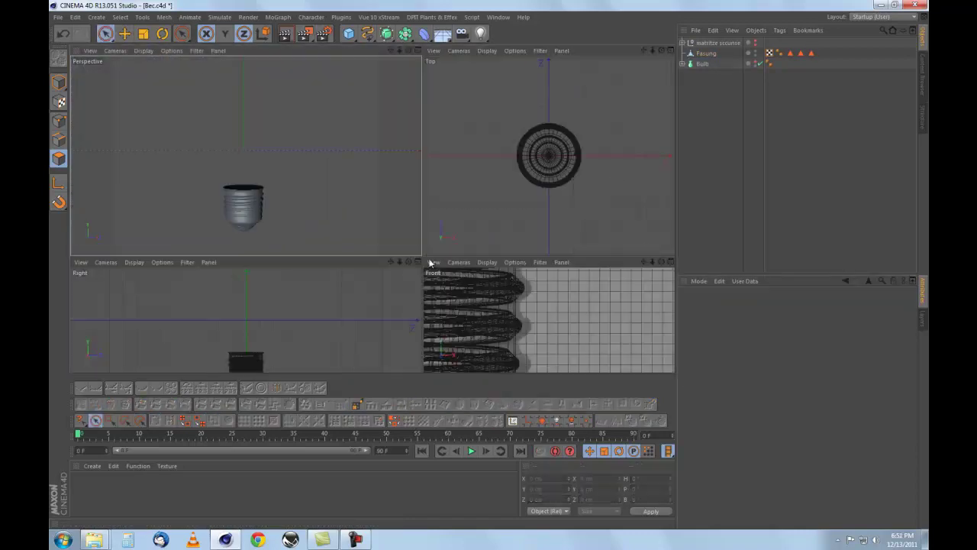
{"action": "middle_click", "coordinate": [489, 264]}
{"action": "scroll", "coordinate": [518, 207], "scroll_direction": "down", "scroll_amount": 3}
{"action": "key", "text": "h"}
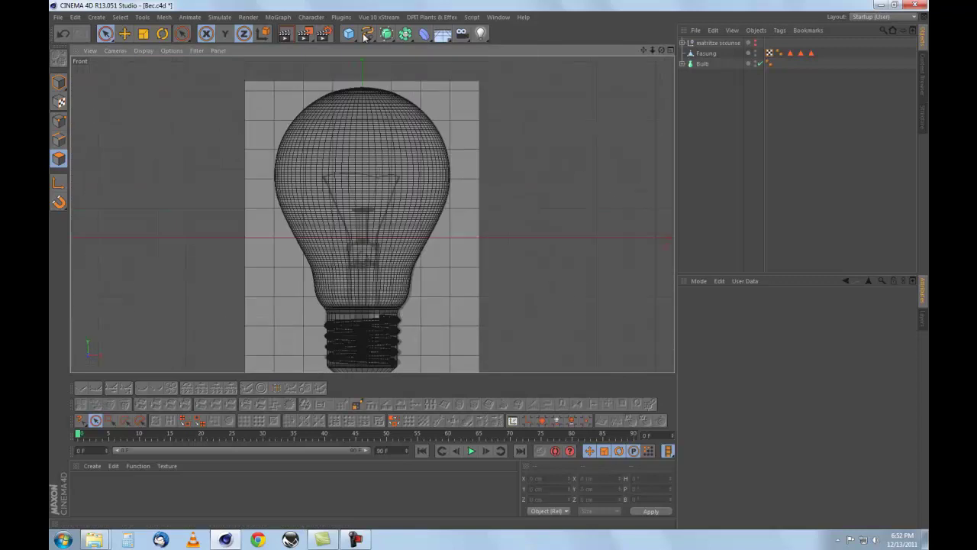
{"action": "left_click", "coordinate": [921, 74]}
{"action": "left_click", "coordinate": [731, 30]}
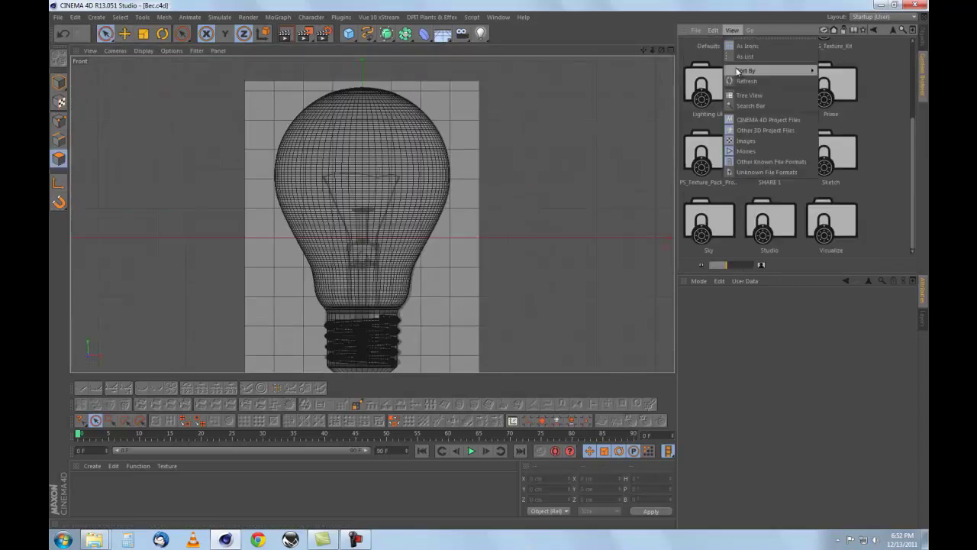
{"action": "left_click", "coordinate": [710, 152]}
{"action": "double_click", "coordinate": [710, 153]}
Load Glass-Simple as Sticla Bec with 85% transparency and 1.5 refraction
{"action": "middle_click", "coordinate": [648, 76]}
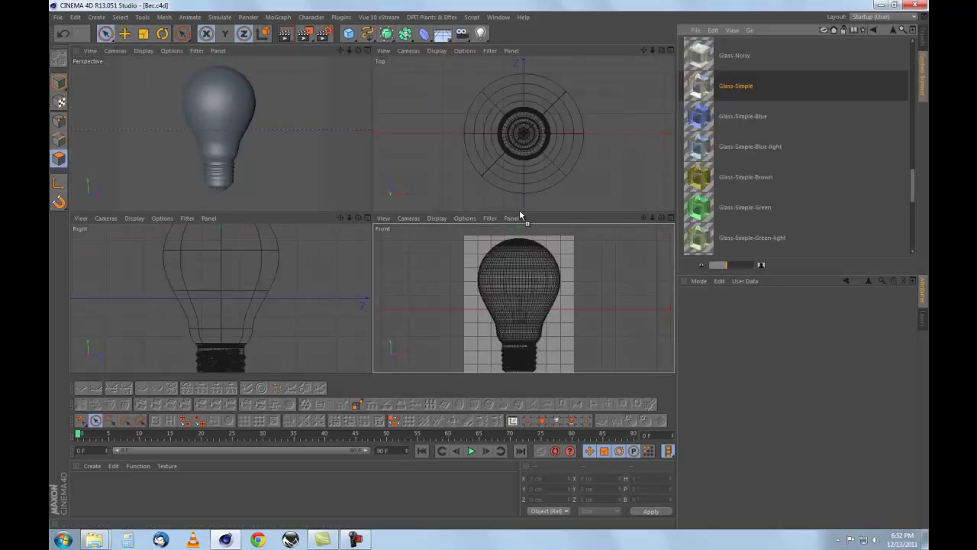
{"action": "left_click_drag", "start_coordinate": [736, 85], "coordinate": [94, 494]}
{"action": "double_click", "coordinate": [82, 485]}
{"action": "left_click", "coordinate": [260, 225]}
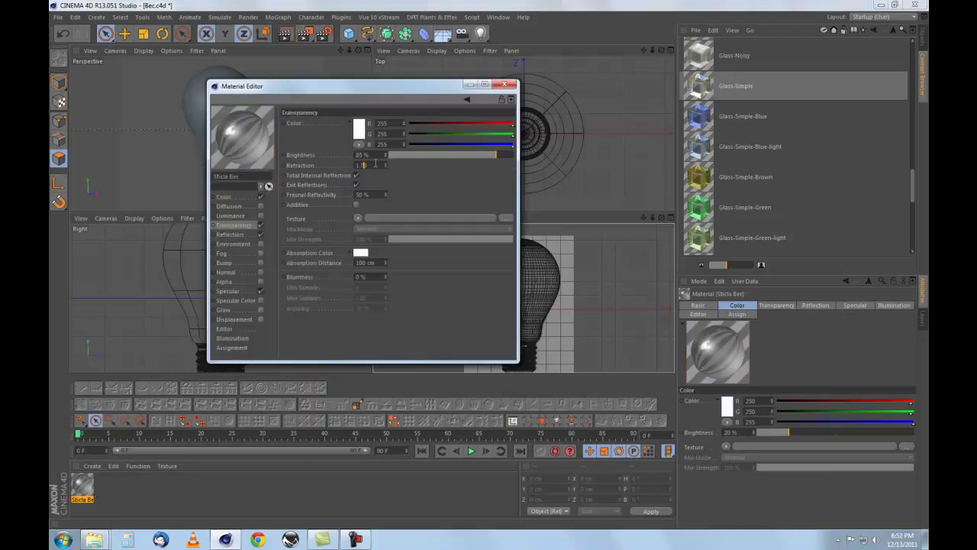
{"action": "left_click", "coordinate": [504, 84]}
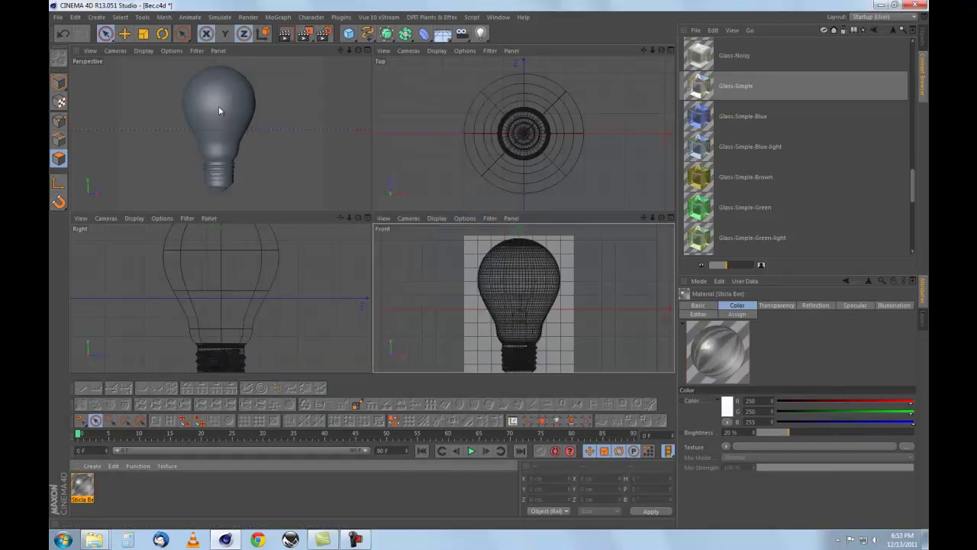
Load the Glass-Thick-White preset as a new material
{"action": "scroll", "coordinate": [794, 153], "scroll_direction": "down", "scroll_amount": 5}
{"action": "left_click", "coordinate": [742, 179]}
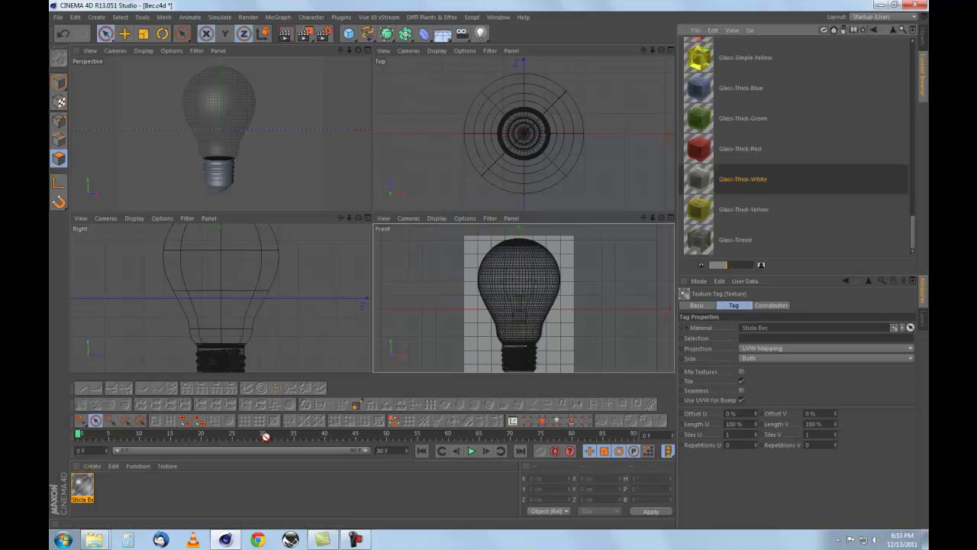
{"action": "left_click_drag", "start_coordinate": [742, 178], "coordinate": [108, 485]}
{"action": "double_click", "coordinate": [107, 485]}
Rename the new material negru bec and set its colour to near black
{"action": "type", "text": "negru bec"}
{"action": "left_click", "coordinate": [219, 181]}
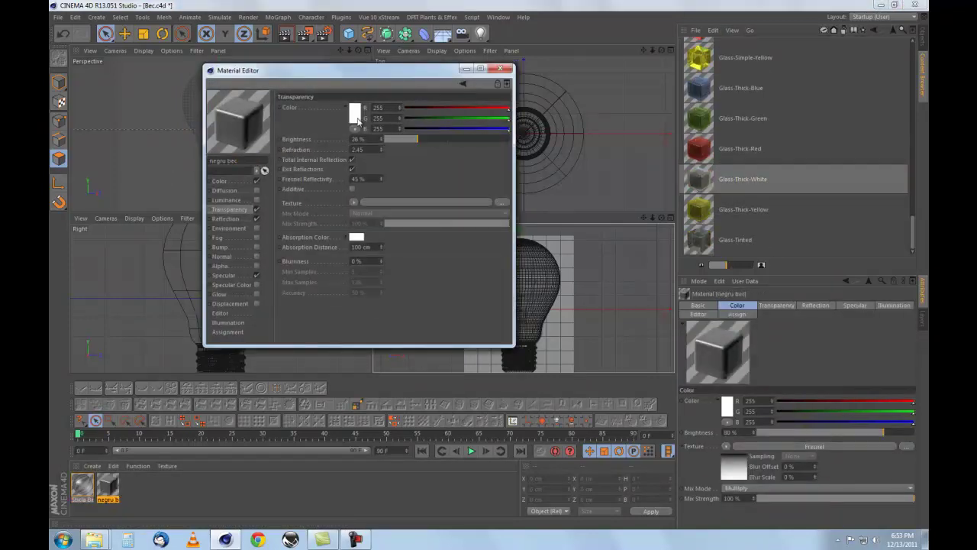
{"action": "left_click", "coordinate": [355, 113]}
{"action": "left_click", "coordinate": [284, 117]}
{"action": "left_click", "coordinate": [324, 113]}
{"action": "left_click", "coordinate": [284, 159]}
{"action": "left_click", "coordinate": [500, 68]}
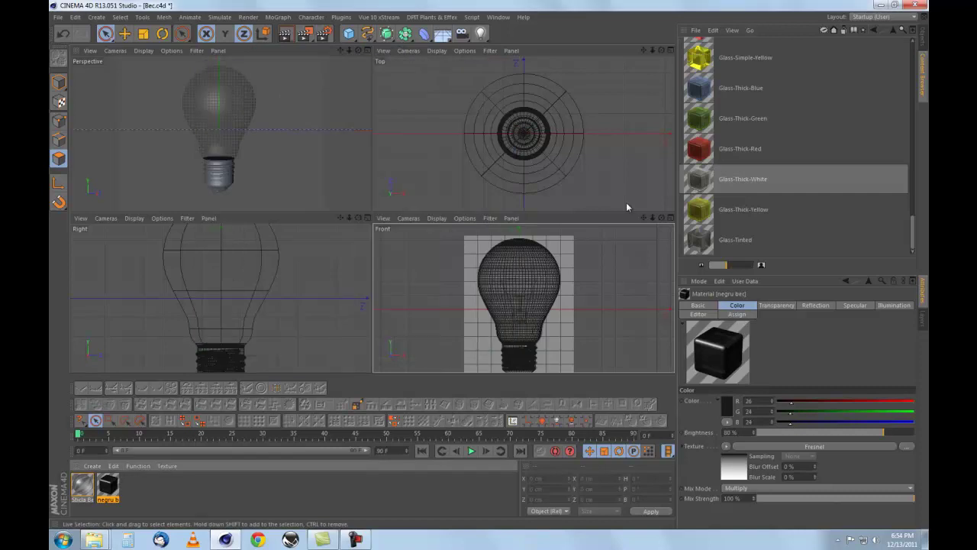
Load the Metal - High Carbon Steel preset and rename it Metal Fasung
{"action": "scroll", "coordinate": [716, 123], "scroll_direction": "down", "scroll_amount": 5}
{"action": "scroll", "coordinate": [716, 122], "scroll_direction": "down", "scroll_amount": 3}
{"action": "double_click", "coordinate": [741, 203]}
{"action": "scroll", "coordinate": [746, 210], "scroll_direction": "down", "scroll_amount": 3}
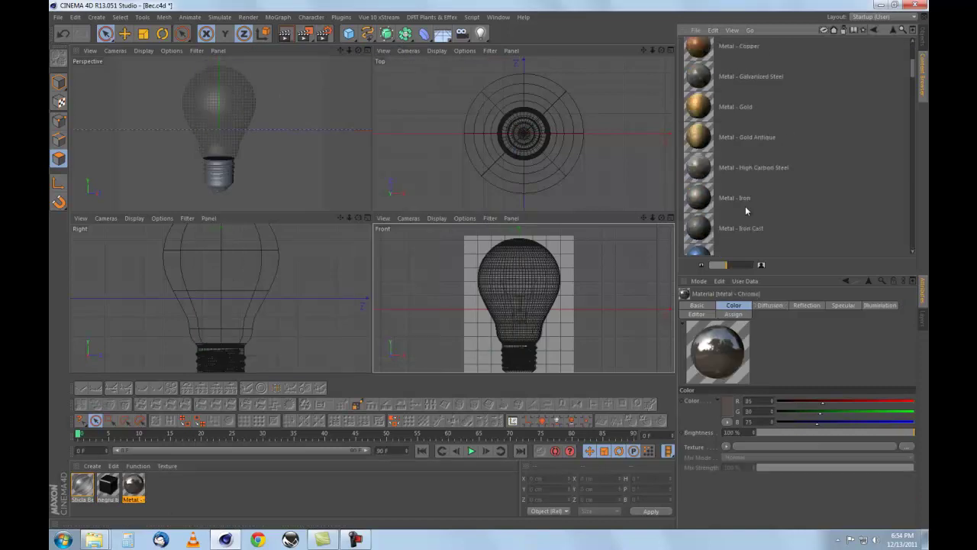
{"action": "double_click", "coordinate": [705, 169]}
{"action": "type", "text": "Metal Fasung"}
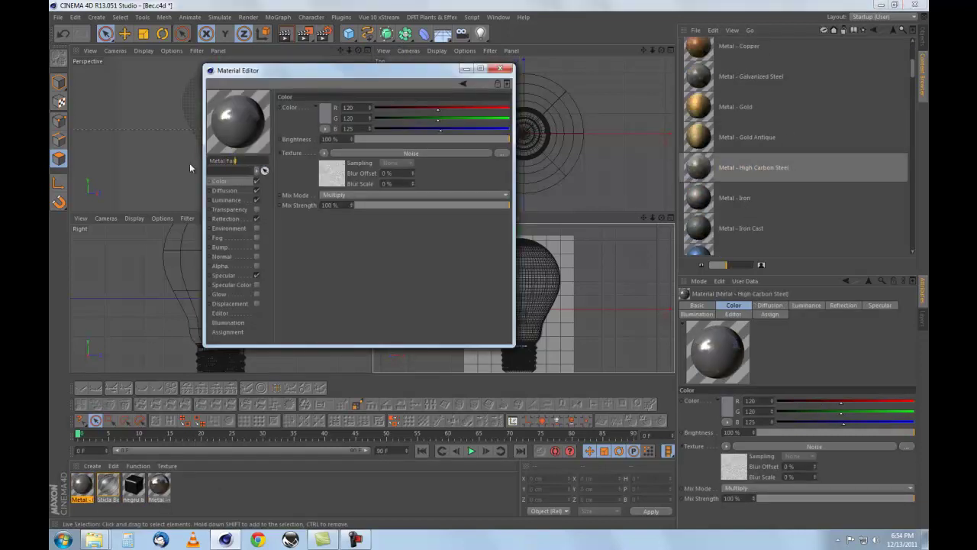
{"action": "left_click", "coordinate": [500, 69]}
Pick Fasung's Negru Jos selection set and the negru bec material
{"action": "left_click", "coordinate": [924, 38]}
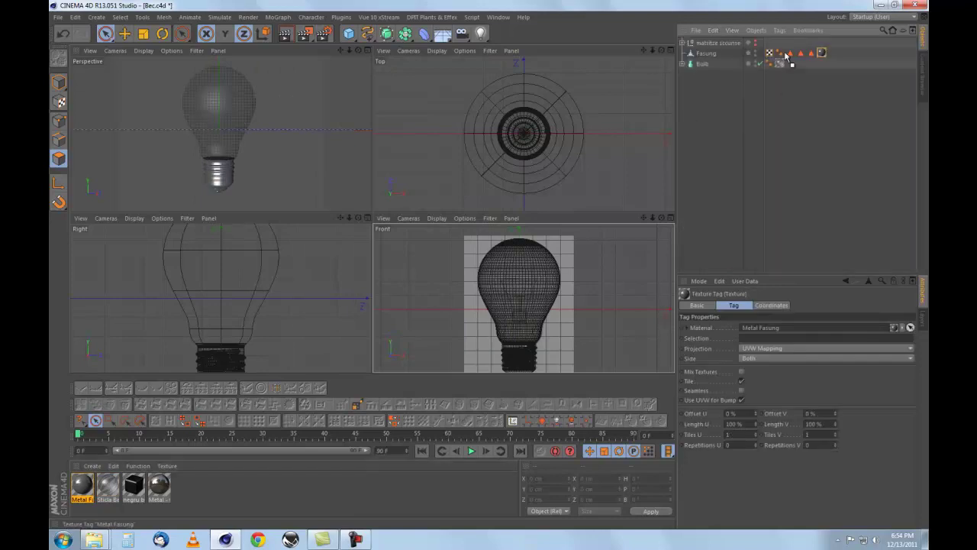
{"action": "left_click", "coordinate": [811, 53]}
{"action": "right_click", "coordinate": [134, 485]}
{"action": "left_click", "coordinate": [370, 48]}
{"action": "scroll", "coordinate": [489, 266], "scroll_direction": "up", "scroll_amount": 5}
Apply negru bec to Fasung, then load Metal - Nickel as Contact onto the base
{"action": "left_click_drag", "start_coordinate": [489, 267], "coordinate": [457, 252], "text": "alt"}
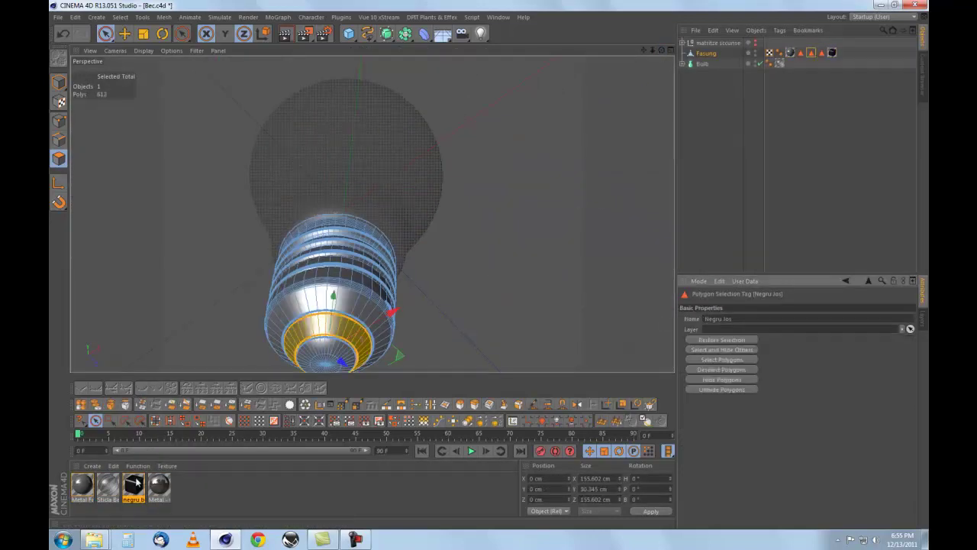
{"action": "left_click", "coordinate": [922, 76]}
{"action": "scroll", "coordinate": [732, 194], "scroll_direction": "down", "scroll_amount": 3}
{"action": "mouse_move", "coordinate": [718, 159]}
{"action": "left_mouse_down"}
{"action": "mouse_move", "coordinate": [187, 491]}
{"action": "mouse_move", "coordinate": [793, 53]}
{"action": "left_mouse_up"}
{"action": "double_click", "coordinate": [187, 490]}
{"action": "type", "text": "Contact"}
{"action": "left_click", "coordinate": [506, 67]}
{"action": "left_click", "coordinate": [923, 38]}
Try spherical then flat projection on the black material's texture tag
{"action": "right_click", "coordinate": [792, 53]}
{"action": "left_click", "coordinate": [840, 181]}
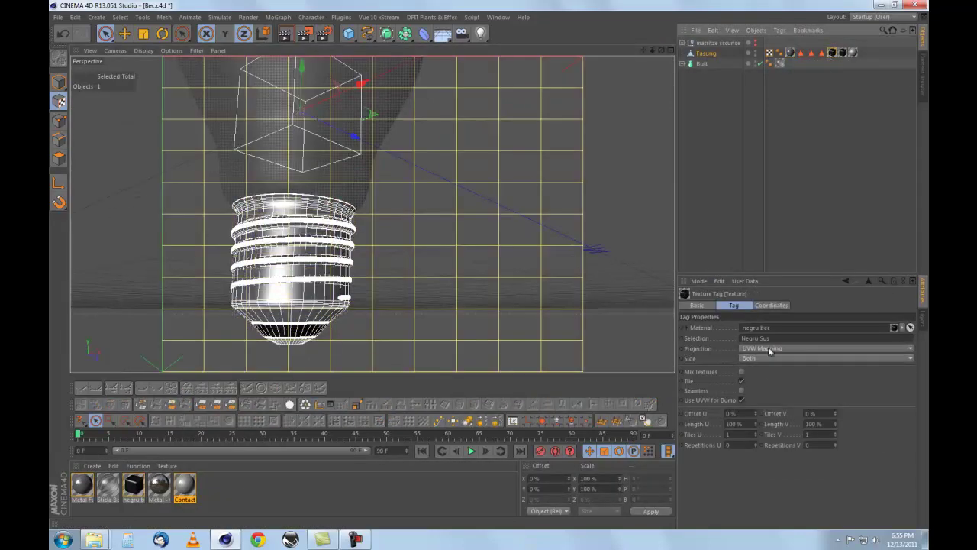
{"action": "left_click", "coordinate": [770, 349]}
{"action": "left_click", "coordinate": [761, 360]}
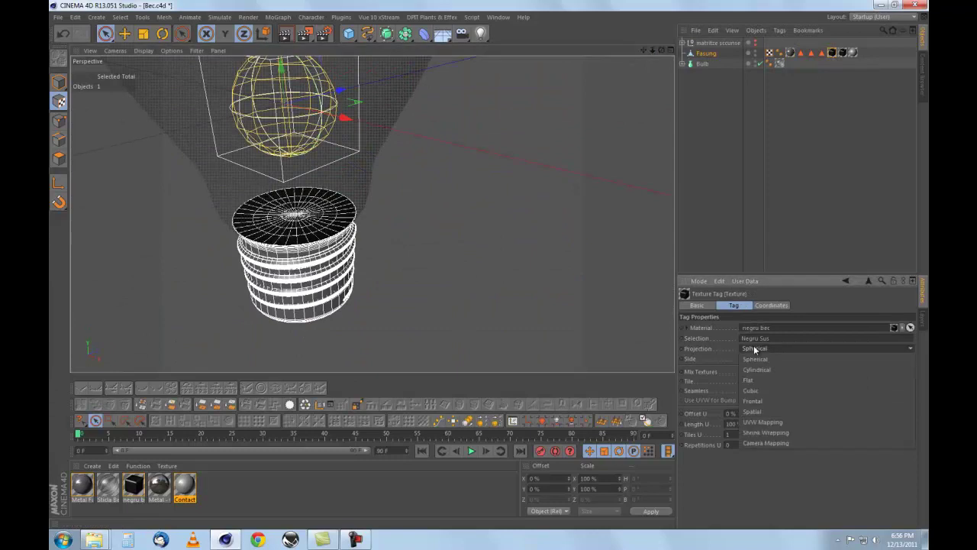
{"action": "left_click", "coordinate": [749, 380]}
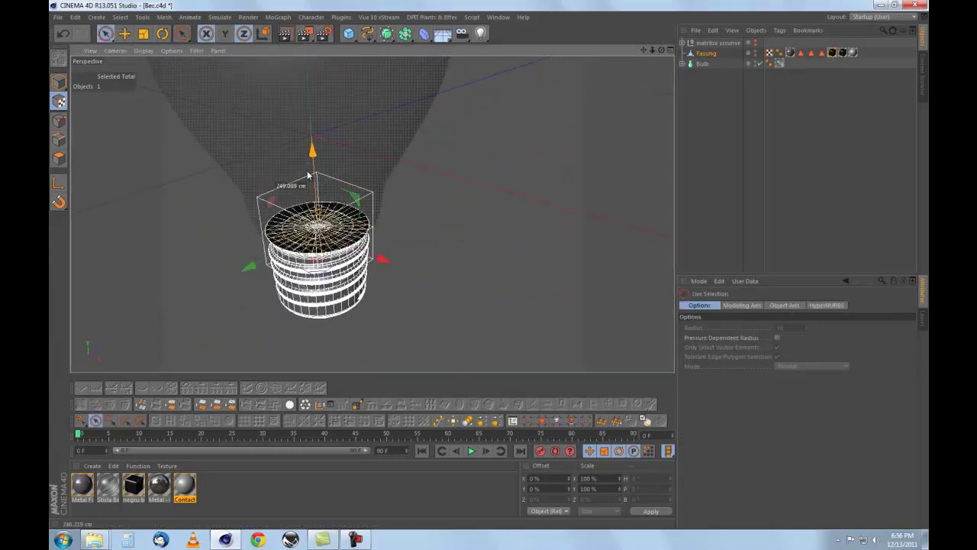
{"action": "left_click", "coordinate": [843, 52]}
{"action": "key", "text": "ctrl+z"}
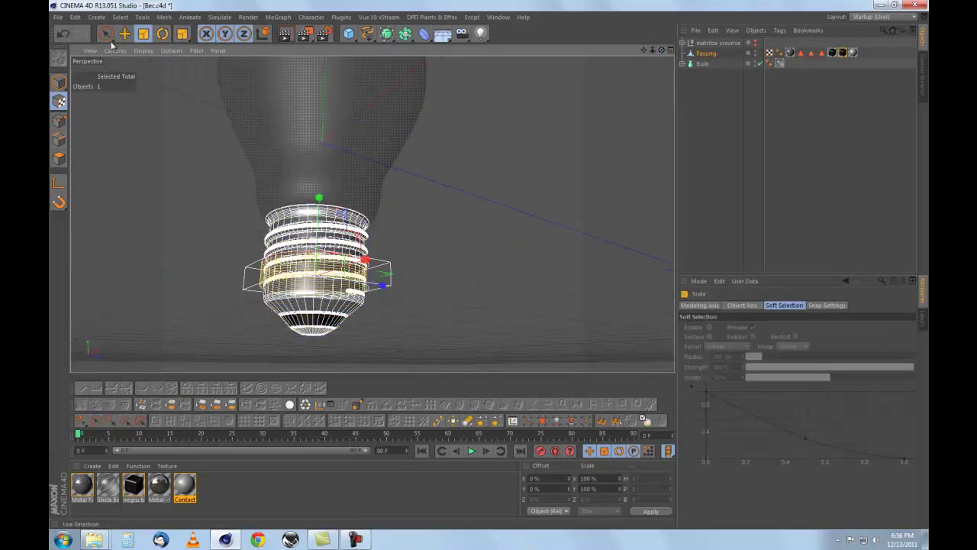
{"action": "left_click", "coordinate": [779, 64]}
{"action": "right_click", "coordinate": [779, 65]}
{"action": "left_click", "coordinate": [784, 132]}
{"action": "key", "text": "ctrl+z"}
{"action": "key", "text": "ctrl+z"}
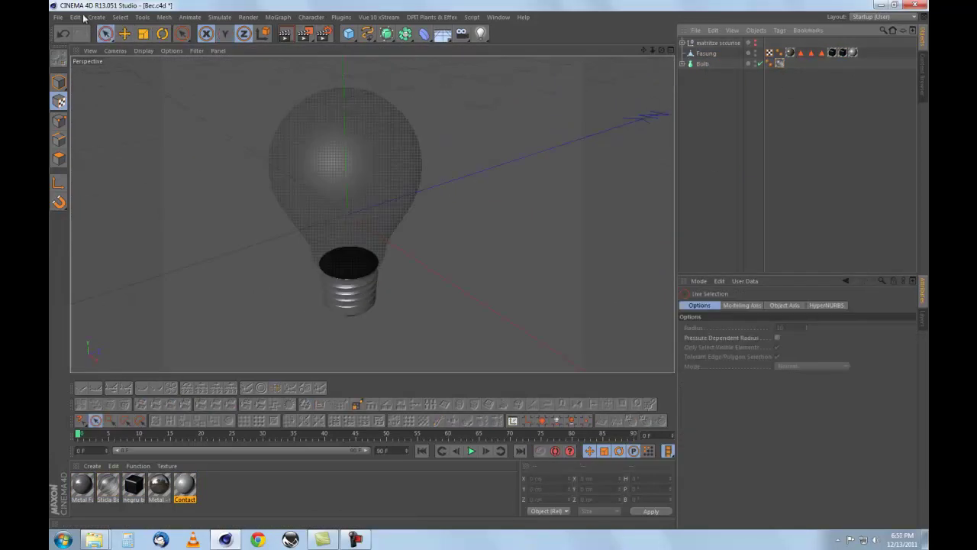
Add a capsule inside the bulb, stretch it tall in Front view, and make it editable
{"action": "left_click_drag", "start_coordinate": [348, 35], "coordinate": [484, 102]}
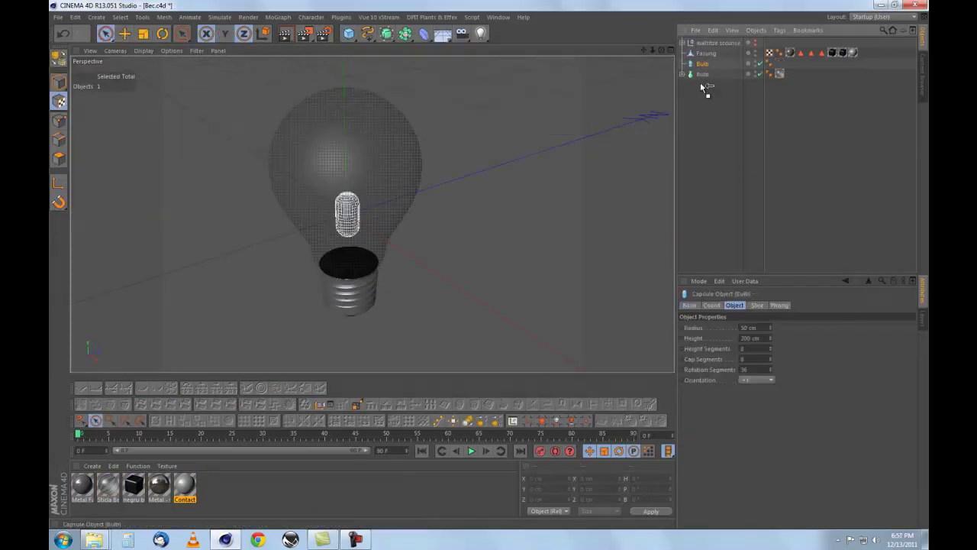
{"action": "middle_click", "coordinate": [661, 229]}
{"action": "middle_click", "coordinate": [661, 240]}
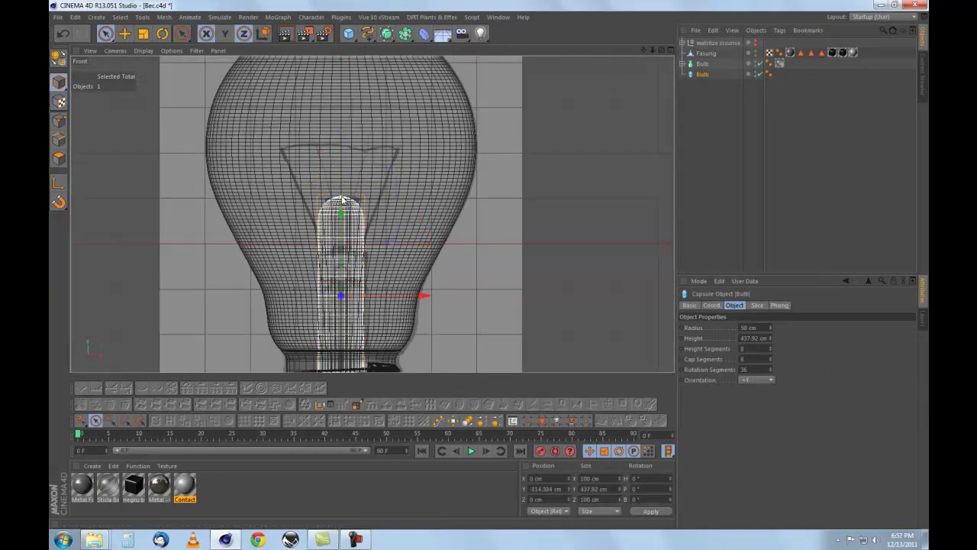
{"action": "scroll", "coordinate": [342, 200], "scroll_direction": "down", "scroll_amount": 2}
{"action": "left_click_drag", "start_coordinate": [368, 183], "coordinate": [369, 210]}
{"action": "left_click", "coordinate": [753, 67]}
Rename the capsule to 'Pilon bulb'
{"action": "scroll", "coordinate": [440, 184], "scroll_direction": "up", "scroll_amount": 2}
{"action": "type", "text": "c"}
{"action": "type", "text": "Pilon bulb"}
{"action": "key", "text": "Return"}
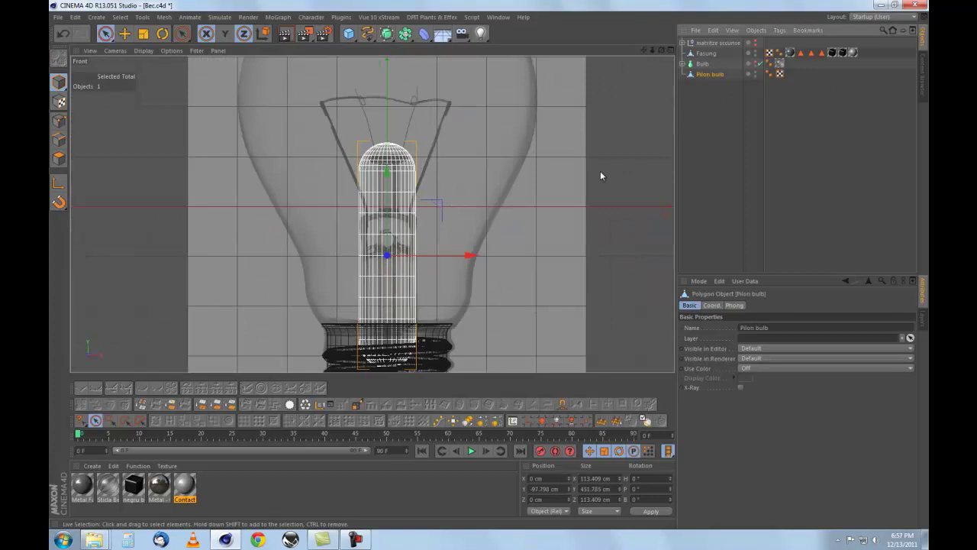
Select a band of stem polygons and shrink it to about 75 percent
{"action": "scroll", "coordinate": [327, 192], "scroll_direction": "up", "scroll_amount": 2}
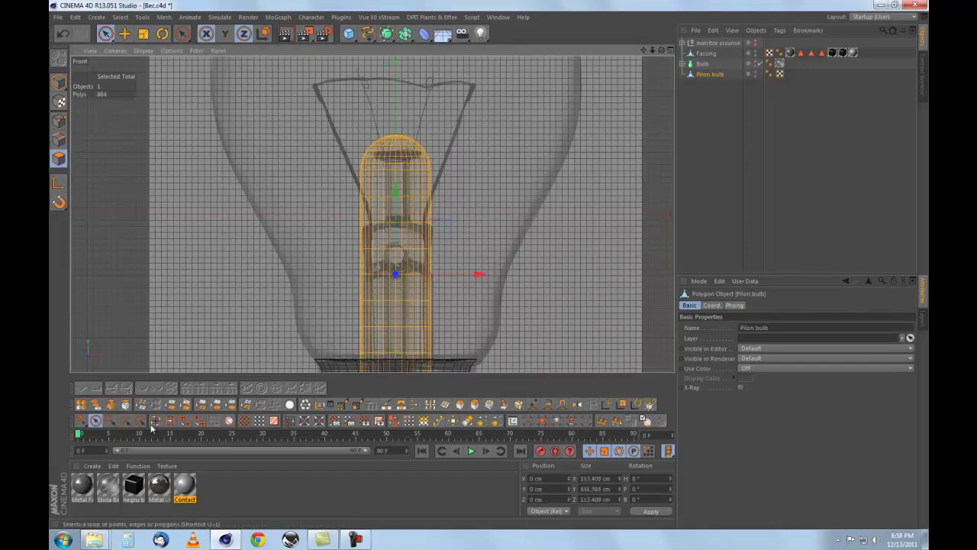
{"action": "left_click_drag", "start_coordinate": [363, 187], "coordinate": [423, 189]}
{"action": "key", "text": "t"}
{"action": "key", "text": "F5"}
{"action": "left_click_drag", "start_coordinate": [235, 135], "coordinate": [148, 192]}
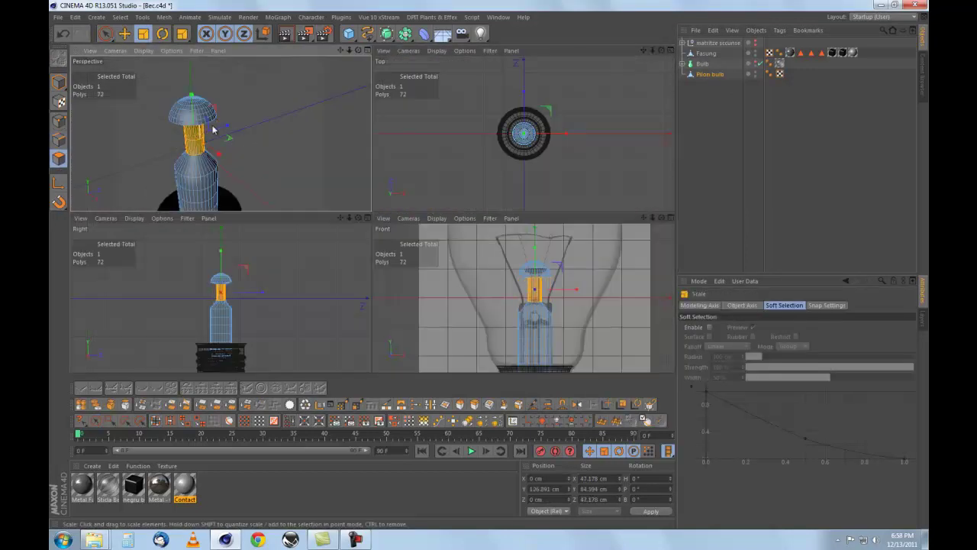
Select an edge loop around the stem and enlarge it to about 104 percent
{"action": "key", "text": "space"}
{"action": "key", "text": "Return"}
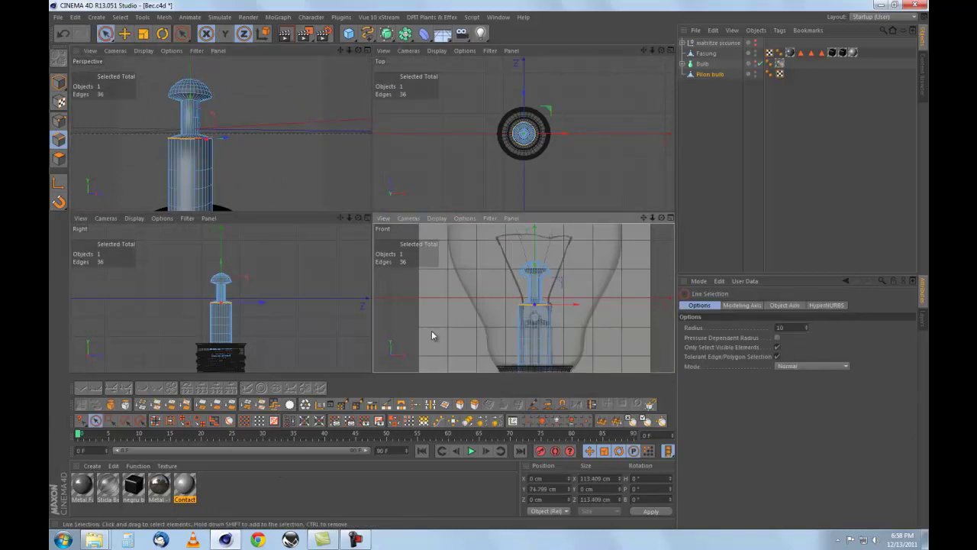
{"action": "left_click_drag", "start_coordinate": [315, 65], "coordinate": [344, 62], "text": "alt"}
{"action": "middle_click", "coordinate": [428, 340]}
{"action": "scroll", "coordinate": [428, 340], "scroll_direction": "up", "scroll_amount": 3}
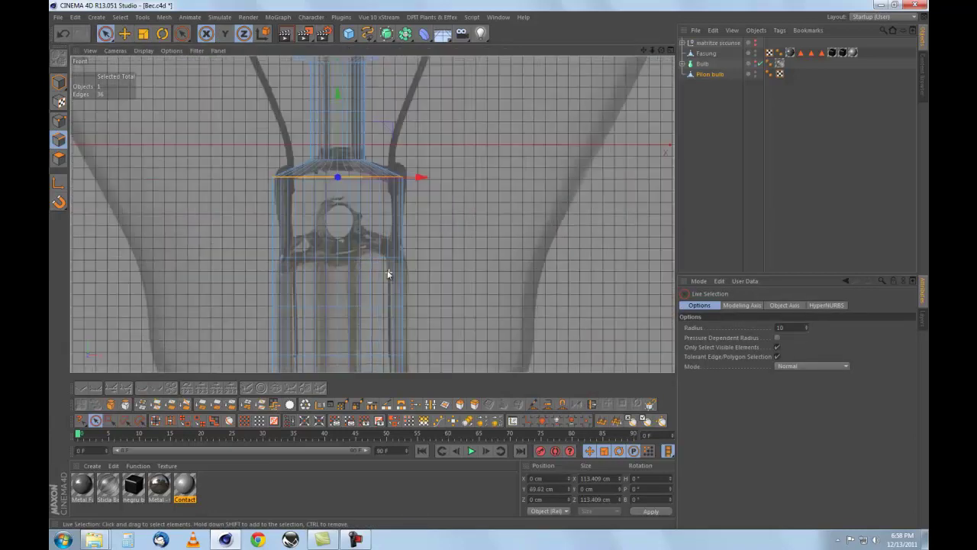
{"action": "key", "text": "t"}
{"action": "middle_click", "coordinate": [217, 101]}
{"action": "left_click_drag", "start_coordinate": [217, 102], "coordinate": [234, 182]}
Try a horizontal edge-ring selection on the stem, undo it, and return to polygon mode
{"action": "left_click", "coordinate": [169, 422]}
{"action": "left_click", "coordinate": [206, 163]}
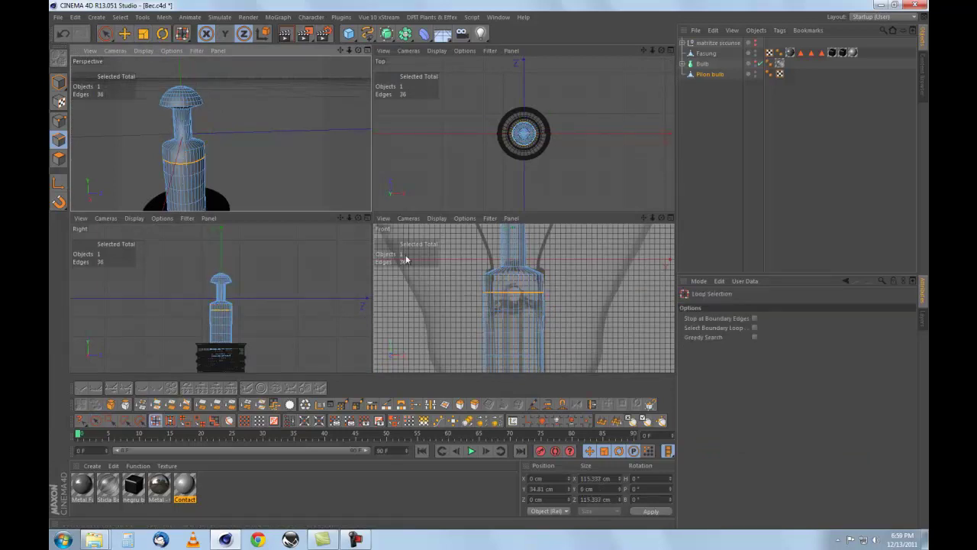
{"action": "key", "text": "t"}
{"action": "key", "text": "9"}
{"action": "key", "text": "ctrl+z"}
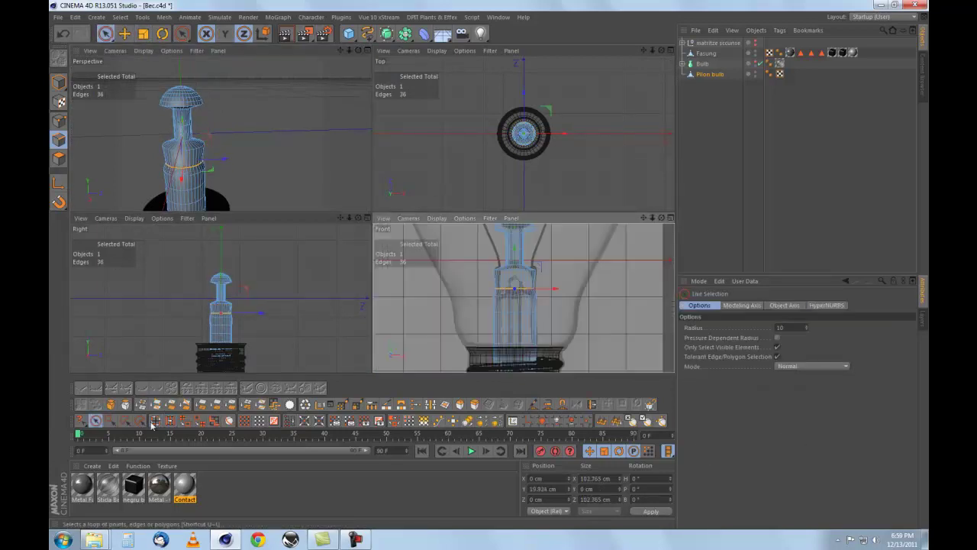
{"action": "left_click", "coordinate": [58, 158]}
{"action": "scroll", "coordinate": [549, 285], "scroll_direction": "up", "scroll_amount": 3}
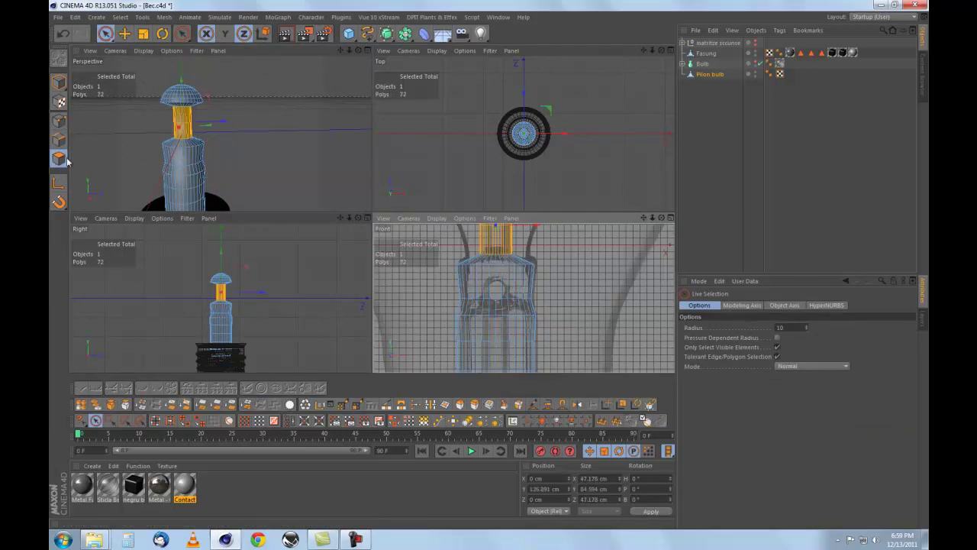
{"action": "scroll", "coordinate": [163, 316], "scroll_direction": "up", "scroll_amount": 2}
{"action": "scroll", "coordinate": [157, 290], "scroll_direction": "up", "scroll_amount": 2}
{"action": "scroll", "coordinate": [151, 261], "scroll_direction": "up", "scroll_amount": 2}
{"action": "key", "text": "t"}
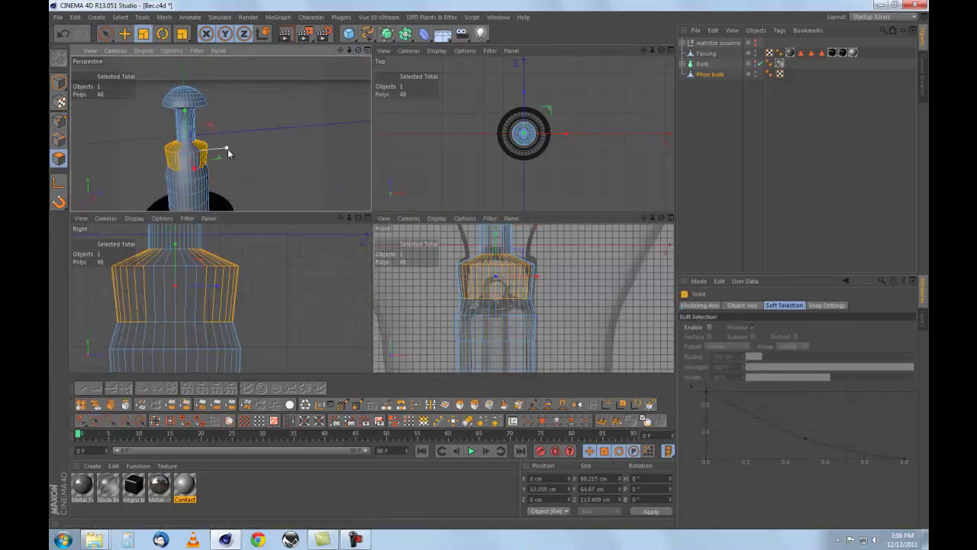
{"action": "key", "text": "F1"}
Path-select the edges along the top of the shoulder band for scaling
{"action": "left_click", "coordinate": [59, 139]}
{"action": "key", "text": "u"}
{"action": "key", "text": "m"}
{"action": "left_click_drag", "start_coordinate": [305, 229], "coordinate": [376, 272], "text": "alt"}
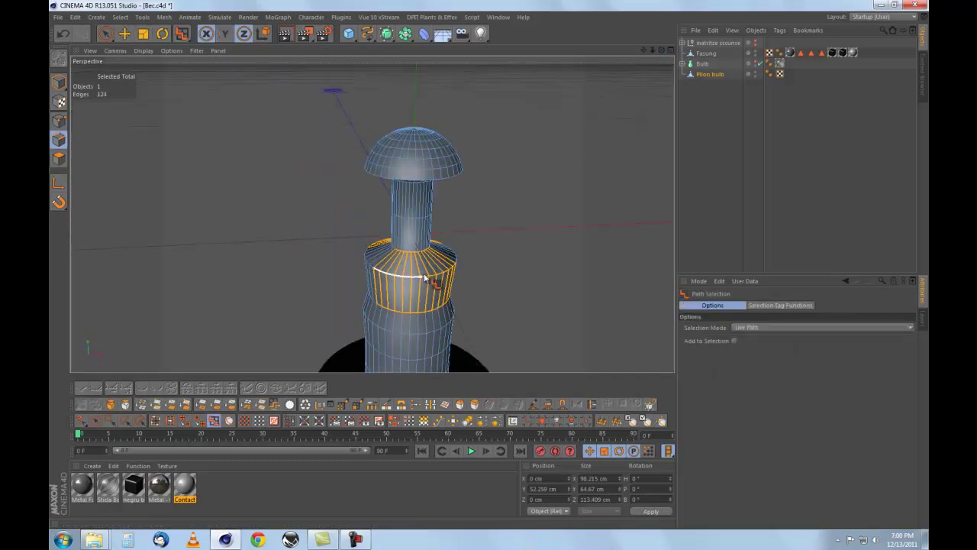
{"action": "key", "text": "ctrl+z"}
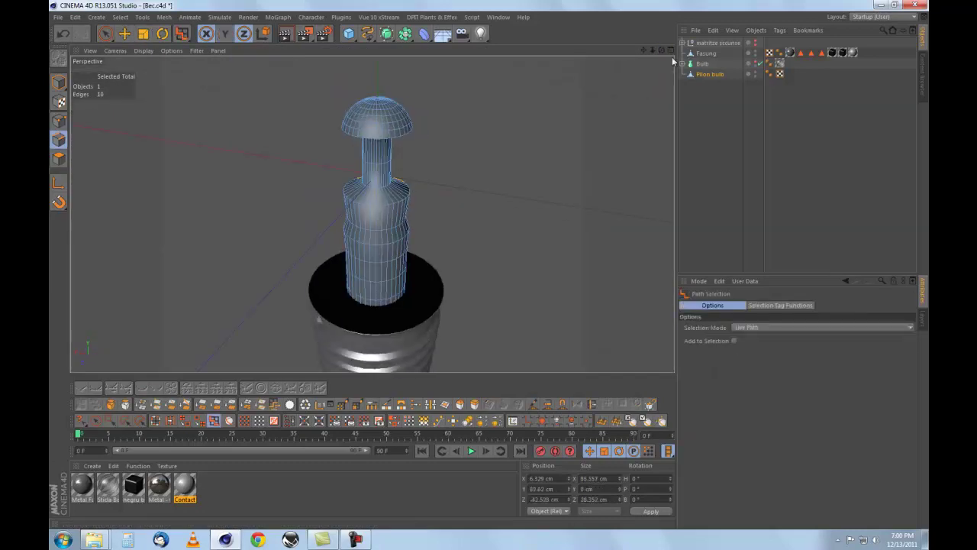
{"action": "key", "text": "F5"}
{"action": "key", "text": "0"}
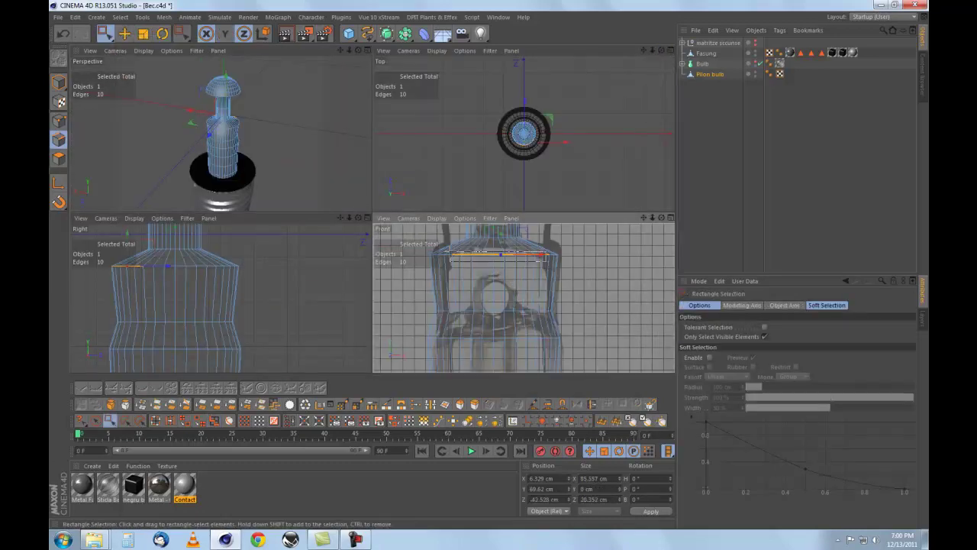
{"action": "key", "text": "t"}
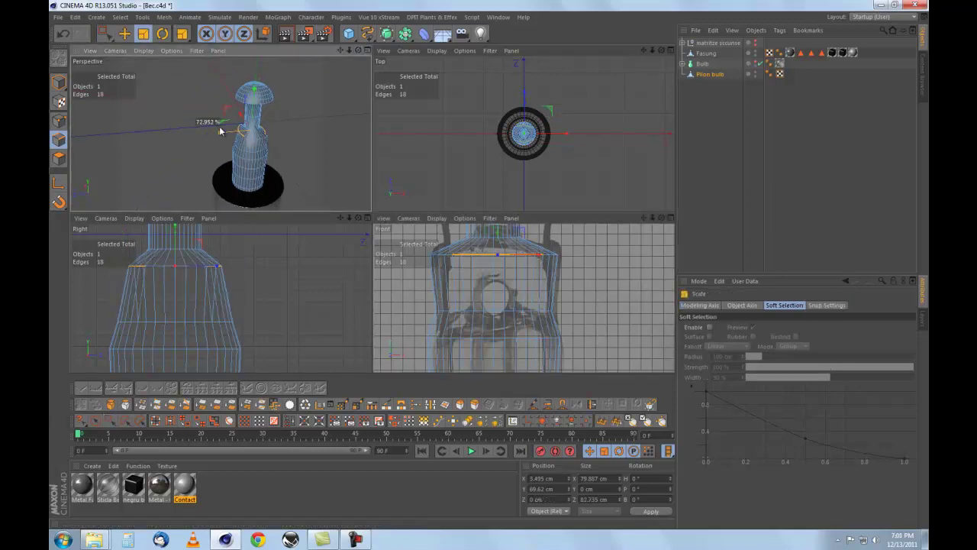
{"action": "key", "text": "F1"}
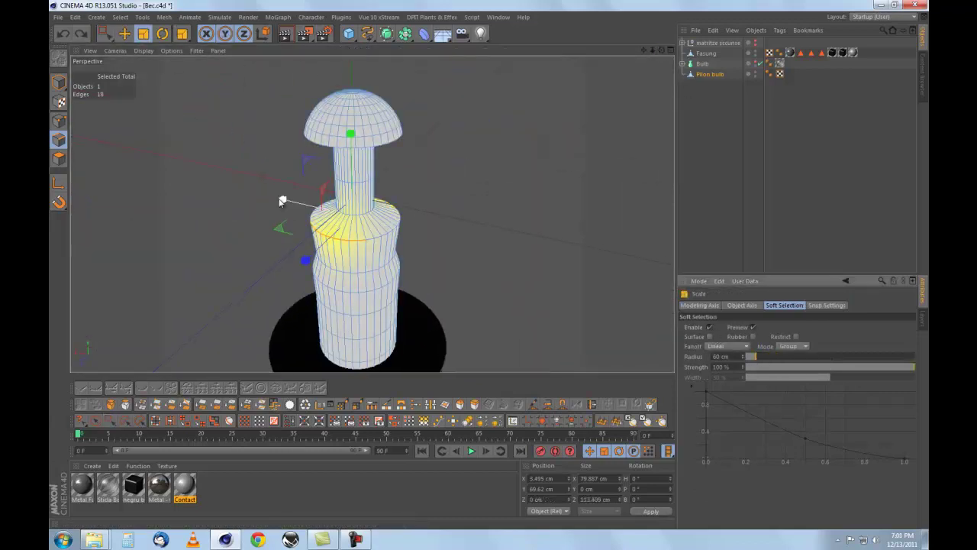
Loop-select the shoulder edge and bevel it into a double edge ring
{"action": "left_click_drag", "start_coordinate": [292, 212], "coordinate": [489, 264], "text": "alt"}
{"action": "key", "text": "u"}
{"action": "key", "text": "l"}
{"action": "left_click_drag", "start_coordinate": [424, 164], "coordinate": [286, 299], "text": "alt"}
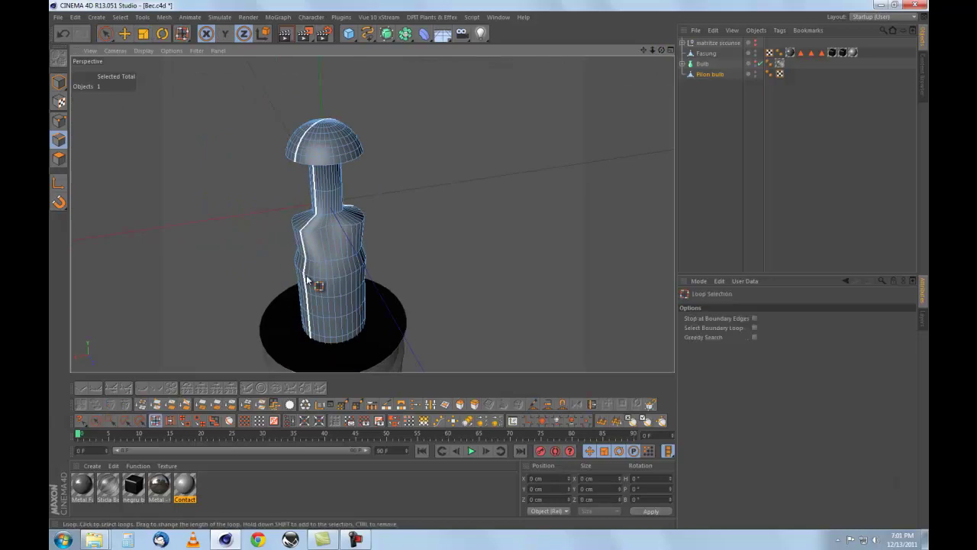
{"action": "left_click", "coordinate": [287, 299]}
{"action": "left_click_drag", "start_coordinate": [403, 304], "coordinate": [271, 203], "text": "alt"}
{"action": "key", "text": "m"}
{"action": "key", "text": "s"}
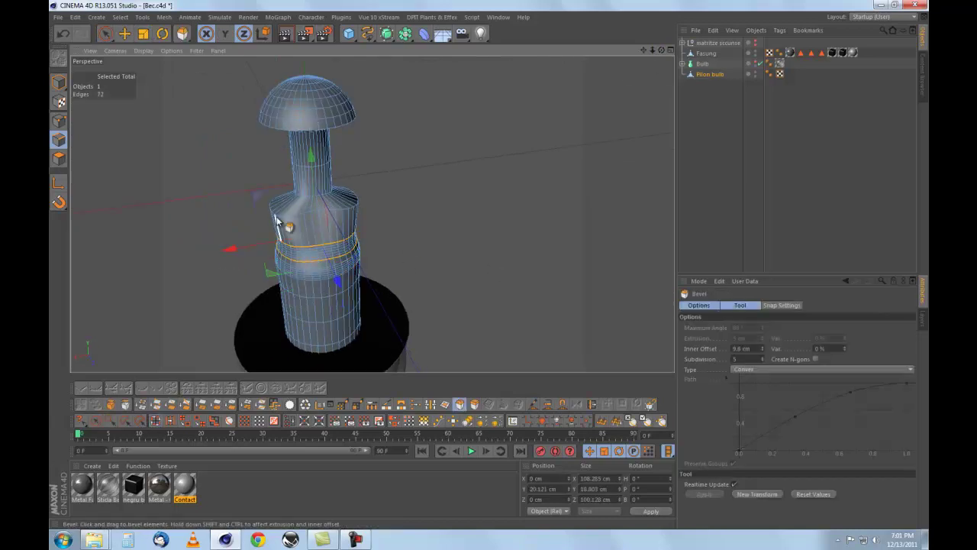
{"action": "scroll", "coordinate": [489, 263], "scroll_direction": "up", "scroll_amount": 3}
{"action": "scroll", "coordinate": [489, 263], "scroll_direction": "up", "scroll_amount": 2}
{"action": "key", "text": "u"}
{"action": "key", "text": "l"}
{"action": "left_click_drag", "start_coordinate": [231, 177], "coordinate": [324, 169], "text": "alt"}
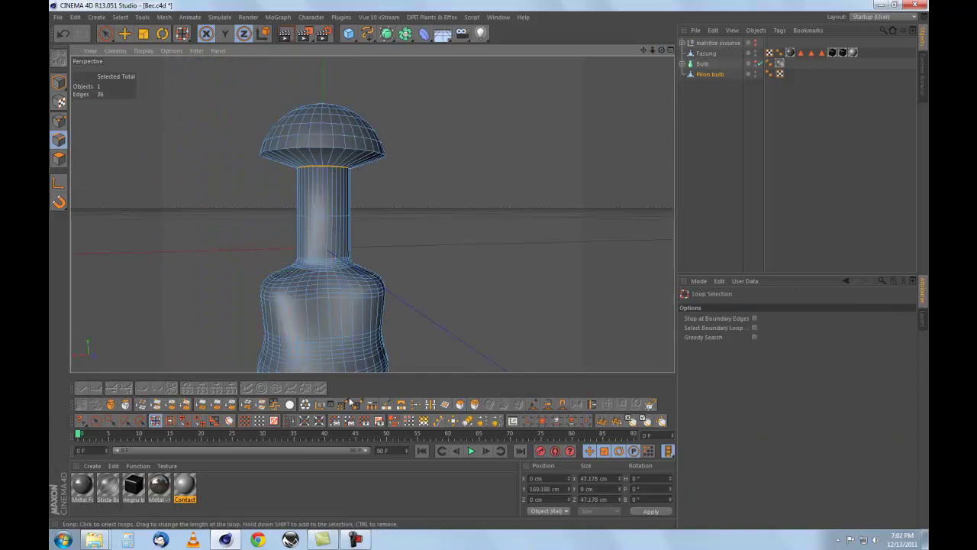
In Points mode with Live Selection, enable Soft Selection with Dome falloff on the cap
{"action": "key", "text": "9"}
{"action": "left_click_drag", "start_coordinate": [661, 50], "coordinate": [665, 72]}
{"action": "left_click", "coordinate": [59, 121]}
{"action": "left_click", "coordinate": [306, 223]}
{"action": "left_click_drag", "start_coordinate": [722, 406], "coordinate": [722, 426]}
{"action": "mouse_move", "coordinate": [489, 269]}
{"action": "left_mouse_down", "text": "alt"}
{"action": "mouse_move", "coordinate": [381, 173]}
{"action": "mouse_move", "coordinate": [235, 78]}
{"action": "mouse_move", "coordinate": [504, 267]}
{"action": "left_mouse_up", "text": "alt"}
{"action": "middle_click", "coordinate": [504, 268]}
{"action": "middle_click", "coordinate": [512, 316]}
{"action": "scroll", "coordinate": [511, 316], "scroll_direction": "up", "scroll_amount": 3}
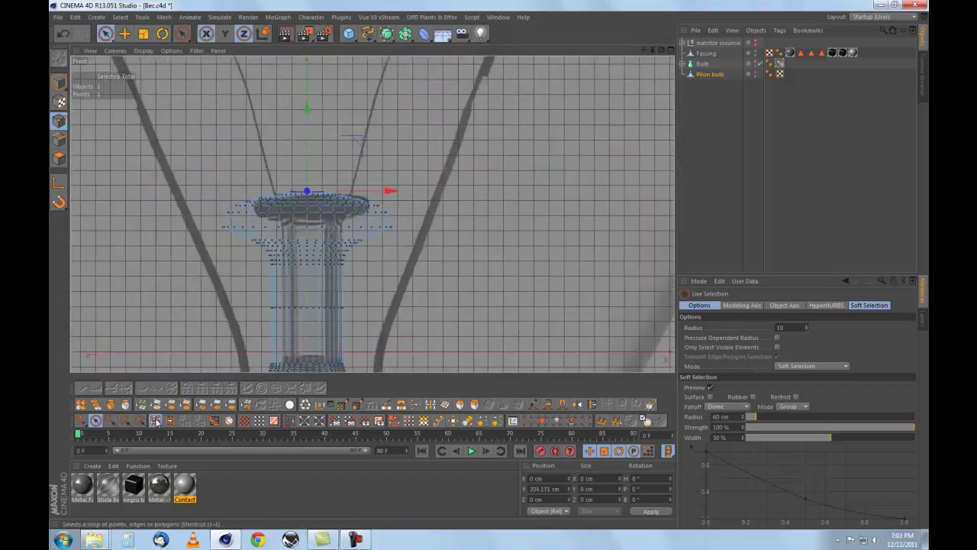
Loop-select two point loops on the stem's cap
{"action": "key", "text": "u"}
{"action": "key", "text": "l"}
{"action": "left_click", "coordinate": [143, 34]}
{"action": "key", "text": "F1"}
{"action": "left_click_drag", "start_coordinate": [659, 50], "coordinate": [412, 167]}
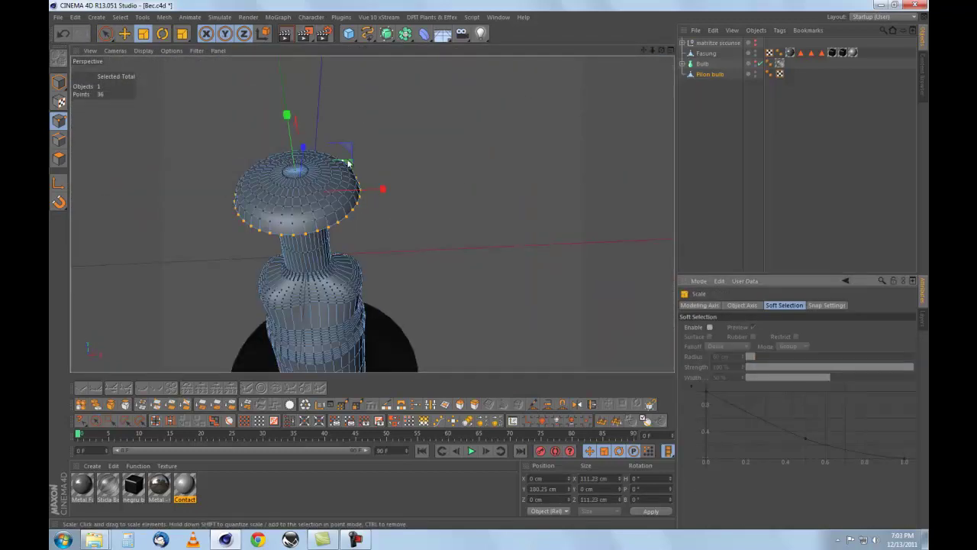
{"action": "middle_click", "coordinate": [515, 293]}
{"action": "key", "text": "u"}
{"action": "key", "text": "l"}
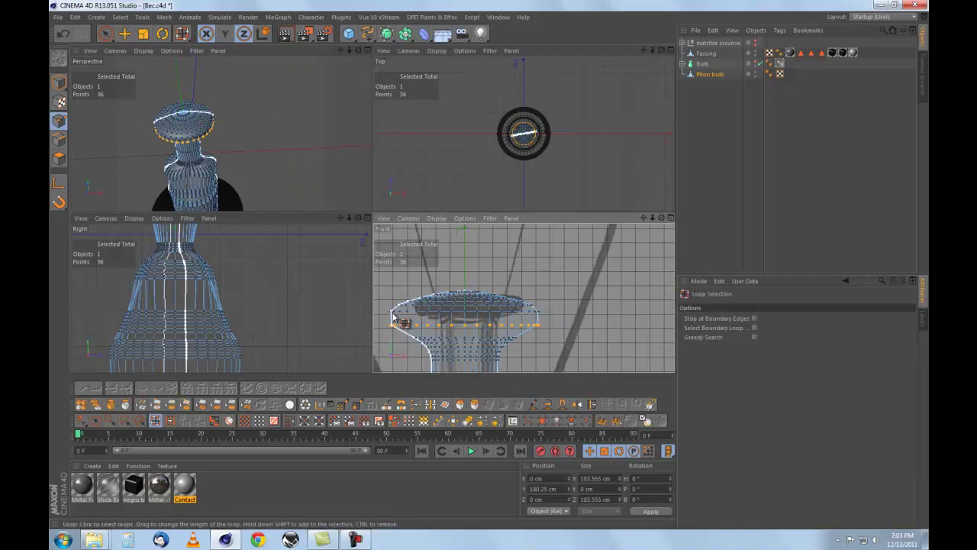
{"action": "left_click", "coordinate": [399, 321], "text": "shift"}
{"action": "key", "text": "9"}
Rectangle-select all the cap's points and scale them flatter
{"action": "key", "text": "0"}
{"action": "left_click_drag", "start_coordinate": [382, 269], "coordinate": [561, 327]}
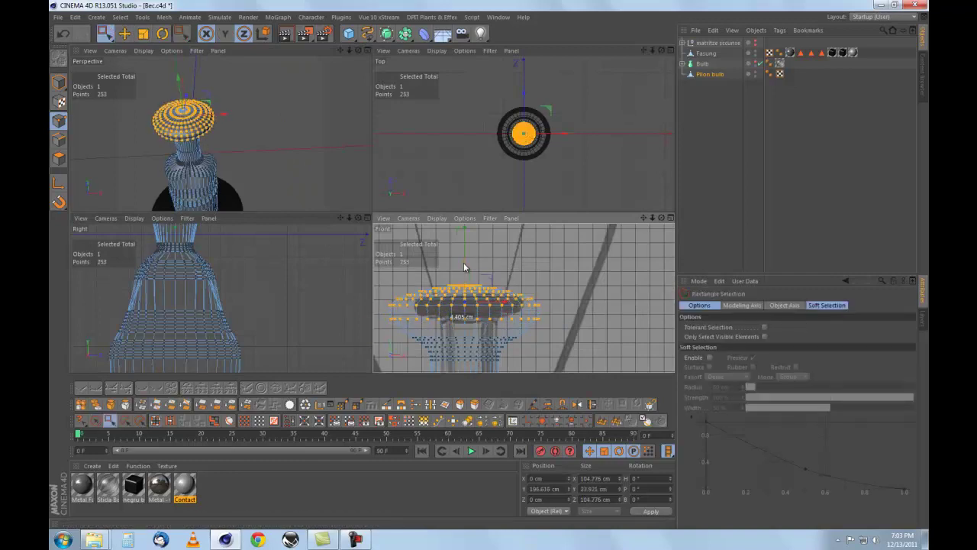
{"action": "scroll", "coordinate": [462, 265], "scroll_direction": "down", "scroll_amount": 3}
{"action": "middle_click", "coordinate": [316, 115]}
{"action": "left_click_drag", "start_coordinate": [491, 115], "coordinate": [489, 229], "text": "alt"}
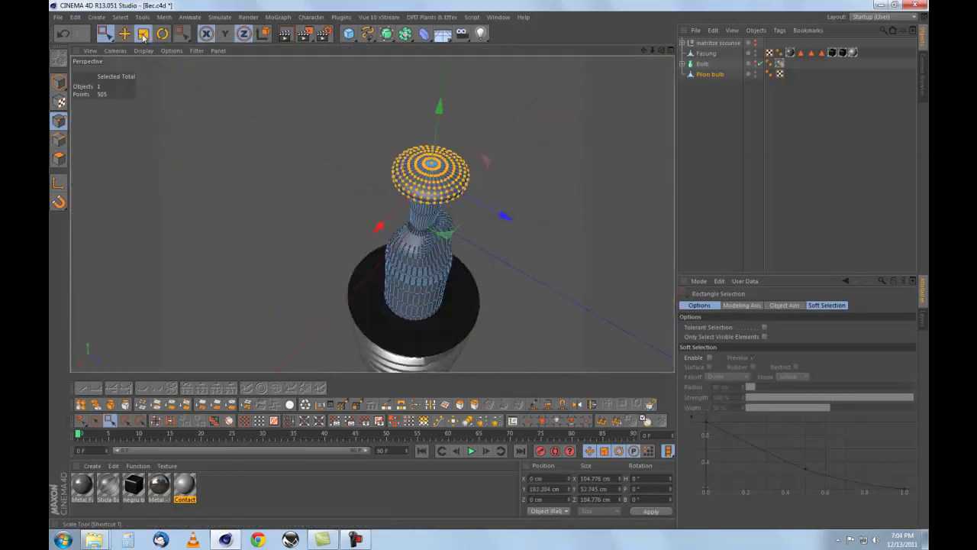
{"action": "key", "text": "t"}
{"action": "middle_click", "coordinate": [258, 148]}
{"action": "scroll", "coordinate": [422, 285], "scroll_direction": "up", "scroll_amount": 4}
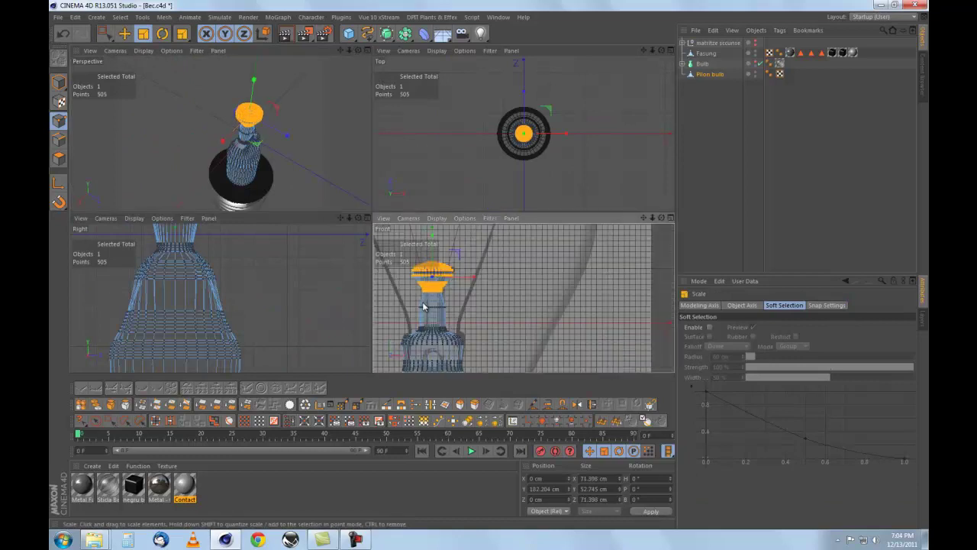
Select the point rings at the column top and shrink them to about 80 percent
{"action": "key", "text": "ctrl+shift+a"}
{"action": "key", "text": "0"}
{"action": "left_click_drag", "start_coordinate": [433, 290], "coordinate": [526, 336]}
{"action": "left_click", "coordinate": [142, 34]}
{"action": "mouse_move", "coordinate": [527, 267]}
{"action": "left_mouse_down"}
{"action": "mouse_move", "coordinate": [490, 268]}
{"action": "mouse_move", "coordinate": [426, 304]}
{"action": "left_mouse_up"}
{"action": "left_click", "coordinate": [105, 35]}
Loop-select the point ring under the cap and scale it narrower, to about 34 cm
{"action": "scroll", "coordinate": [434, 251], "scroll_direction": "up", "scroll_amount": 3}
{"action": "key", "text": "0"}
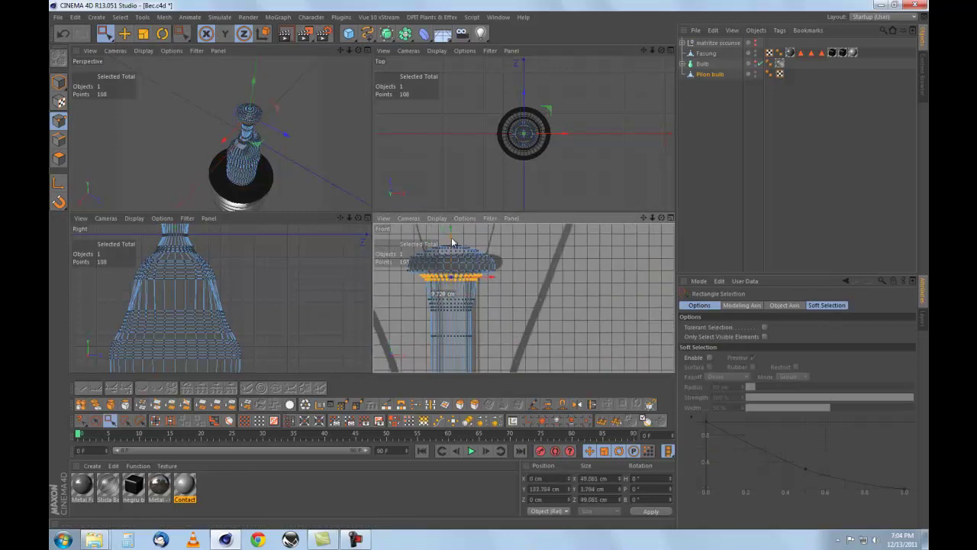
{"action": "key", "text": "F1"}
{"action": "left_click", "coordinate": [154, 420]}
{"action": "left_click", "coordinate": [359, 131]}
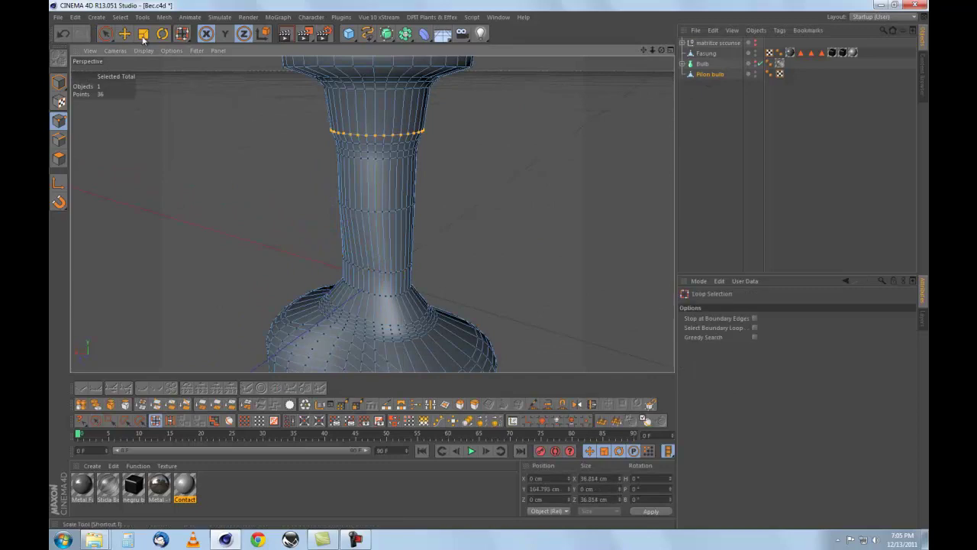
{"action": "key", "text": "t"}
{"action": "key", "text": "space"}
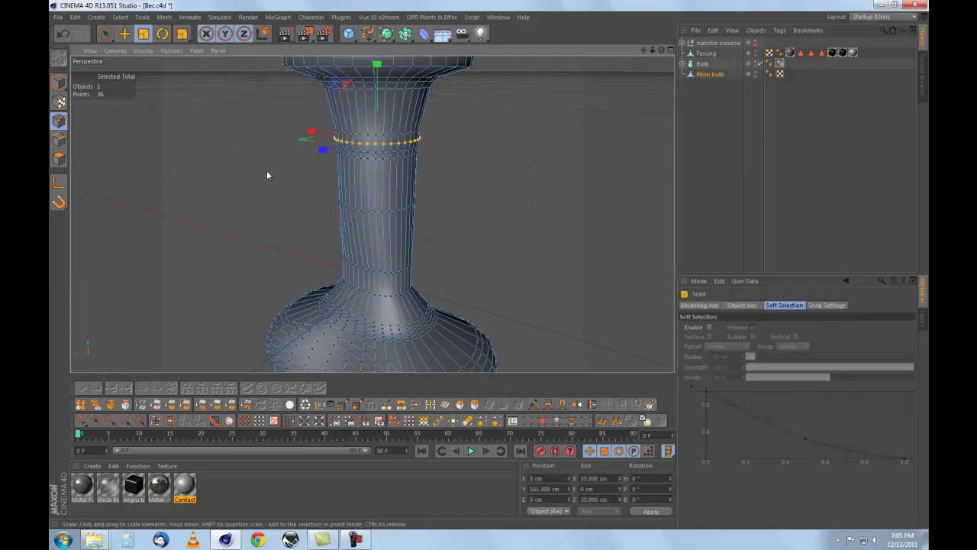
Add a new cylinder primitive to the scene
{"action": "left_click", "coordinate": [349, 33]}
{"action": "left_click", "coordinate": [374, 82]}
{"action": "left_click", "coordinate": [670, 49]}
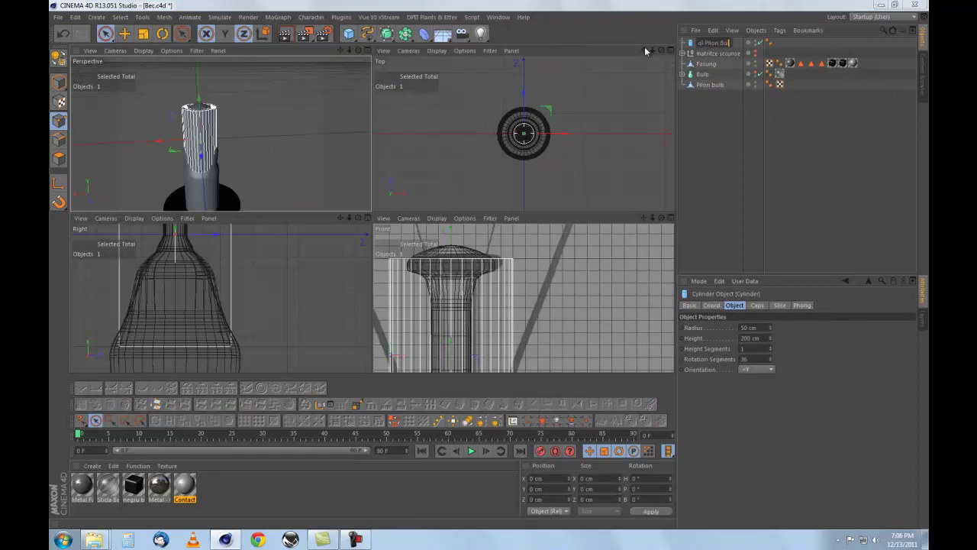
Name the cylinder 'Gol Pilon Bulb', size it to 15.78 cm radius and 217 cm tall, and make it editable
{"action": "key", "text": "Return"}
{"action": "middle_click", "coordinate": [583, 218]}
{"action": "left_click_drag", "start_coordinate": [373, 165], "coordinate": [365, 164]}
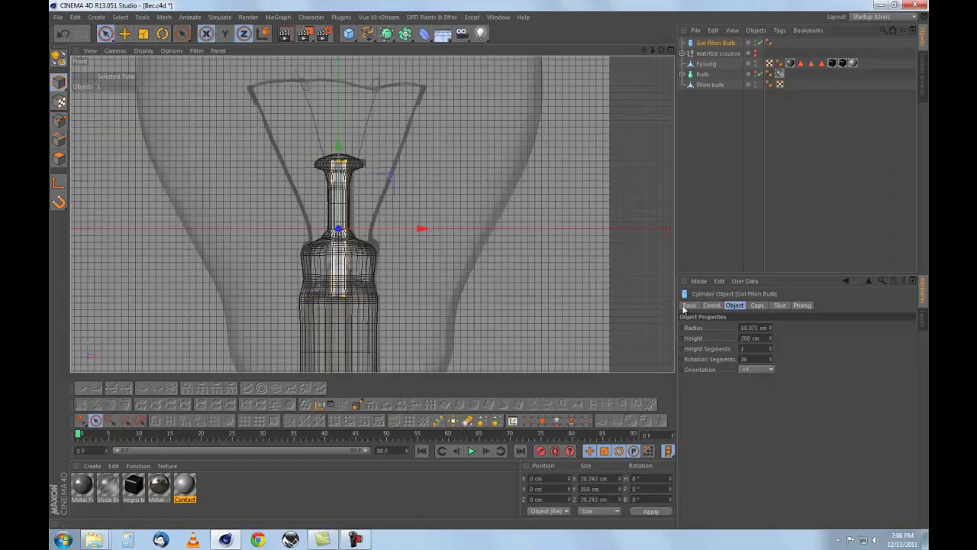
{"action": "scroll", "coordinate": [443, 148], "scroll_direction": "down", "scroll_amount": 3}
{"action": "scroll", "coordinate": [329, 252], "scroll_direction": "up", "scroll_amount": 3}
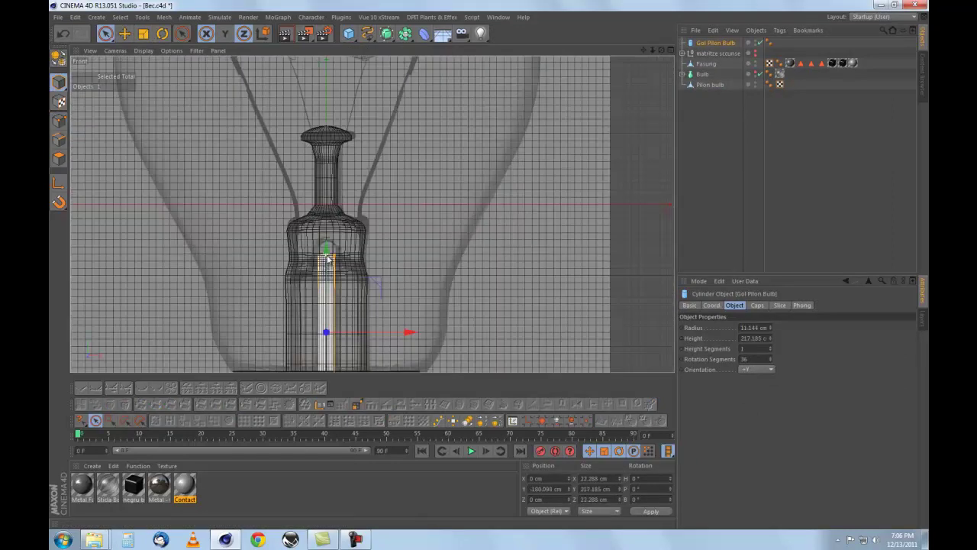
{"action": "scroll", "coordinate": [343, 237], "scroll_direction": "up", "scroll_amount": 3}
{"action": "left_click_drag", "start_coordinate": [386, 191], "coordinate": [405, 192]}
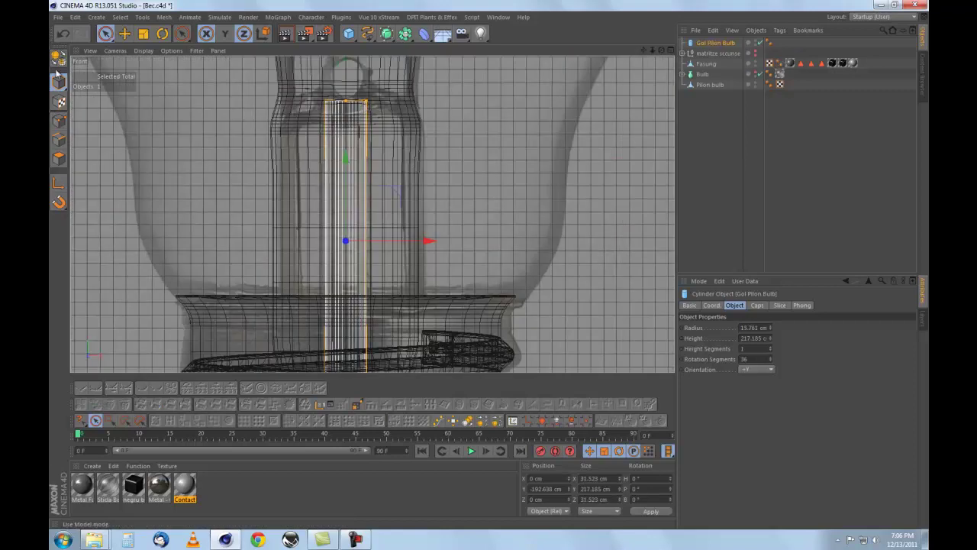
{"action": "key", "text": "c"}
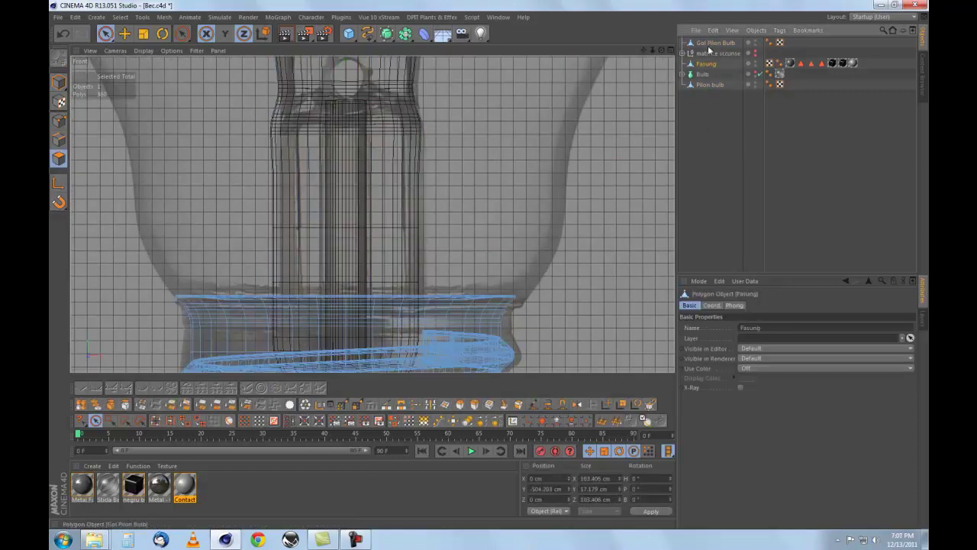
{"action": "key", "text": "u"}
{"action": "key", "text": "l"}
{"action": "left_click", "coordinate": [668, 51]}
Select the cylinder's top edge loop and bevel it
{"action": "left_click", "coordinate": [224, 170]}
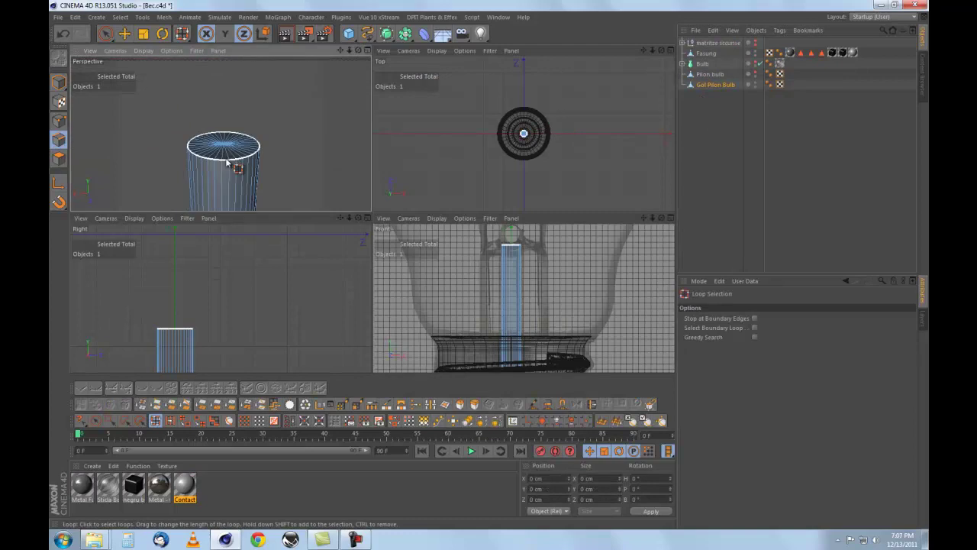
{"action": "key", "text": "m"}
{"action": "key", "text": "s"}
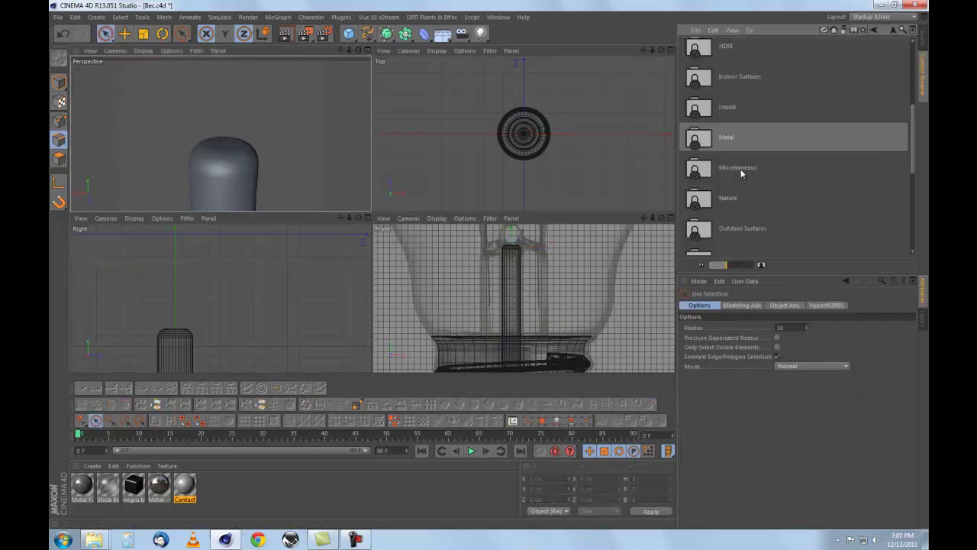
{"action": "scroll", "coordinate": [763, 153], "scroll_direction": "down", "scroll_amount": 5}
Add the Glass-Thick-White material and rename it 'Sticla groasa'
{"action": "left_click_drag", "start_coordinate": [752, 177], "coordinate": [269, 492]}
{"action": "double_click", "coordinate": [210, 486]}
{"action": "type", "text": "Sticla groasa"}
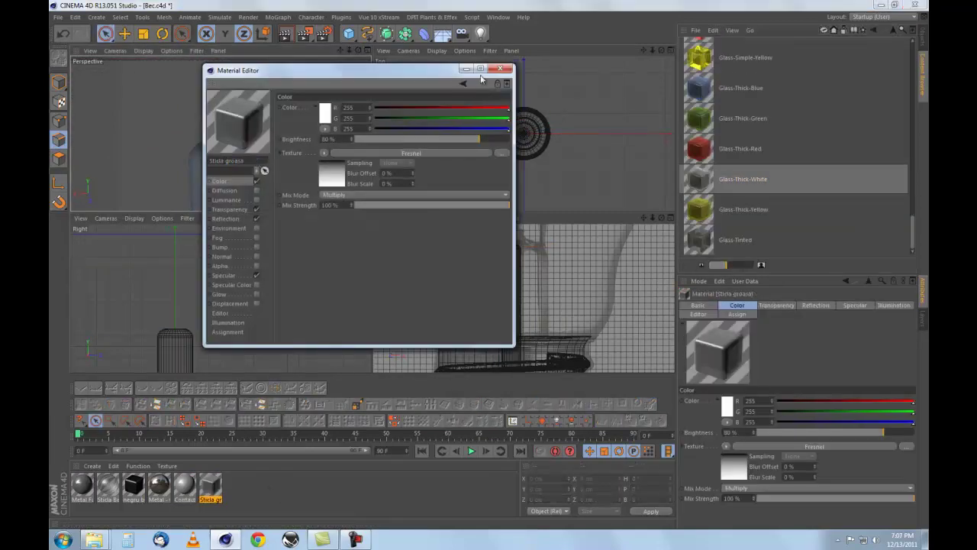
{"action": "left_click", "coordinate": [229, 209]}
{"action": "left_click", "coordinate": [500, 68]}
Apply the glass material to the bulb with Cylindrical projection
{"action": "left_click_drag", "start_coordinate": [210, 487], "coordinate": [222, 160]}
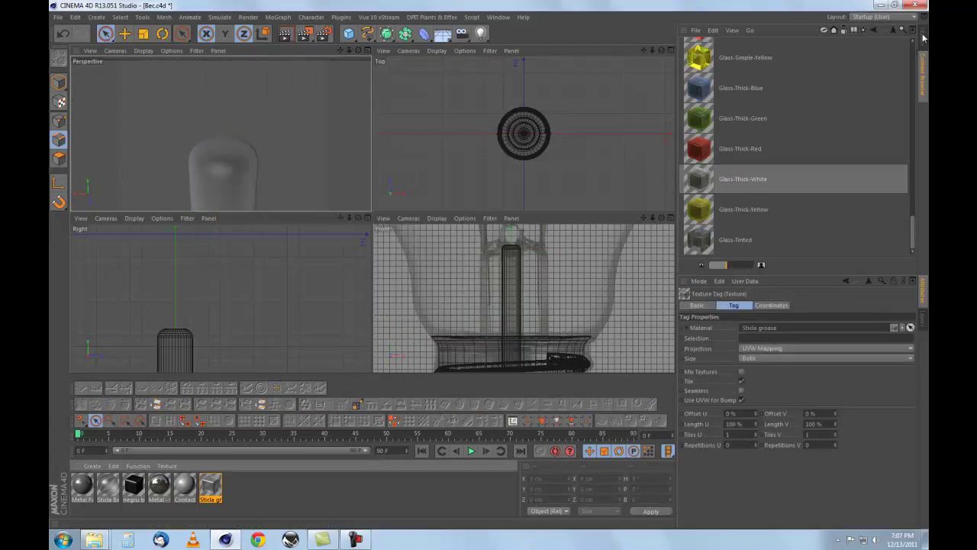
{"action": "left_click", "coordinate": [922, 45]}
{"action": "left_click", "coordinate": [824, 348]}
{"action": "key", "text": "Escape"}
{"action": "left_click", "coordinate": [755, 73]}
{"action": "left_click", "coordinate": [764, 191]}
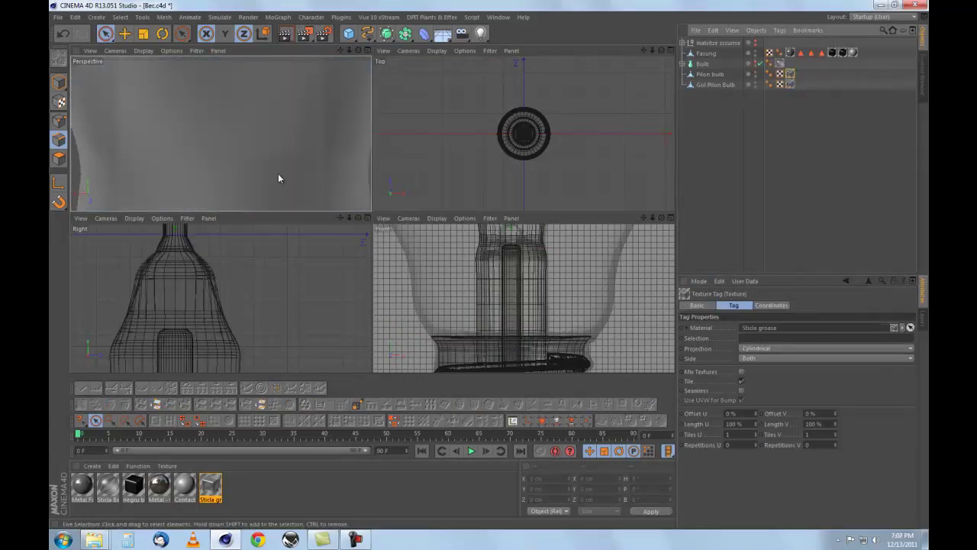
{"action": "middle_click", "coordinate": [277, 176]}
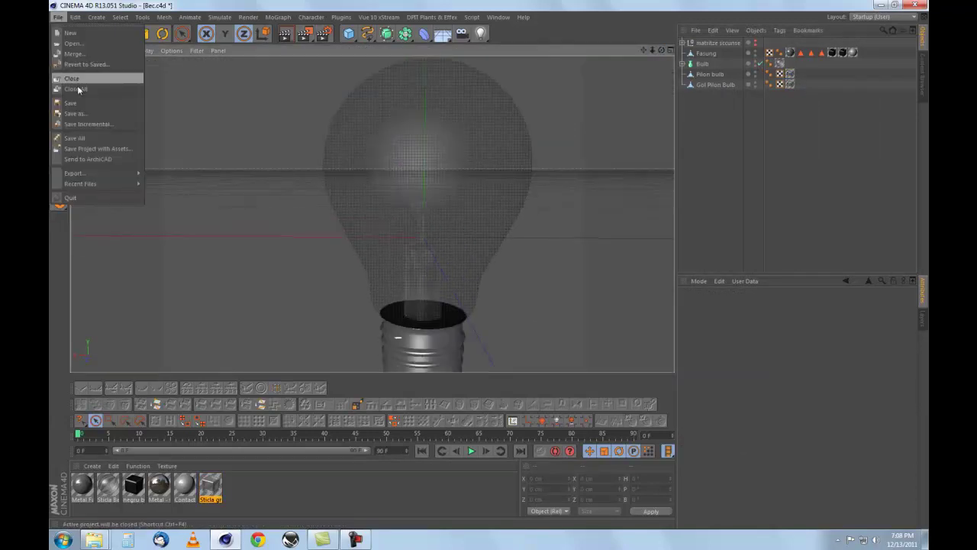
Draw the Antena linear spline along the filament support wire in the Front view
{"action": "key", "text": "F4"}
{"action": "scroll", "coordinate": [575, 112], "scroll_direction": "down", "scroll_amount": 3}
{"action": "left_click", "coordinate": [367, 33]}
{"action": "left_click", "coordinate": [410, 66]}
{"action": "scroll", "coordinate": [261, 122], "scroll_direction": "up", "scroll_amount": 3}
{"action": "left_click", "coordinate": [267, 114]}
{"action": "scroll", "coordinate": [349, 229], "scroll_direction": "down", "scroll_amount": 3}
{"action": "scroll", "coordinate": [377, 288], "scroll_direction": "up", "scroll_amount": 3}
{"action": "scroll", "coordinate": [382, 306], "scroll_direction": "down", "scroll_amount": 3}
{"action": "scroll", "coordinate": [326, 95], "scroll_direction": "up", "scroll_amount": 2}
{"action": "key", "text": "space"}
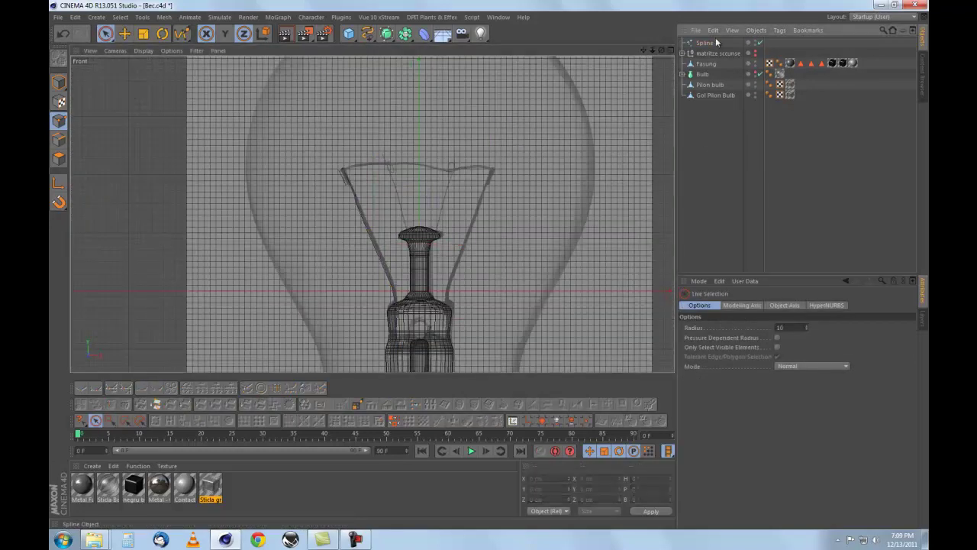
{"action": "scroll", "coordinate": [416, 193], "scroll_direction": "up", "scroll_amount": 3}
Add a rounded, 15 cm wide rectangle spline named 'profil Antena'
{"action": "left_click", "coordinate": [424, 33]}
{"action": "scroll", "coordinate": [431, 150], "scroll_direction": "down", "scroll_amount": 2}
{"action": "type", "text": "ena"}
{"action": "key", "text": "Return"}
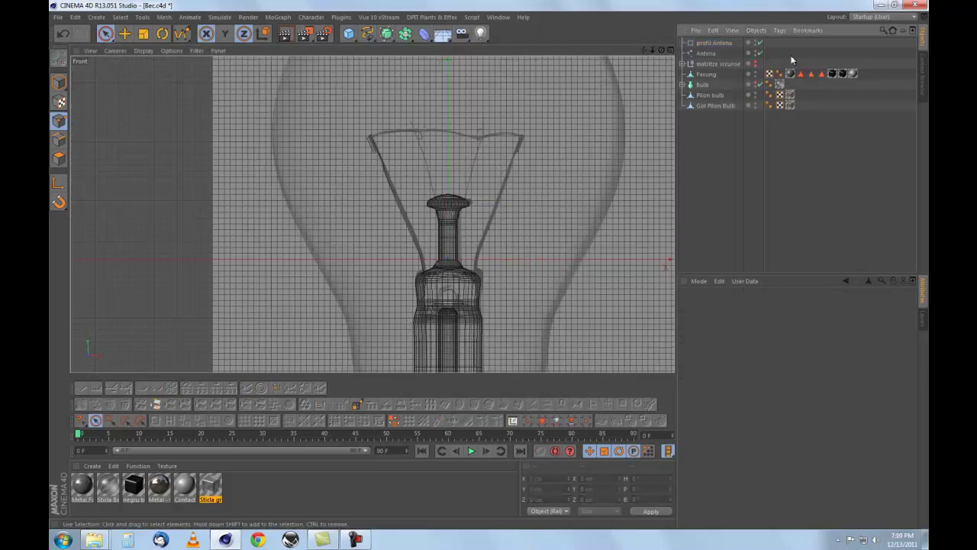
{"action": "scroll", "coordinate": [450, 216], "scroll_direction": "up", "scroll_amount": 5}
{"action": "left_click", "coordinate": [713, 43]}
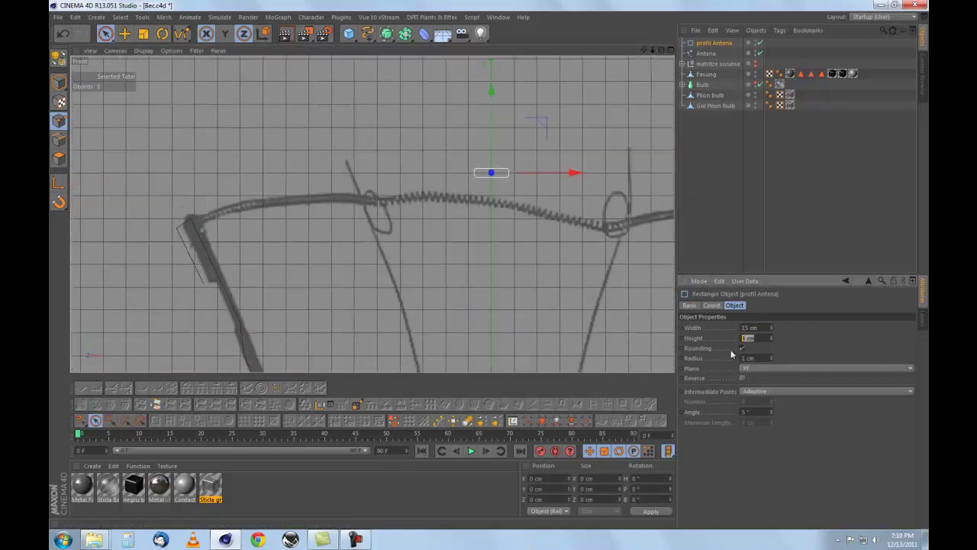
Add a Sweep NURBS and put the profil Antena rectangle and Antena wire inside it
{"action": "scroll", "coordinate": [518, 240], "scroll_direction": "down", "scroll_amount": 4}
{"action": "left_click", "coordinate": [387, 33]}
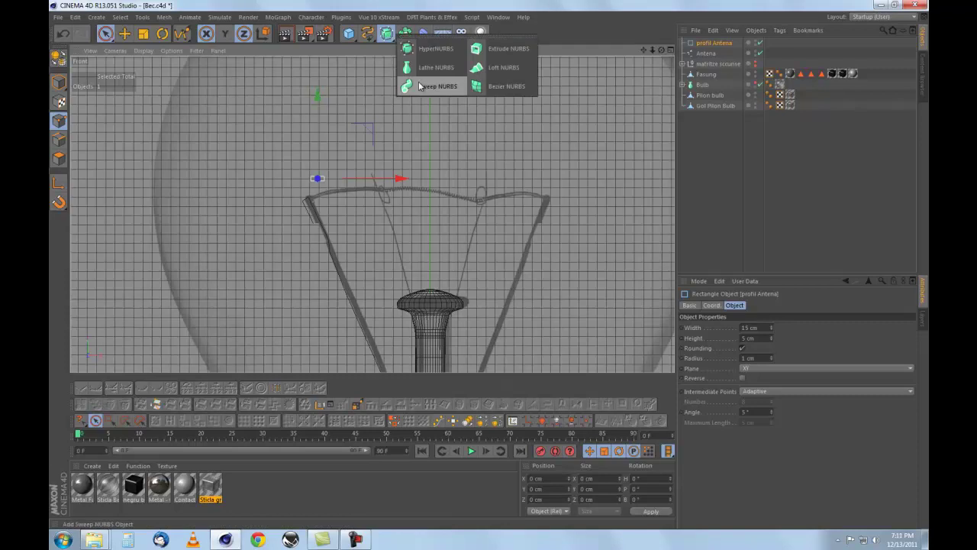
{"action": "left_click", "coordinate": [419, 86], "text": "alt"}
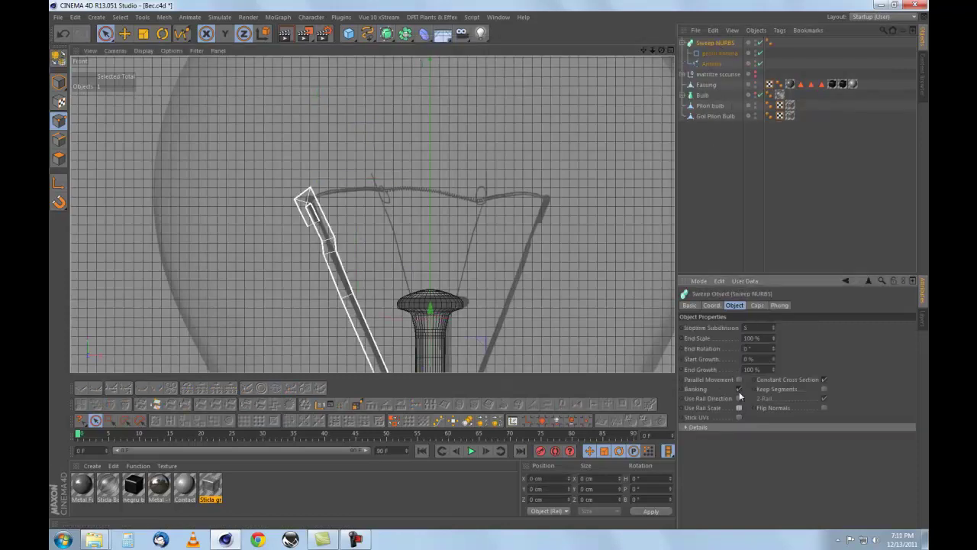
{"action": "left_click", "coordinate": [718, 53]}
{"action": "middle_click", "coordinate": [364, 74]}
{"action": "middle_click", "coordinate": [364, 74]}
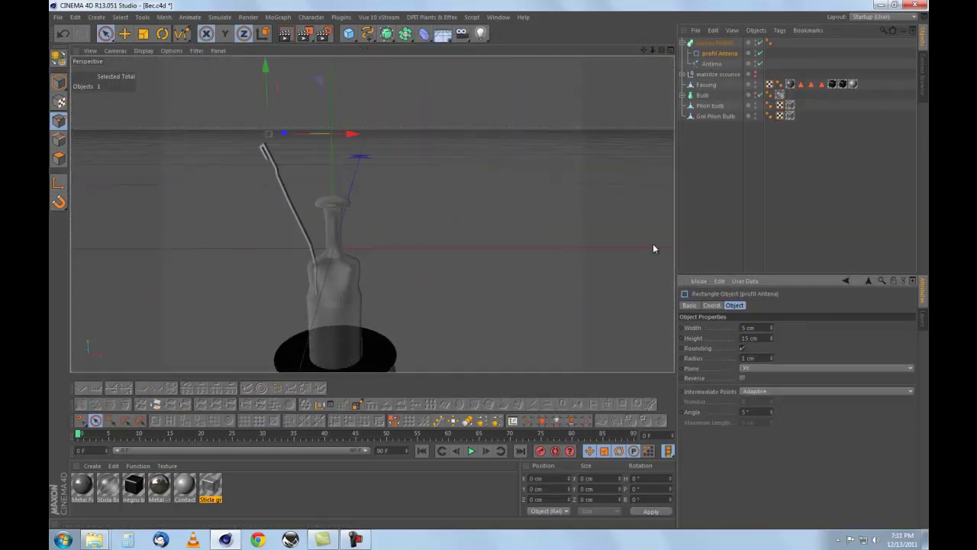
Check the swept support wire from above and rename the sweep Antena 01
{"action": "left_click", "coordinate": [715, 43]}
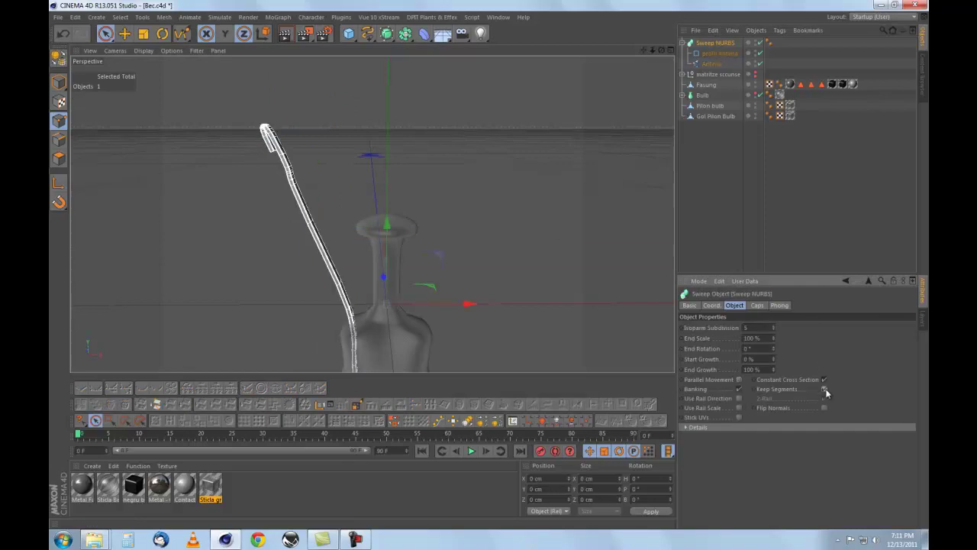
{"action": "left_click", "coordinate": [717, 54]}
{"action": "left_click_drag", "start_coordinate": [534, 229], "coordinate": [489, 263], "text": "alt"}
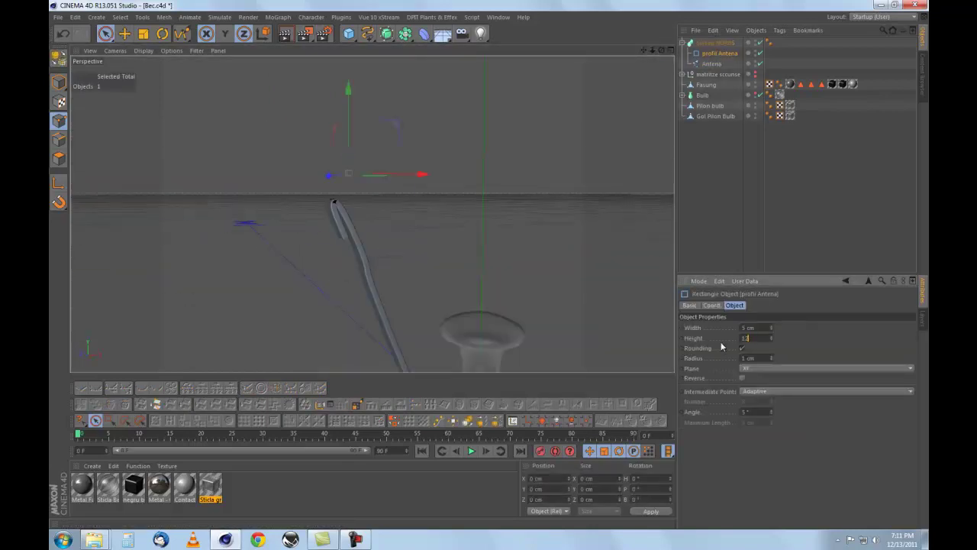
{"action": "left_click_drag", "start_coordinate": [526, 120], "coordinate": [583, 120], "text": "alt"}
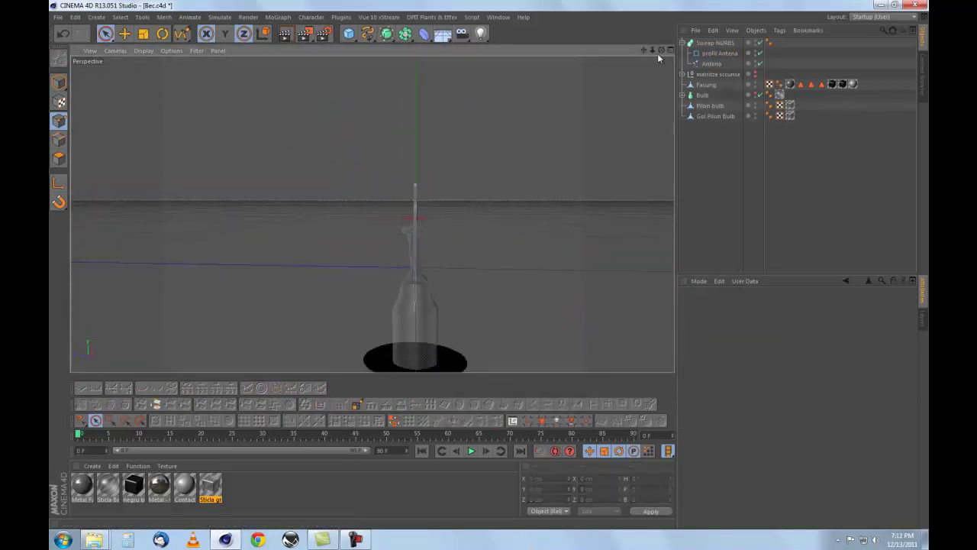
{"action": "left_click", "coordinate": [715, 43]}
{"action": "type", "text": "Antena 01"}
{"action": "key", "text": "Return"}
Rename the duplicated antenna sweep to Antena 02
{"action": "double_click", "coordinate": [717, 53]}
{"action": "key", "text": "BackSpace"}
{"action": "type", "text": "2"}
{"action": "key", "text": "Return"}
{"action": "key", "text": "Return"}
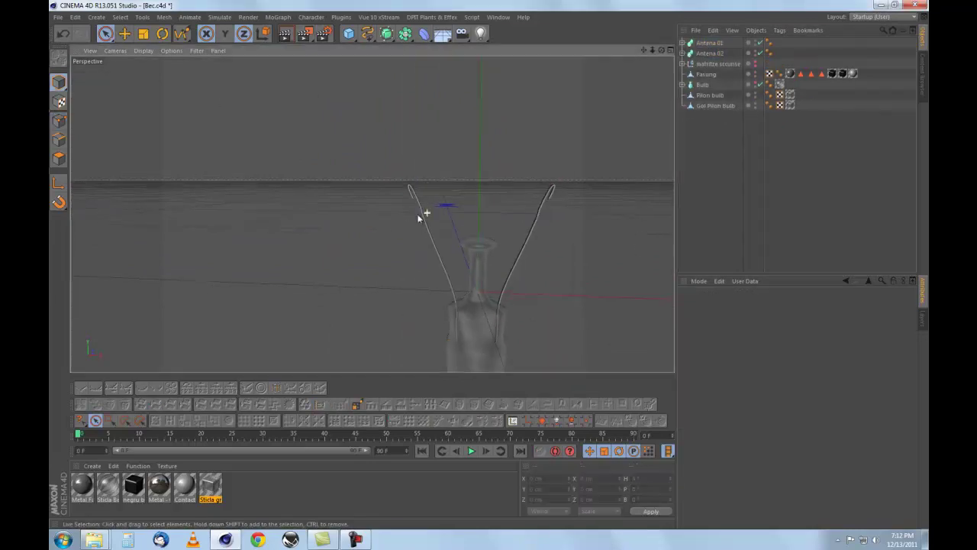
Mirror Antena 02 to the right side and tilt its points slightly
{"action": "left_click_drag", "start_coordinate": [637, 249], "coordinate": [528, 277], "text": "alt"}
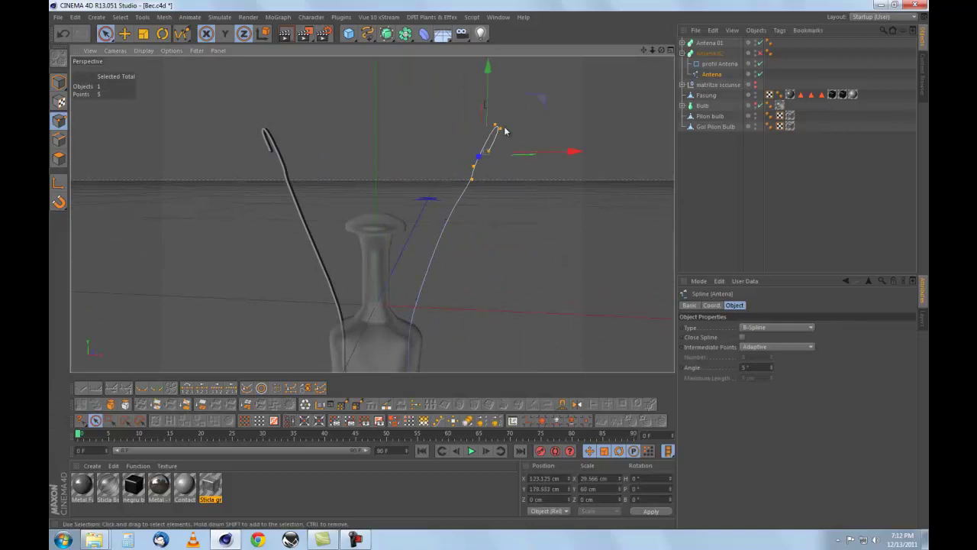
{"action": "key", "text": "r"}
{"action": "left_click_drag", "start_coordinate": [487, 105], "coordinate": [437, 134]}
{"action": "mouse_move", "coordinate": [585, 197]}
{"action": "left_mouse_down", "text": "alt"}
{"action": "mouse_move", "coordinate": [318, 218]}
{"action": "mouse_move", "coordinate": [490, 263]}
{"action": "left_mouse_up", "text": "alt"}
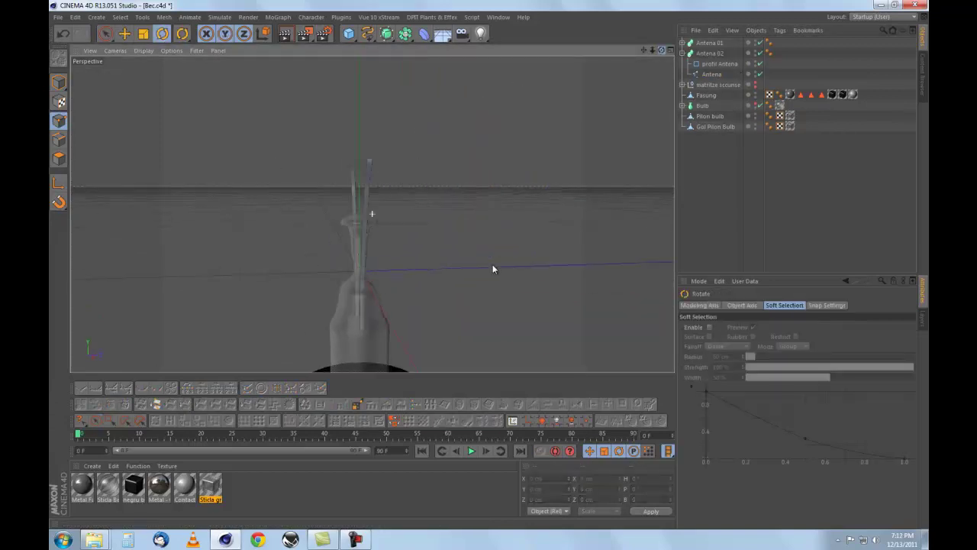
Add the Metal - Chrome material from the Content Browser to the scene
{"action": "left_click", "coordinate": [922, 73]}
{"action": "scroll", "coordinate": [715, 183], "scroll_direction": "up", "scroll_amount": 5}
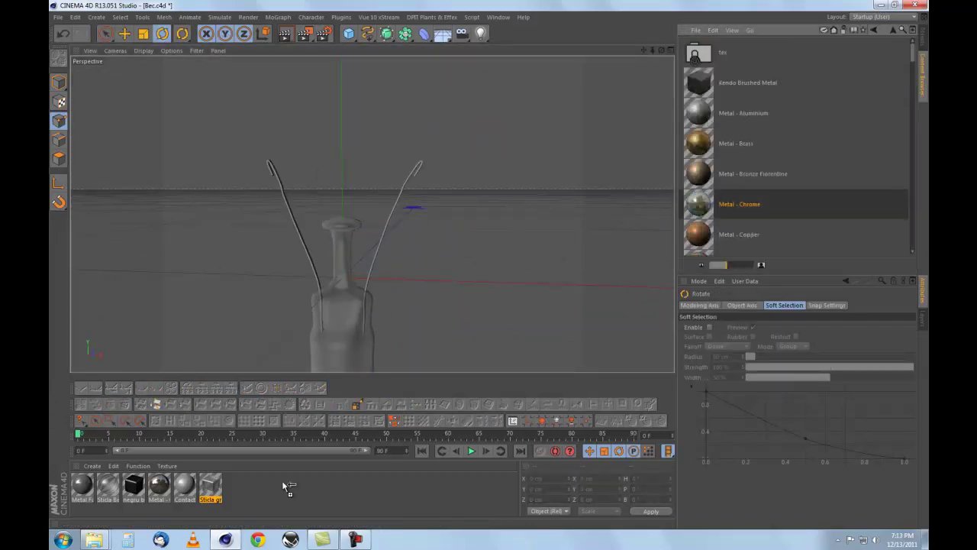
{"action": "left_click_drag", "start_coordinate": [299, 481], "coordinate": [299, 483]}
{"action": "left_click", "coordinate": [922, 35]}
{"action": "scroll", "coordinate": [494, 179], "scroll_direction": "down", "scroll_amount": 3}
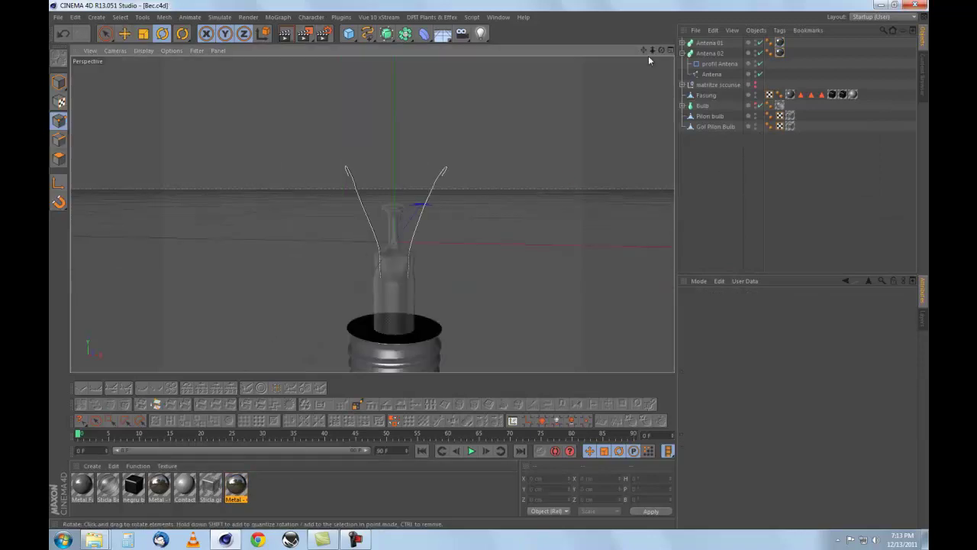
{"action": "scroll", "coordinate": [489, 264], "scroll_direction": "up", "scroll_amount": 3}
{"action": "key", "text": "F4"}
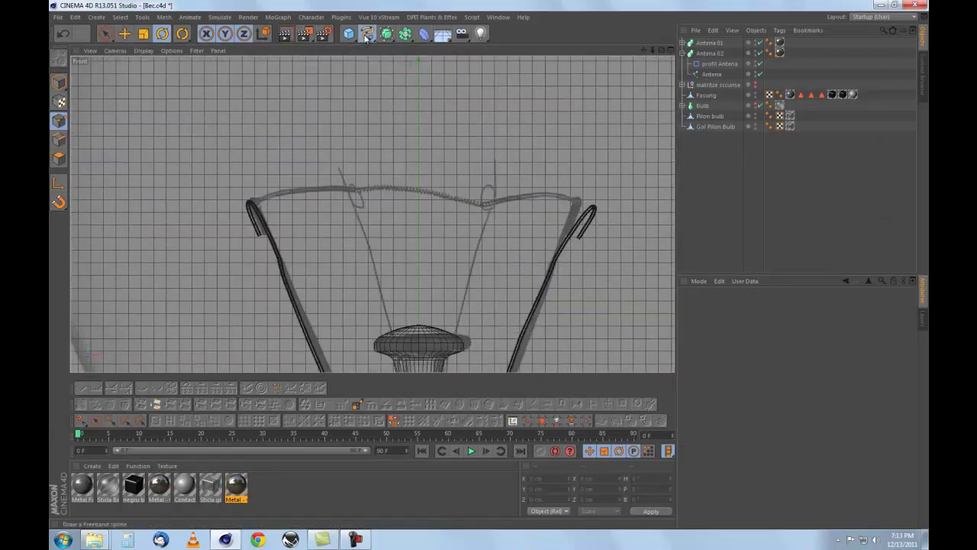
Draw a B-spline path for the small filament-holder wire
{"action": "left_click_drag", "start_coordinate": [364, 38], "coordinate": [404, 86]}
{"action": "left_click", "coordinate": [371, 164]}
{"action": "scroll", "coordinate": [380, 201], "scroll_direction": "up", "scroll_amount": 2}
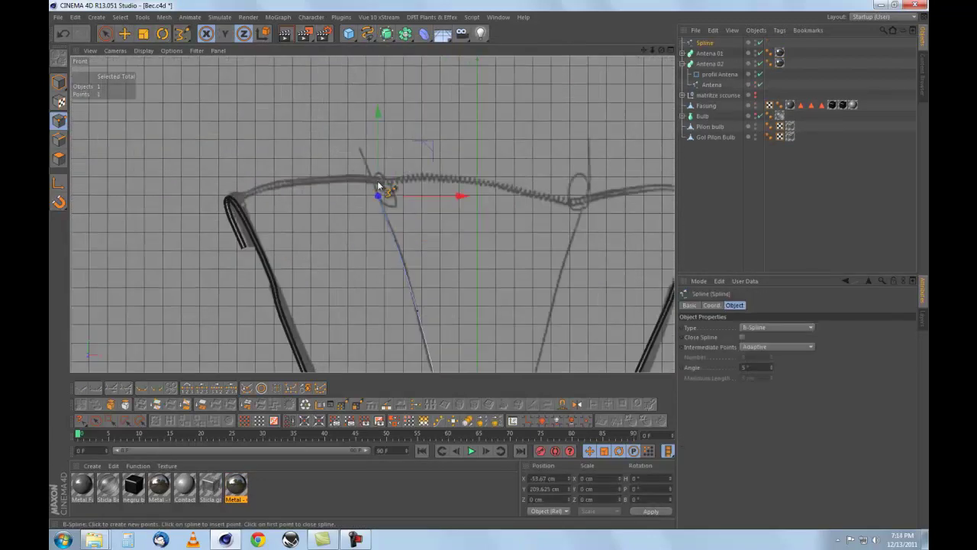
{"action": "key", "text": "space"}
{"action": "scroll", "coordinate": [411, 164], "scroll_direction": "up", "scroll_amount": 2}
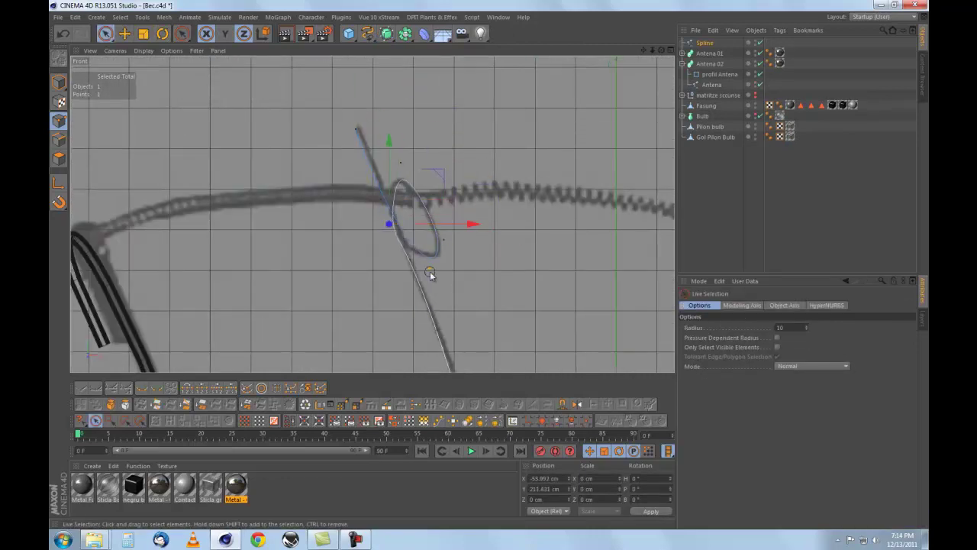
{"action": "scroll", "coordinate": [457, 195], "scroll_direction": "down", "scroll_amount": 2}
{"action": "left_click", "coordinate": [457, 196]}
Add a circle profile and a Sweep named Antene Mici containing the circle and spline
{"action": "left_click", "coordinate": [369, 38]}
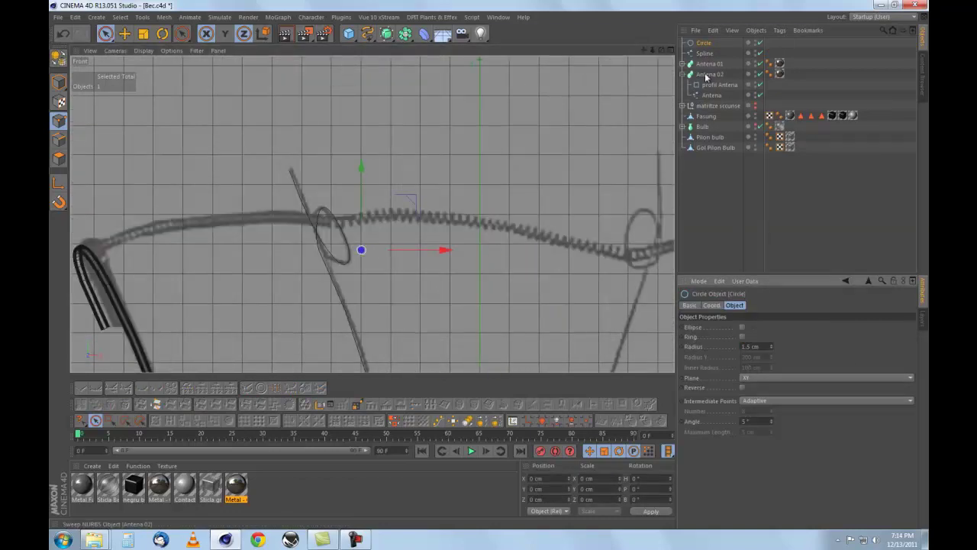
{"action": "left_click", "coordinate": [387, 33]}
{"action": "type", "text": "Antene Mici"}
{"action": "key", "text": "Return"}
{"action": "left_click_drag", "start_coordinate": [710, 42], "coordinate": [710, 44]}
Rotate the Antene Mici spline to orient the small wire beside the stem
{"action": "key", "text": "F1"}
{"action": "left_click_drag", "start_coordinate": [295, 95], "coordinate": [632, 92], "text": "alt"}
{"action": "left_click_drag", "start_coordinate": [660, 57], "coordinate": [334, 246]}
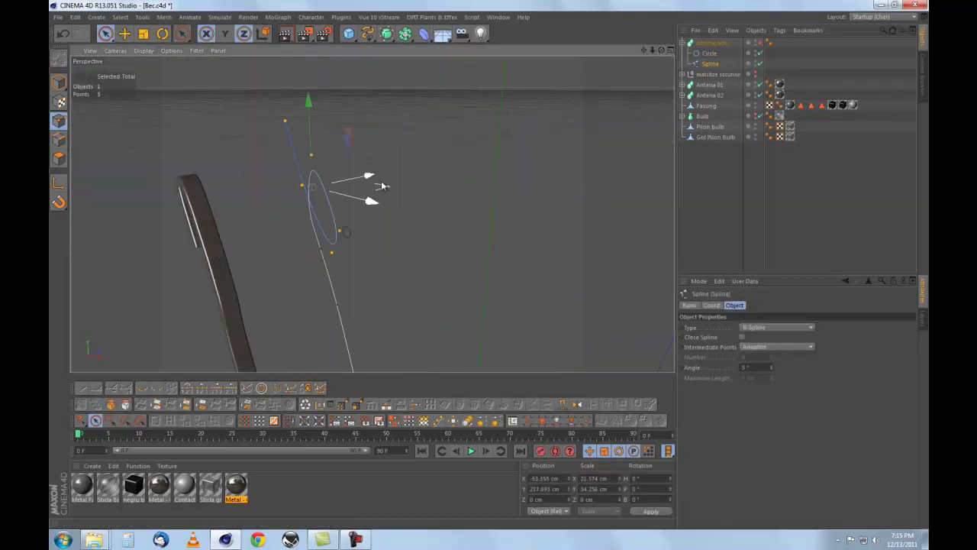
{"action": "left_click", "coordinate": [709, 175]}
{"action": "left_click_drag", "start_coordinate": [428, 191], "coordinate": [536, 124], "text": "alt"}
{"action": "left_click", "coordinate": [709, 42]}
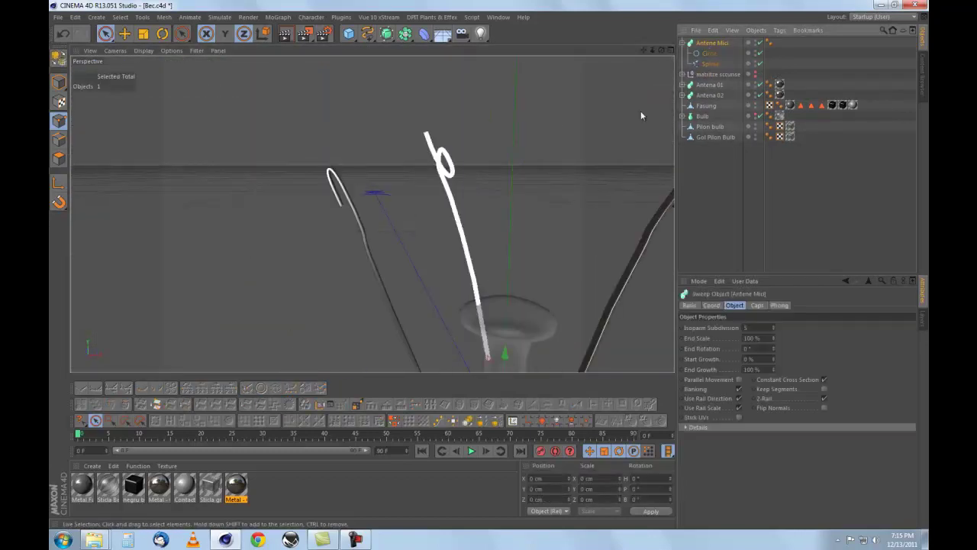
{"action": "left_click_drag", "start_coordinate": [427, 191], "coordinate": [496, 267], "text": "alt"}
{"action": "left_click", "coordinate": [710, 63]}
{"action": "scroll", "coordinate": [362, 181], "scroll_direction": "up", "scroll_amount": 5}
{"action": "key", "text": "r"}
{"action": "mouse_move", "coordinate": [282, 208]}
{"action": "left_mouse_down"}
{"action": "mouse_move", "coordinate": [336, 214]}
{"action": "mouse_move", "coordinate": [458, 167]}
{"action": "left_mouse_up"}
Adjust individual points of the small wire's spline
{"action": "left_click", "coordinate": [105, 33]}
{"action": "left_click", "coordinate": [358, 226]}
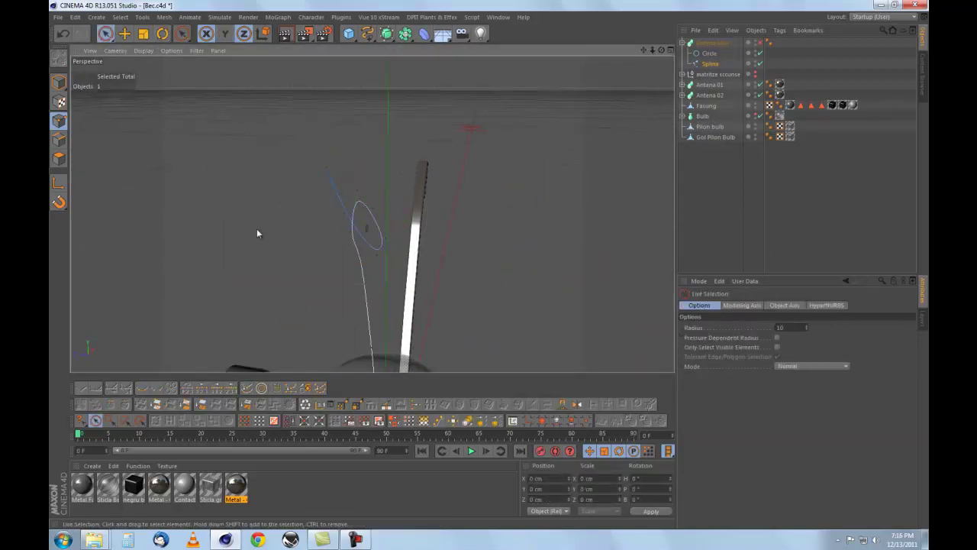
{"action": "left_click_drag", "start_coordinate": [359, 225], "coordinate": [621, 66], "text": "alt"}
{"action": "key", "text": "r"}
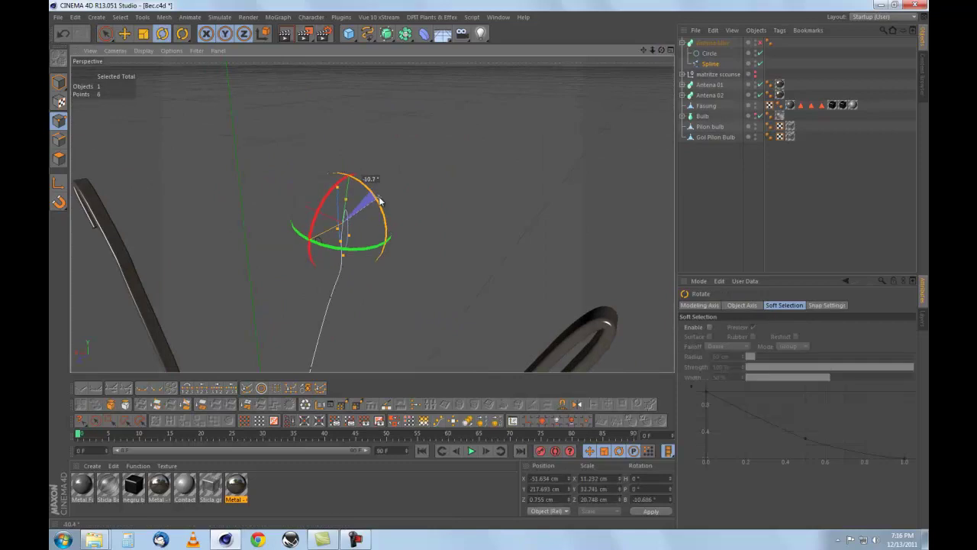
{"action": "left_click", "coordinate": [709, 53]}
{"action": "left_click", "coordinate": [715, 66]}
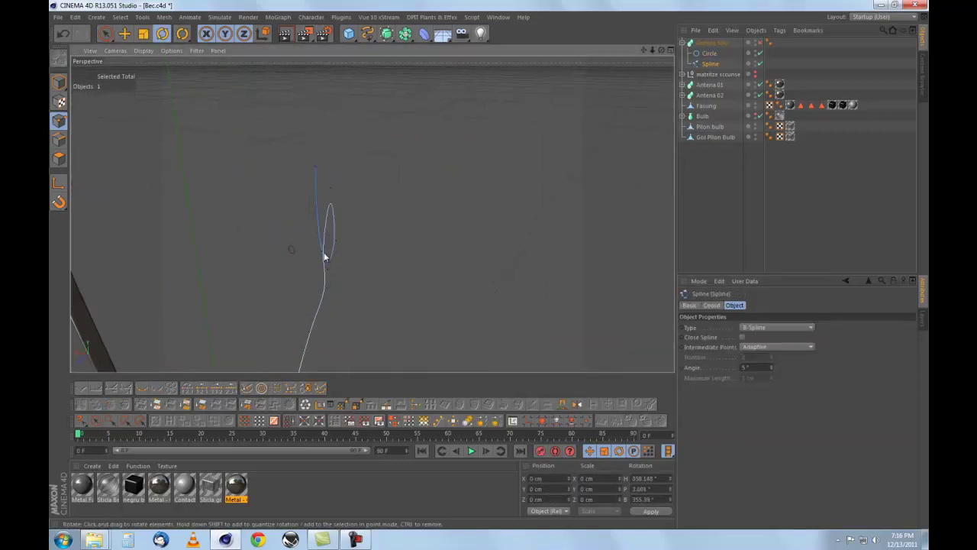
{"action": "key", "text": "9"}
{"action": "left_click", "coordinate": [321, 251]}
Give the Antene Mici sweep a Fillet Cap end with 0.5 cm radius
{"action": "left_click", "coordinate": [760, 44]}
{"action": "left_click", "coordinate": [759, 358]}
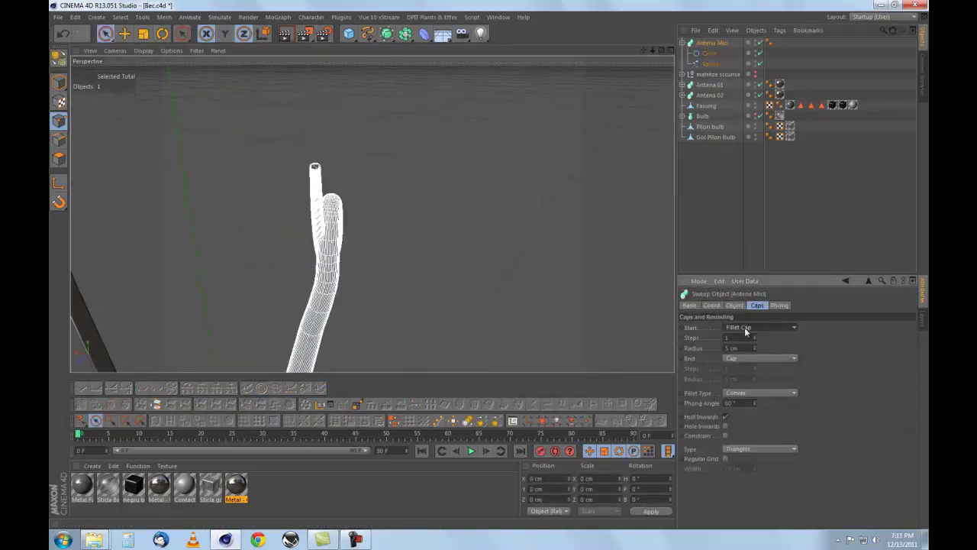
{"action": "left_click", "coordinate": [739, 379]}
{"action": "type", "text": ".5"}
{"action": "key", "text": "Return"}
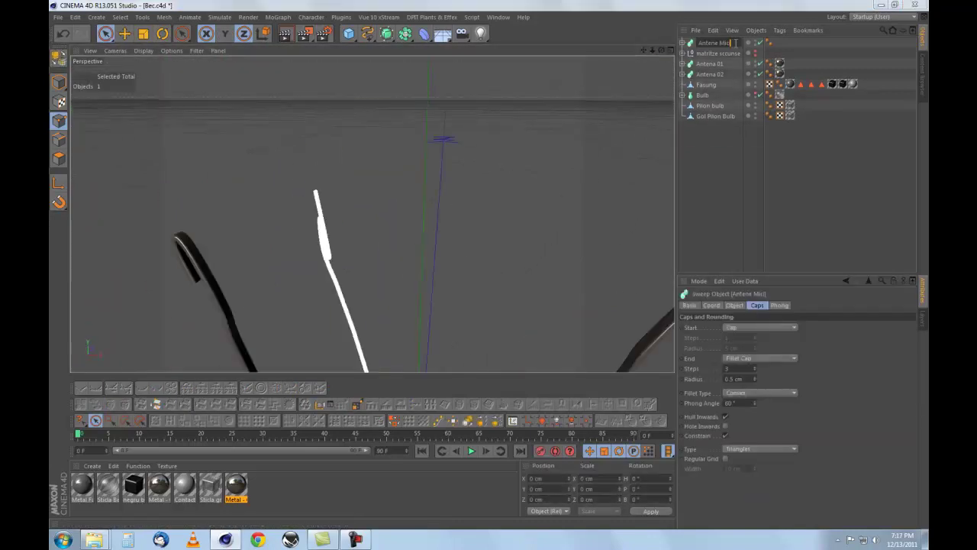
Name the duplicated small wire Antene Mici 02
{"action": "type", "text": "2"}
{"action": "key", "text": "Return"}
{"action": "scroll", "coordinate": [501, 184], "scroll_direction": "down", "scroll_amount": 5}
Move both small wires down the list and draw a B-spline path across the wire tops
{"action": "left_click_drag", "start_coordinate": [715, 50], "coordinate": [729, 181]}
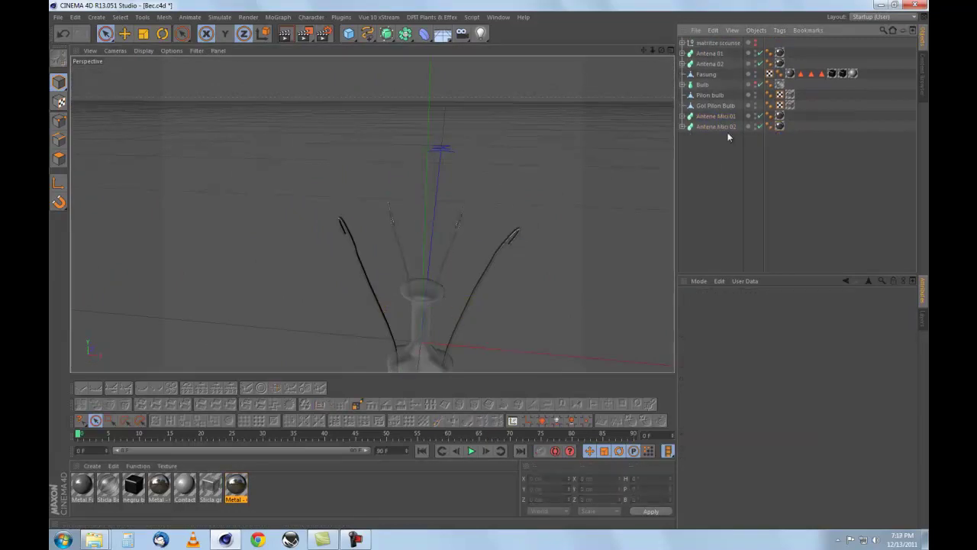
{"action": "middle_click", "coordinate": [585, 254]}
{"action": "middle_click", "coordinate": [585, 254]}
{"action": "left_click_drag", "start_coordinate": [368, 33], "coordinate": [463, 65]}
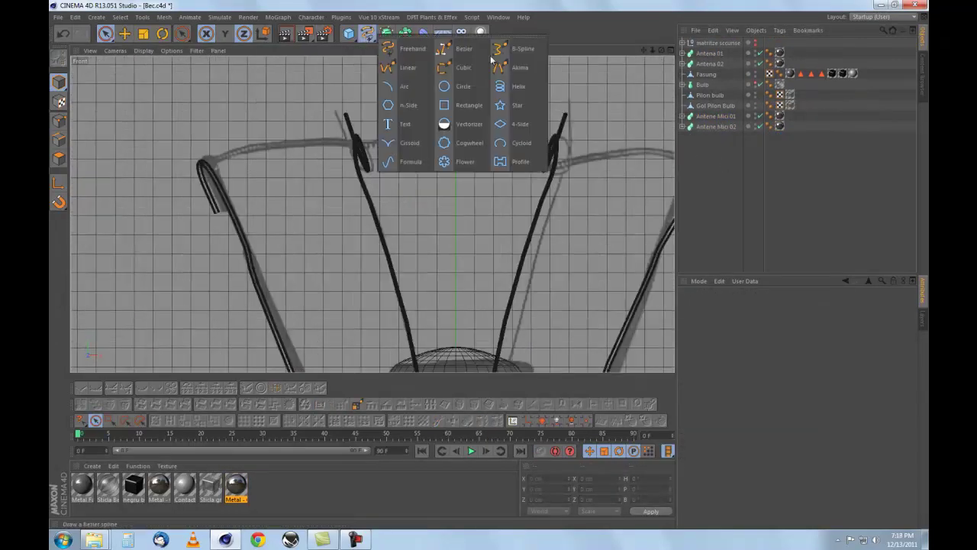
{"action": "left_click", "coordinate": [313, 140]}
{"action": "left_click", "coordinate": [570, 163]}
{"action": "scroll", "coordinate": [541, 238], "scroll_direction": "down", "scroll_amount": 1}
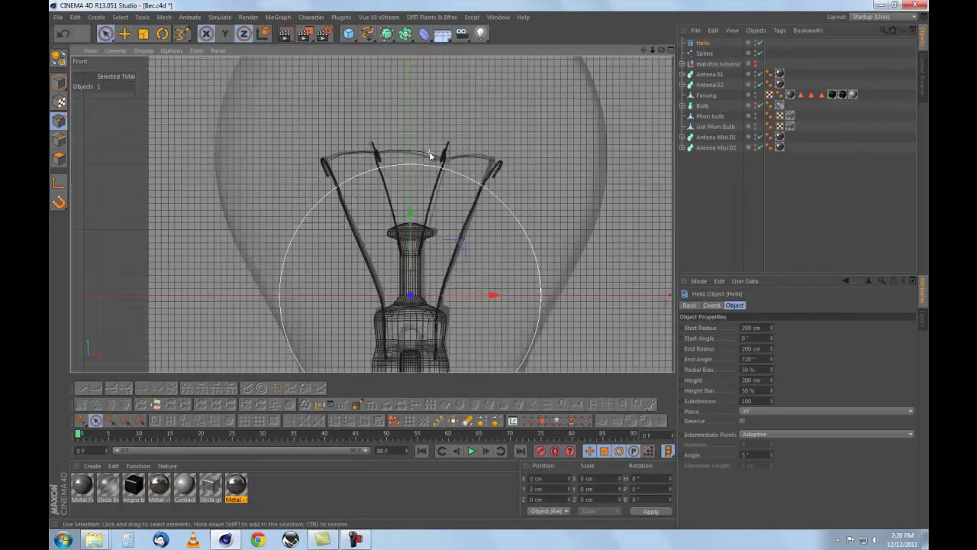
Add a Helix in the ZY plane with height 350
{"action": "left_click", "coordinate": [824, 410]}
{"action": "left_click", "coordinate": [748, 430]}
{"action": "left_click", "coordinate": [756, 326]}
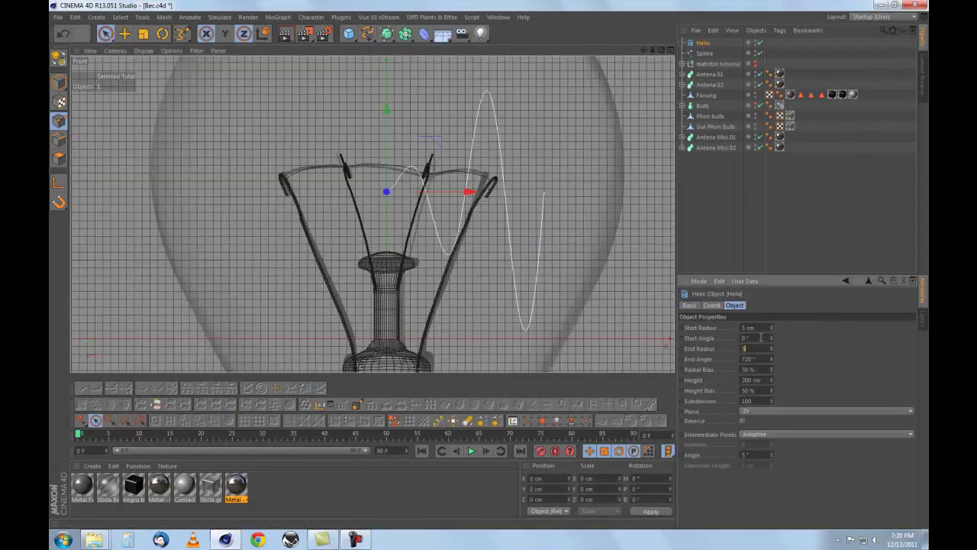
{"action": "type", "text": "14500"}
{"action": "double_click", "coordinate": [748, 379]}
{"action": "type", "text": "350"}
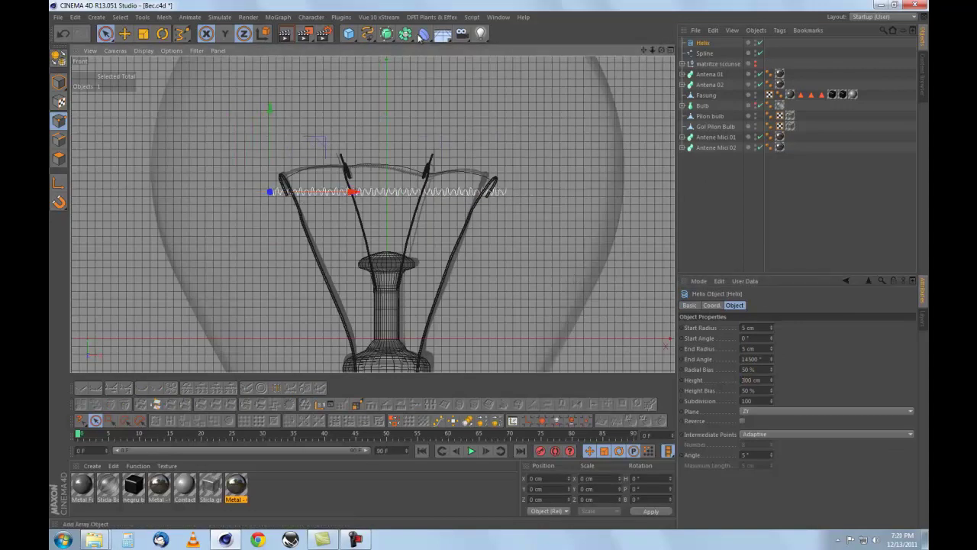
Bend the helix along the filament path with a Spline Wrap, undoing an accidental hierarchy change
{"action": "left_click_drag", "start_coordinate": [424, 33], "coordinate": [708, 76]}
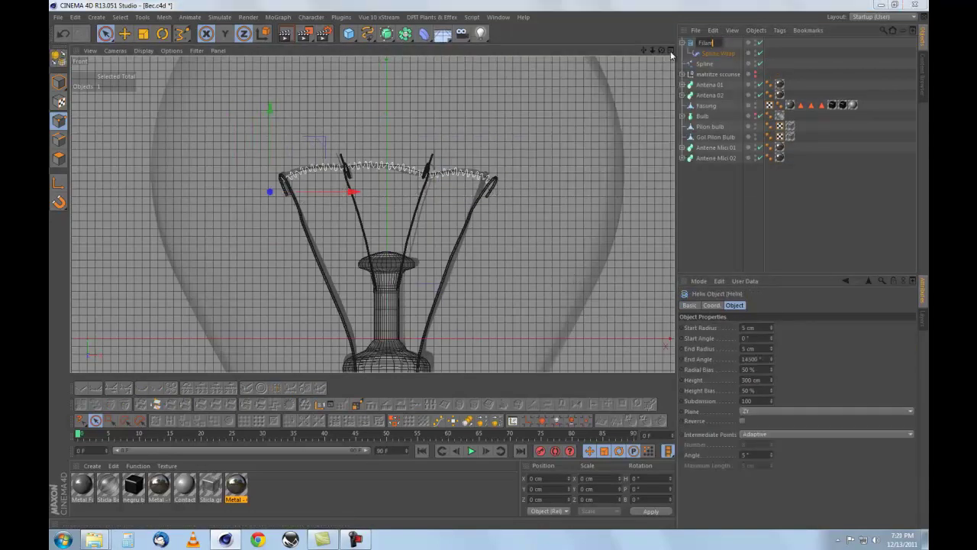
{"action": "left_click_drag", "start_coordinate": [683, 46], "coordinate": [698, 43]}
{"action": "middle_click", "coordinate": [371, 216]}
{"action": "middle_click", "coordinate": [370, 210]}
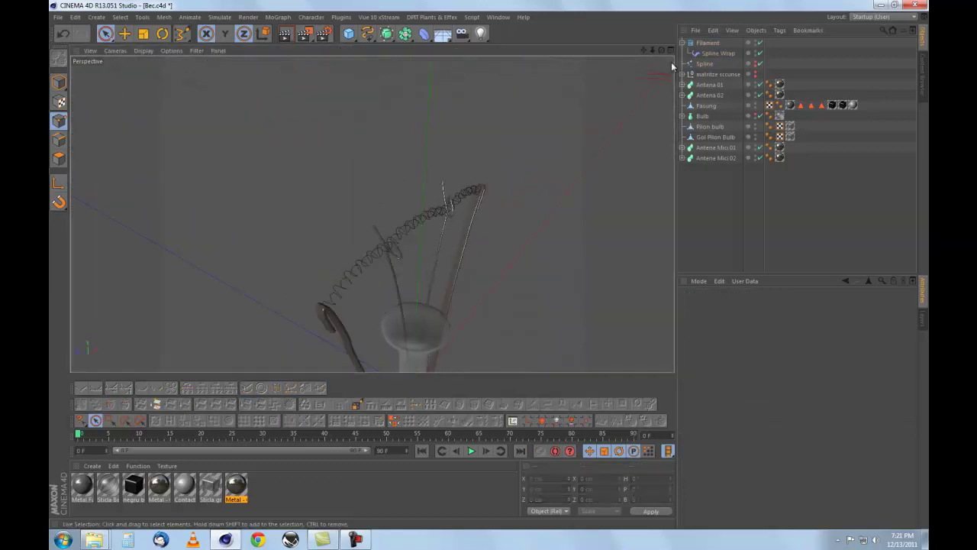
{"action": "right_click", "coordinate": [706, 43]}
{"action": "left_click", "coordinate": [737, 277]}
{"action": "left_click", "coordinate": [703, 63], "text": "ctrl"}
{"action": "key", "text": "ctrl+z"}
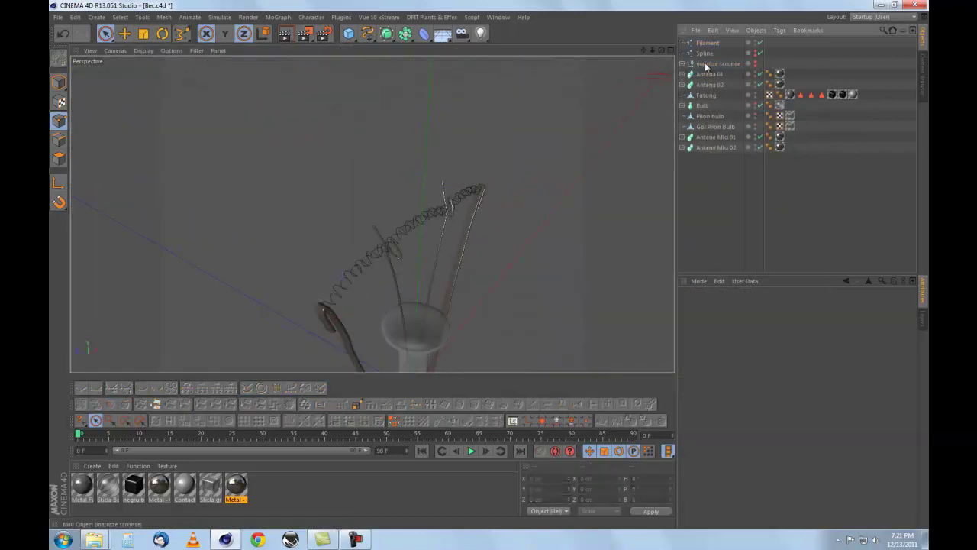
{"action": "key", "text": "ctrl+z"}
Sweep a small thin circle along the coil and name the sweep Filament
{"action": "left_click", "coordinate": [368, 32]}
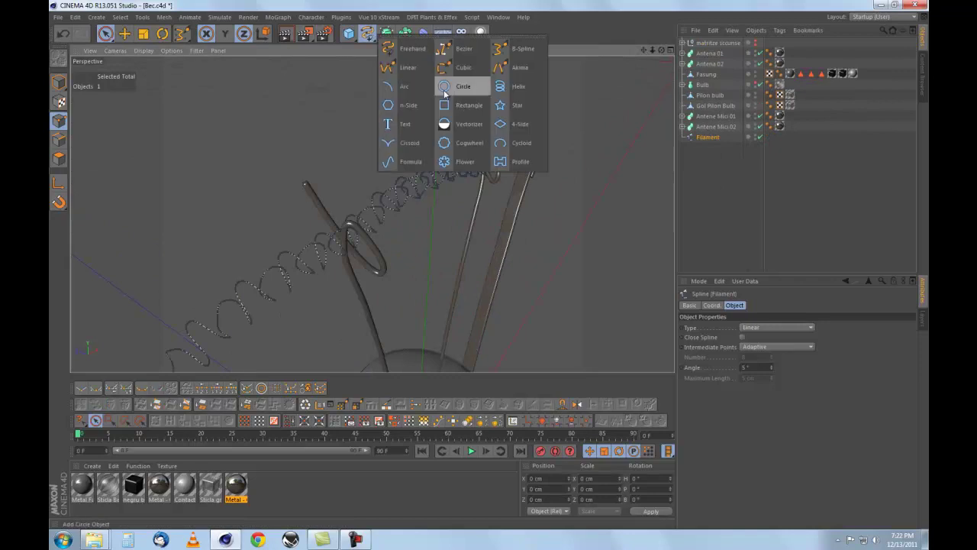
{"action": "left_click", "coordinate": [409, 68]}
{"action": "left_click_drag", "start_coordinate": [526, 229], "coordinate": [442, 339]}
{"action": "key", "text": "o"}
{"action": "left_click_drag", "start_coordinate": [386, 33], "coordinate": [428, 61], "text": "alt"}
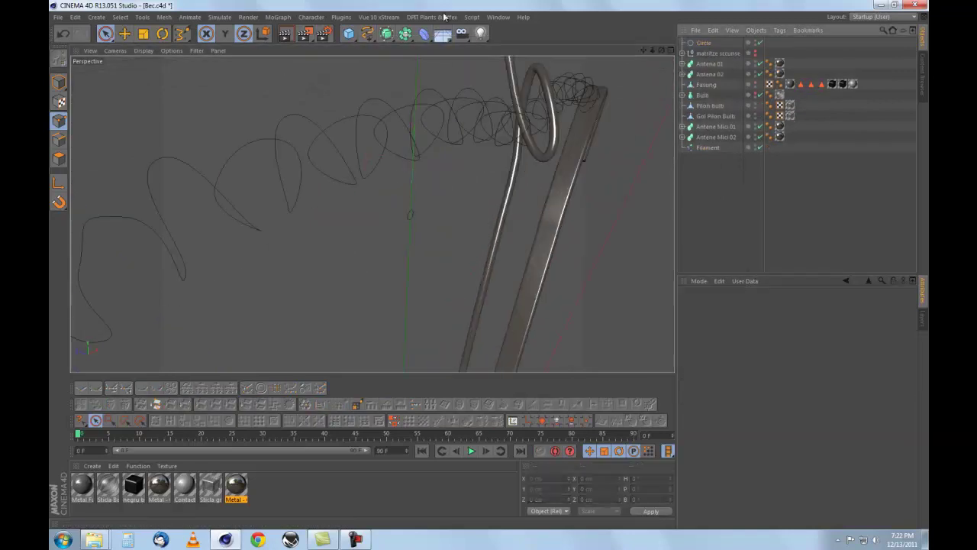
{"action": "left_click_drag", "start_coordinate": [536, 156], "coordinate": [610, 73], "text": "alt"}
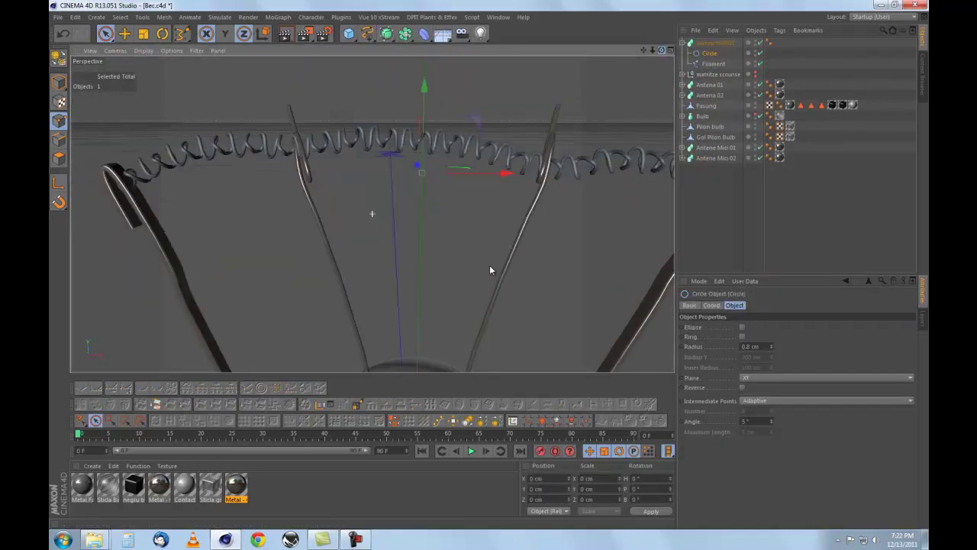
{"action": "type", "text": "Filament"}
{"action": "left_click", "coordinate": [610, 73]}
{"action": "scroll", "coordinate": [465, 163], "scroll_direction": "down", "scroll_amount": 5}
{"action": "left_click", "coordinate": [702, 105]}
In the Right view, draw a B-spline profile for the backdrop curving up behind the bulb
{"action": "left_click", "coordinate": [702, 95]}
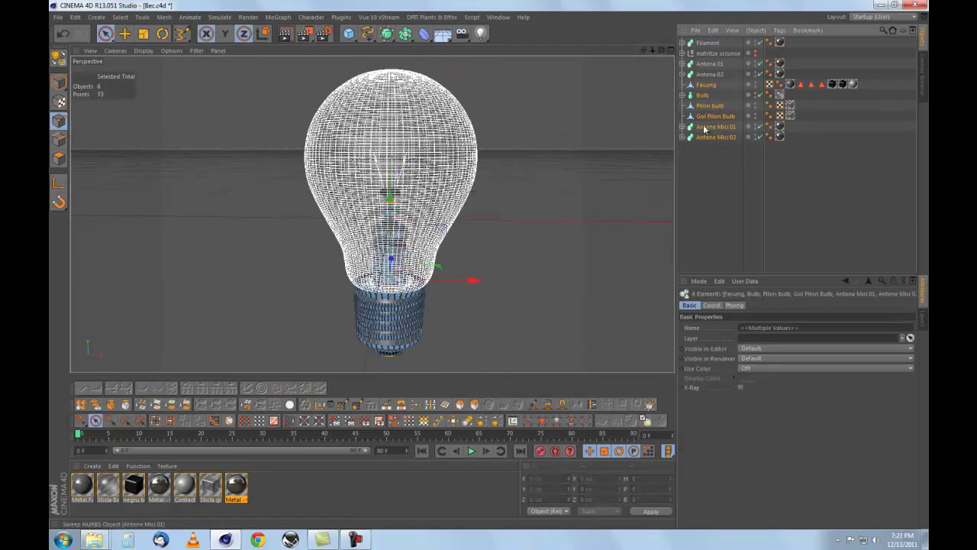
{"action": "left_click", "coordinate": [704, 63]}
{"action": "left_click", "coordinate": [704, 74], "text": "shift"}
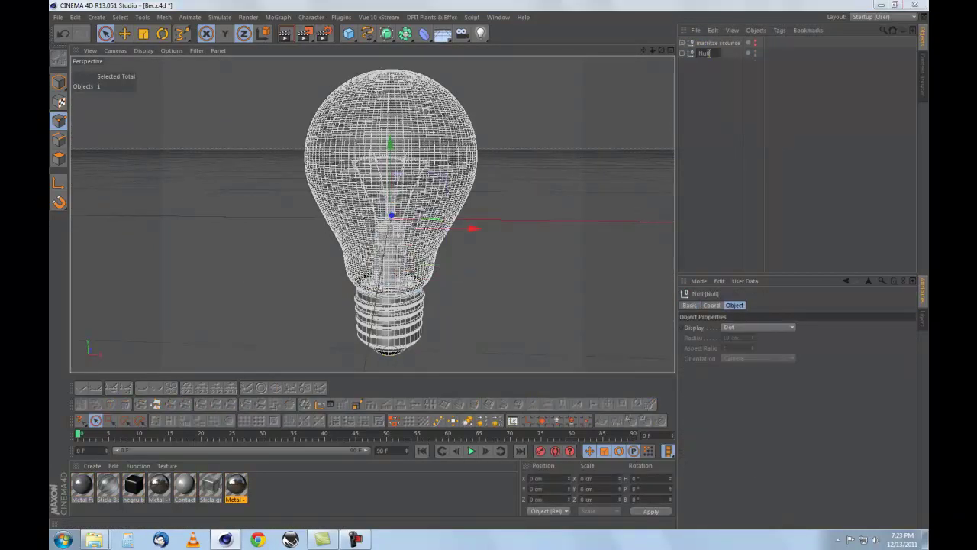
{"action": "middle_click", "coordinate": [287, 259]}
{"action": "left_click", "coordinate": [367, 33]}
{"action": "left_click", "coordinate": [282, 272]}
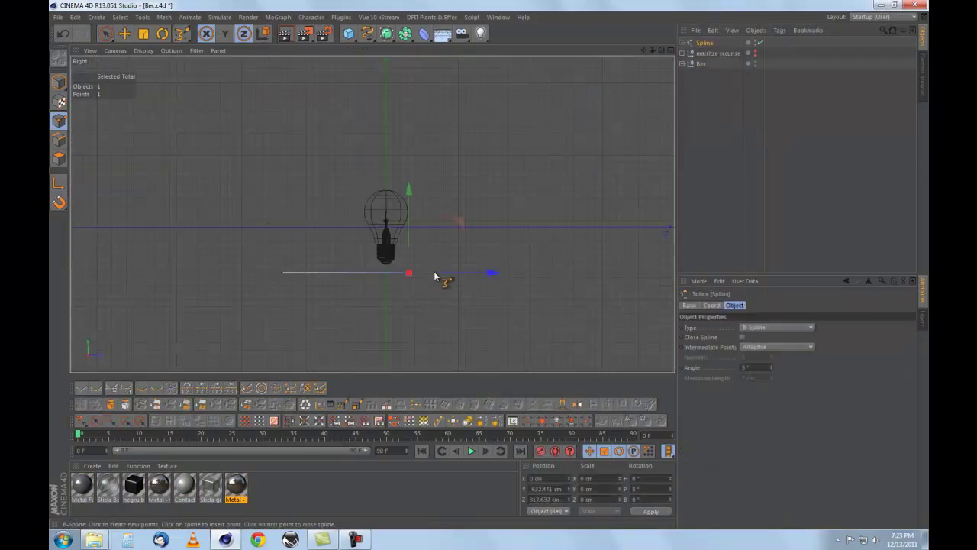
{"action": "key", "text": "space"}
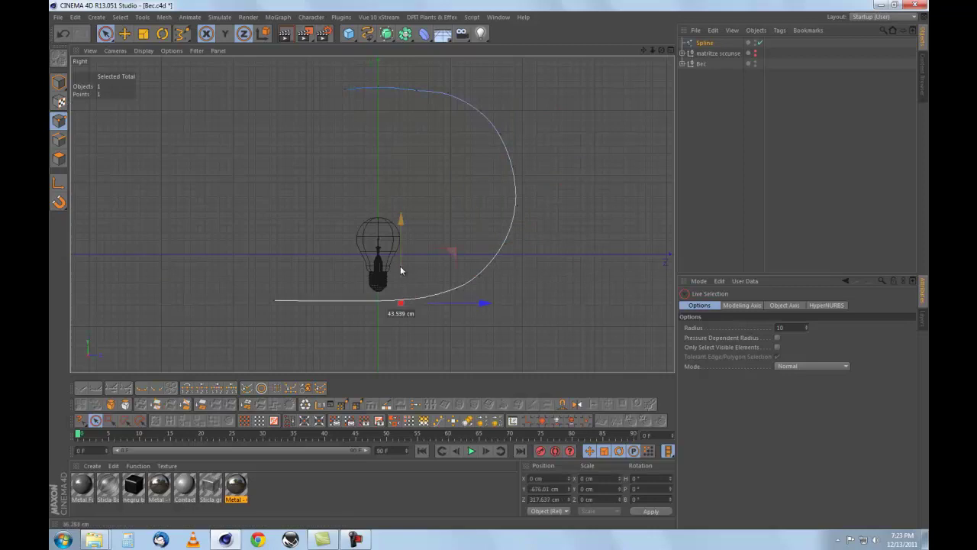
{"action": "left_click_drag", "start_coordinate": [258, 304], "coordinate": [252, 304]}
{"action": "left_click", "coordinate": [366, 300]}
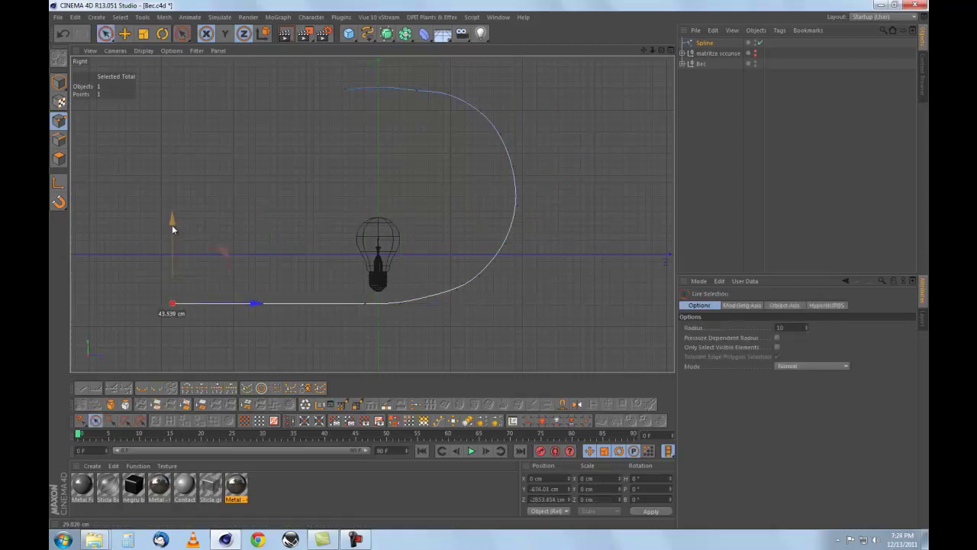
{"action": "scroll", "coordinate": [542, 215], "scroll_direction": "down", "scroll_amount": 2}
Rename the curve Profil backround and place it in an Extrude NURBS
{"action": "double_click", "coordinate": [705, 42]}
{"action": "type", "text": "Profil bec"}
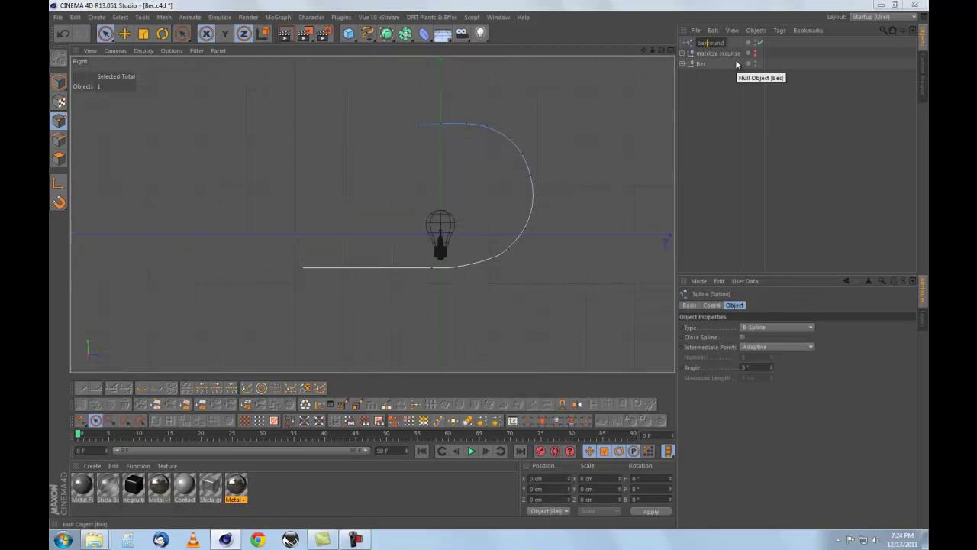
{"action": "key", "text": "Return"}
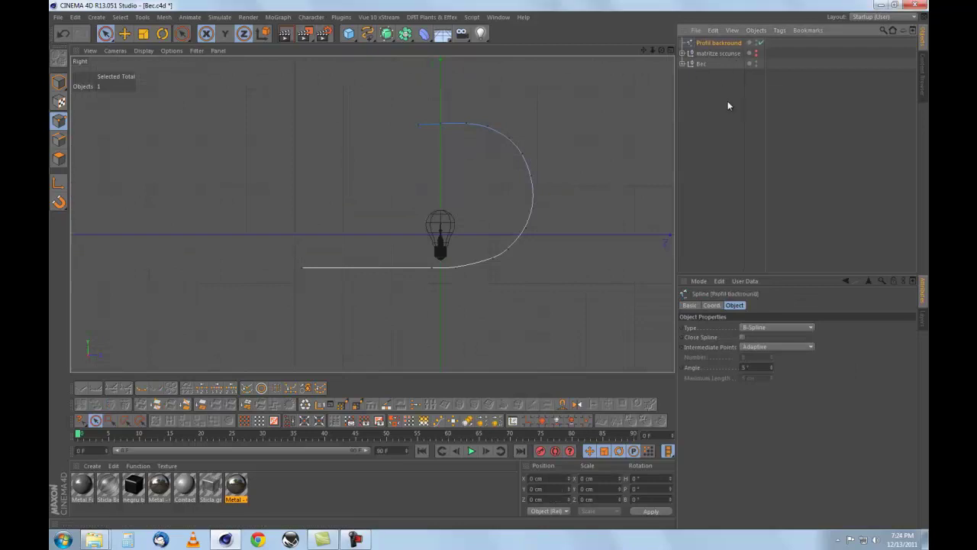
{"action": "left_click", "coordinate": [387, 32], "text": "alt"}
{"action": "middle_click", "coordinate": [374, 206]}
{"action": "middle_click", "coordinate": [221, 130]}
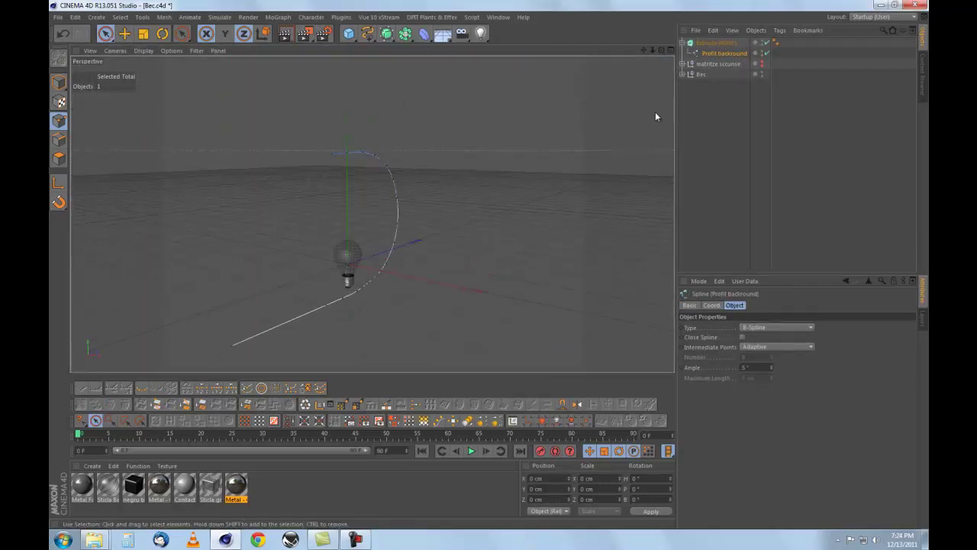
Set the extrusion movement values to 5000 cm to stretch the backdrop wide
{"action": "left_click", "coordinate": [734, 305]}
{"action": "double_click", "coordinate": [775, 326]}
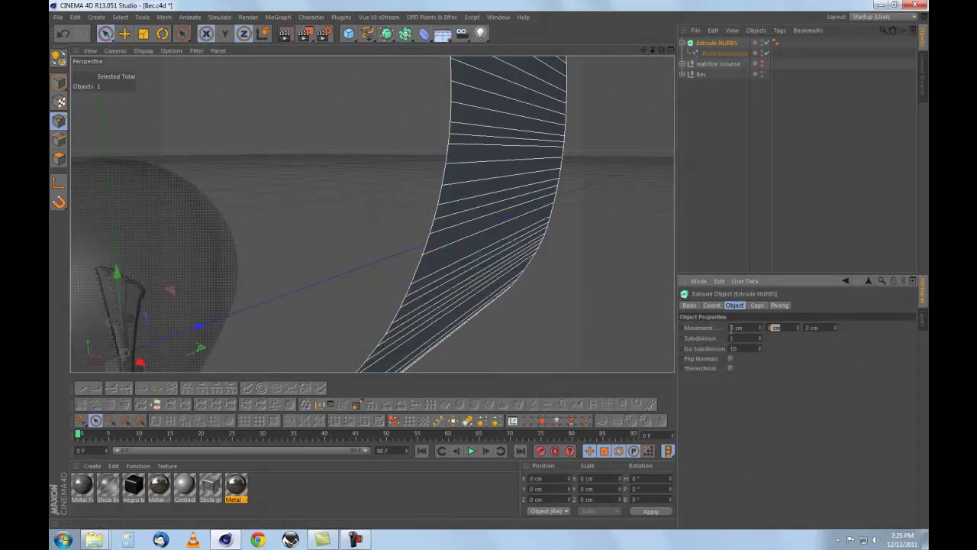
{"action": "type", "text": "5000"}
{"action": "key", "text": "Return"}
{"action": "double_click", "coordinate": [737, 327]}
{"action": "type", "text": "5000"}
{"action": "key", "text": "Return"}
{"action": "left_click", "coordinate": [59, 82]}
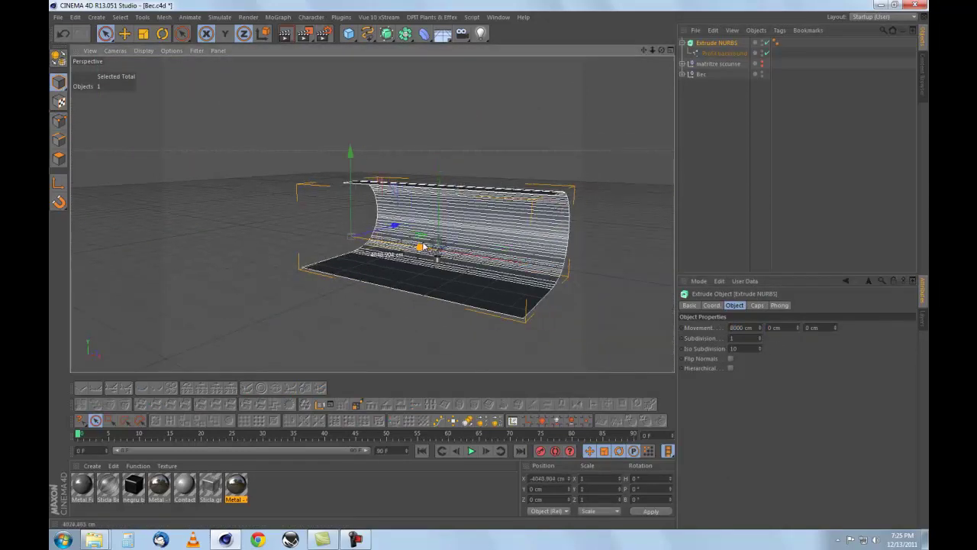
{"action": "scroll", "coordinate": [490, 269], "scroll_direction": "down", "scroll_amount": 3}
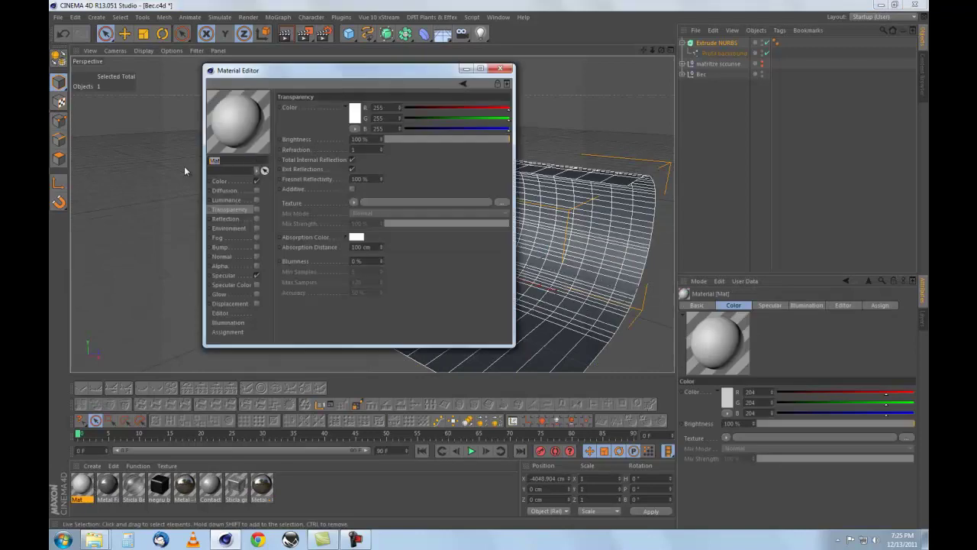
Create a material named Backround with a Noise shader in its Color channel
{"action": "type", "text": "d"}
{"action": "left_click", "coordinate": [219, 181]}
{"action": "left_click", "coordinate": [353, 206]}
{"action": "left_click", "coordinate": [342, 297]}
{"action": "left_click", "coordinate": [346, 190]}
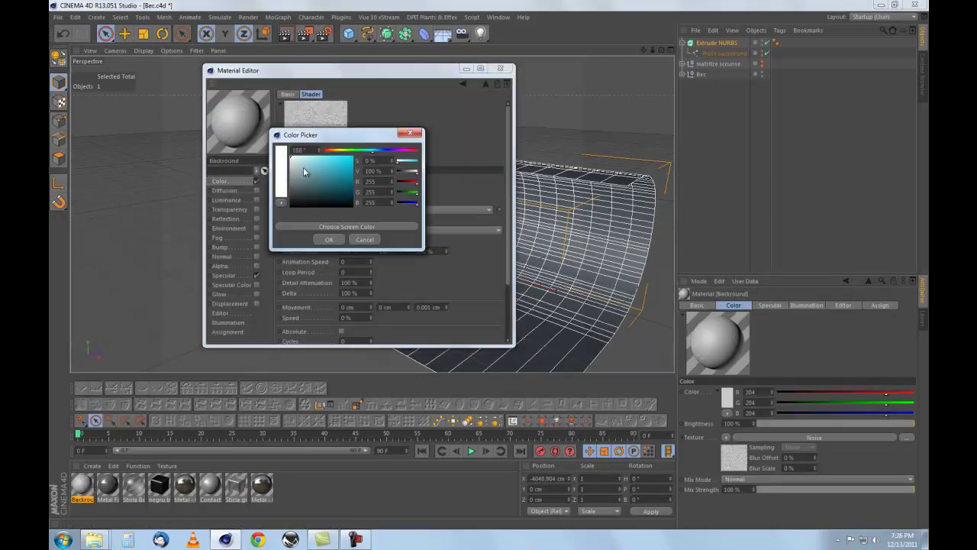
{"action": "left_click", "coordinate": [328, 238]}
{"action": "left_click", "coordinate": [500, 68]}
Apply Backround to the extruded backdrop, rotating its texture projection about -60° and scaling it
{"action": "left_click_drag", "start_coordinate": [82, 484], "coordinate": [713, 43]}
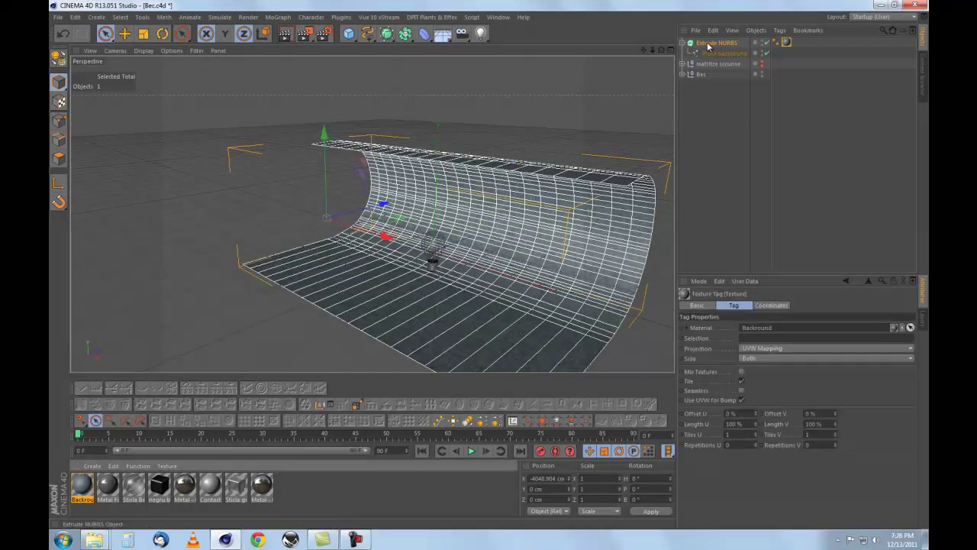
{"action": "left_click", "coordinate": [58, 101]}
{"action": "key", "text": "r"}
{"action": "mouse_move", "coordinate": [428, 233]}
{"action": "left_mouse_down"}
{"action": "mouse_move", "coordinate": [461, 238]}
{"action": "mouse_move", "coordinate": [403, 240]}
{"action": "mouse_move", "coordinate": [375, 293]}
{"action": "mouse_move", "coordinate": [213, 323]}
{"action": "left_mouse_up"}
{"action": "key", "text": "t"}
{"action": "left_click", "coordinate": [213, 324]}
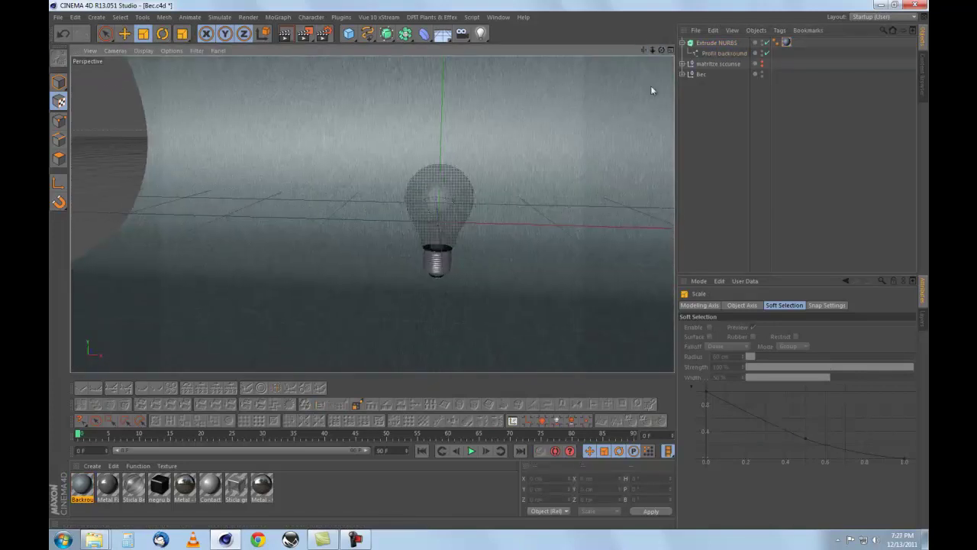
Add an HDR Sky object and open the Render Settings
{"action": "left_click", "coordinate": [898, 35]}
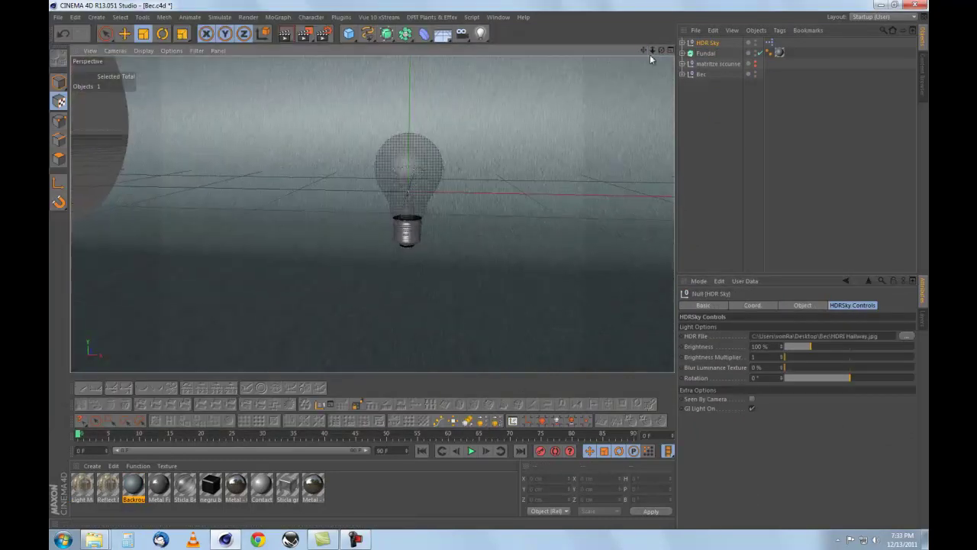
{"action": "left_click", "coordinate": [325, 34]}
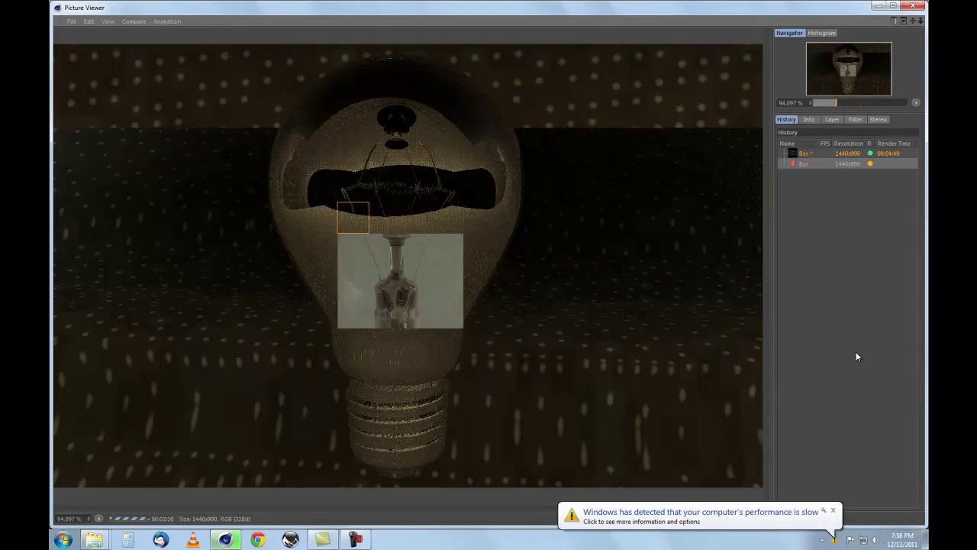
Dismiss the Windows performance notice while the 1440x900 render completes
{"action": "left_click", "coordinate": [830, 523]}
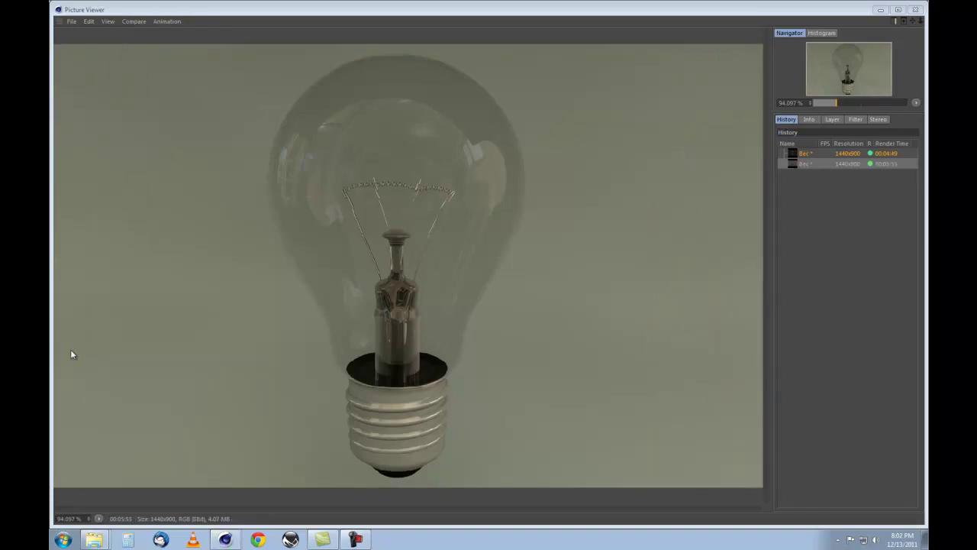
Save the Picture Viewer render of the light bulb as an image file named 'Bec 01'
{"action": "key", "text": "ctrl+s"}
{"action": "left_click", "coordinate": [115, 203]}
{"action": "type", "text": "01"}
{"action": "left_click", "coordinate": [409, 415]}
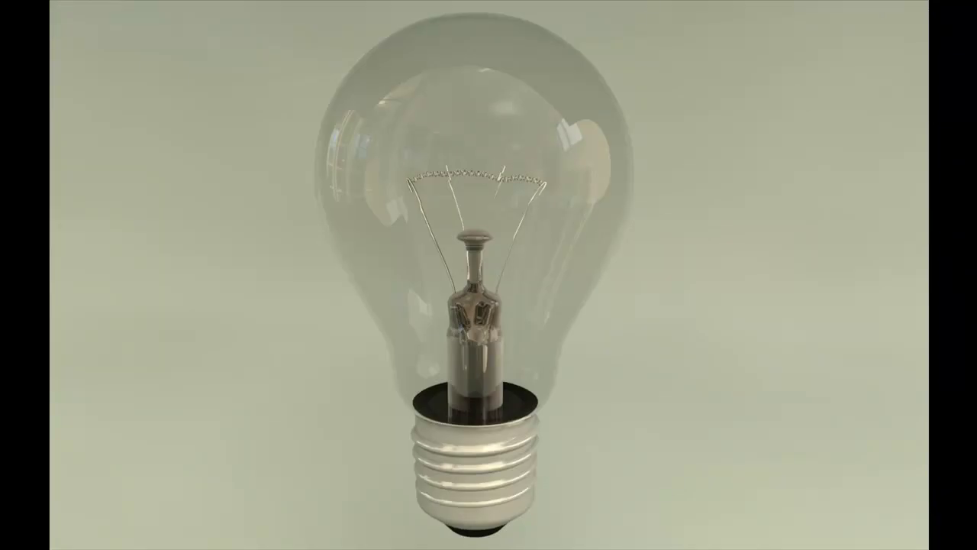